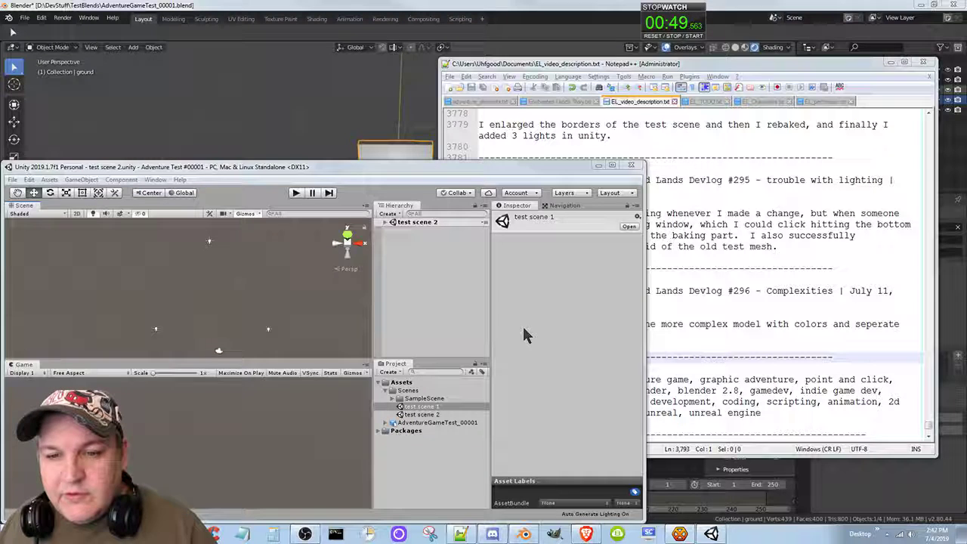
- Minimize the devlog notes, switch to Blender and save AdventureGameTest_00001.blend
{"action": "left_click", "coordinate": [739, 153]}
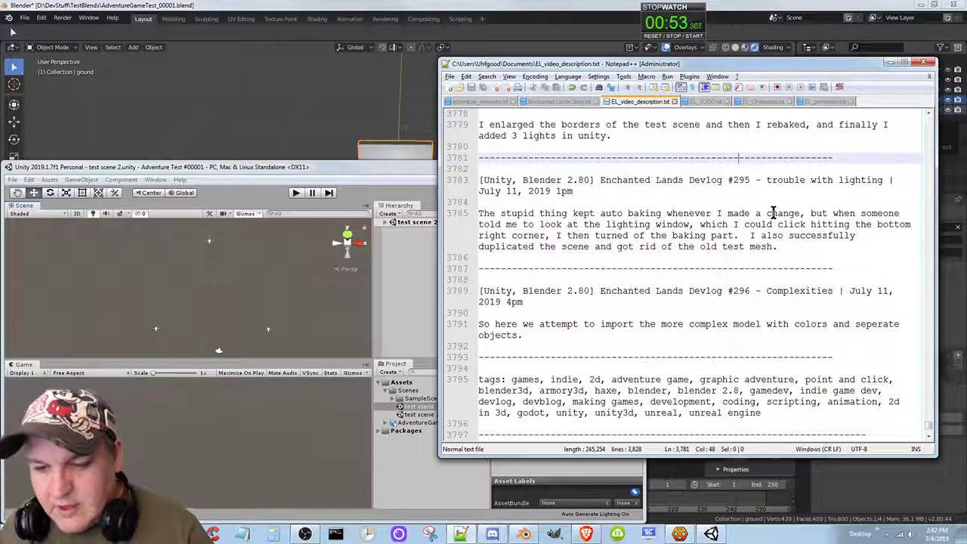
{"action": "left_click", "coordinate": [891, 65]}
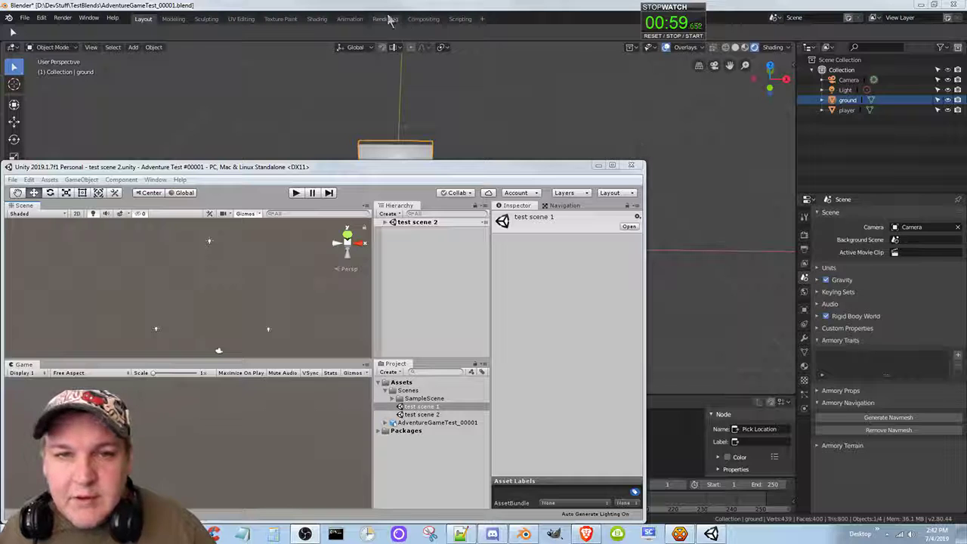
{"action": "left_click", "coordinate": [330, 8]}
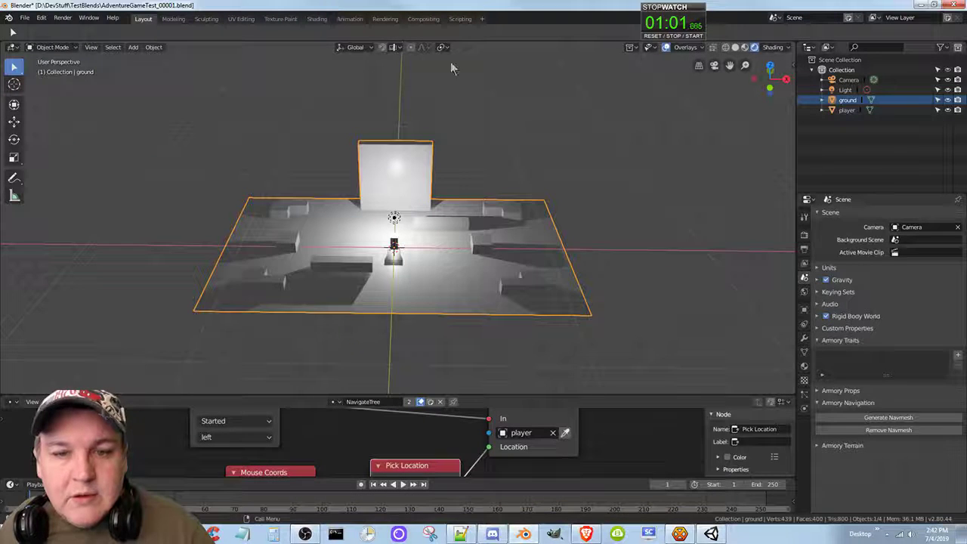
{"action": "key", "text": "ctrl+s"}
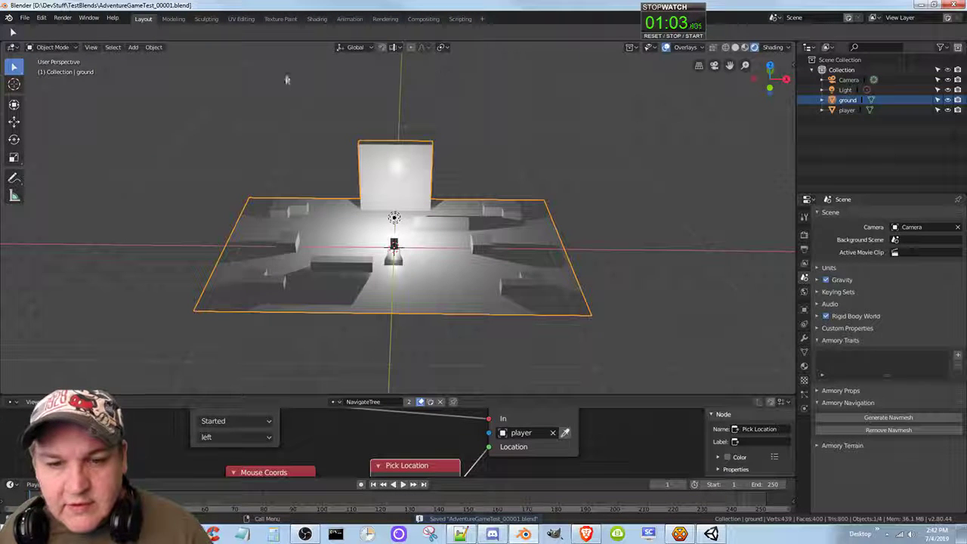
- Open AdventureGameTest_00001_v2.blend from the TestBlends folder and examine its ground and obstacle layout
{"action": "left_click", "coordinate": [24, 17]}
{"action": "left_click", "coordinate": [50, 39]}
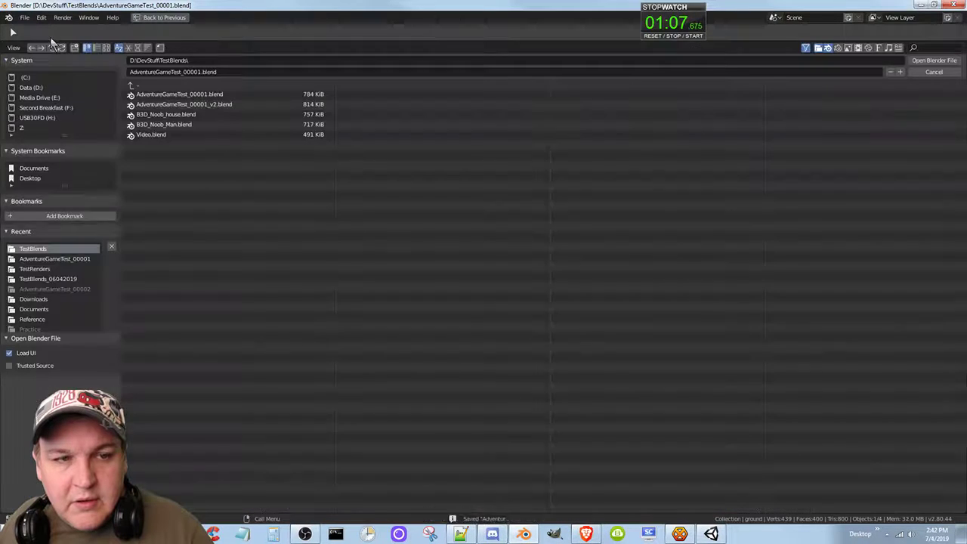
{"action": "left_click", "coordinate": [217, 106]}
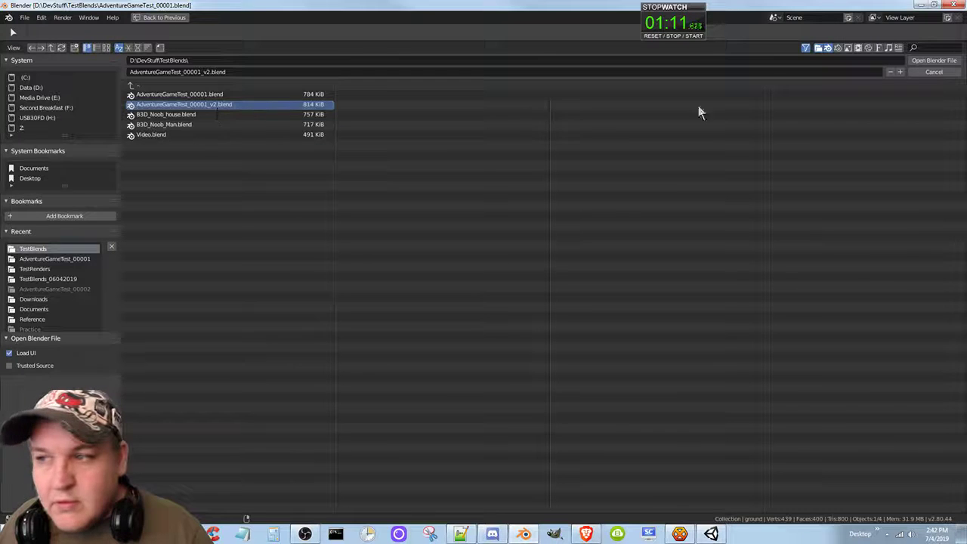
{"action": "left_click", "coordinate": [934, 61]}
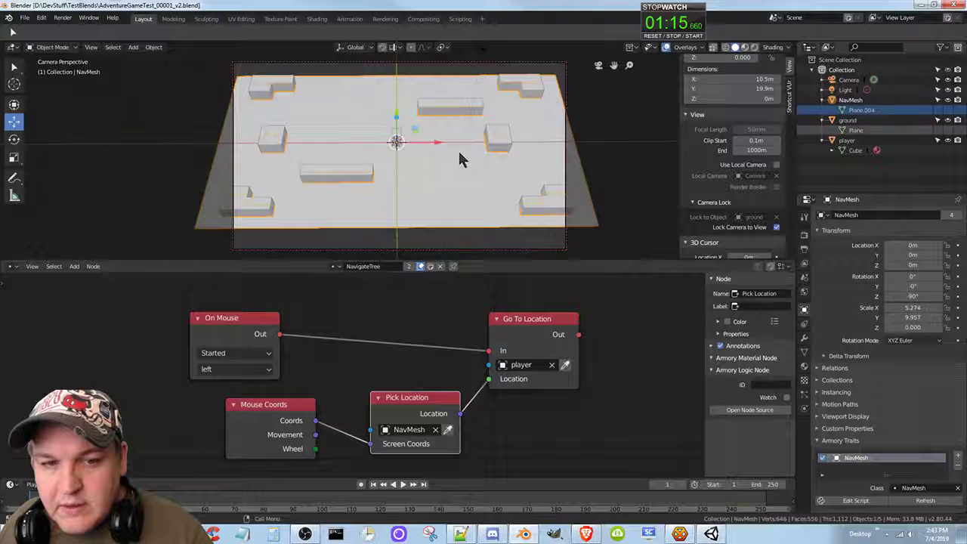
{"action": "scroll", "coordinate": [458, 152], "scroll_direction": "down", "scroll_amount": 3}
{"action": "scroll", "coordinate": [455, 152], "scroll_direction": "up", "scroll_amount": 2}
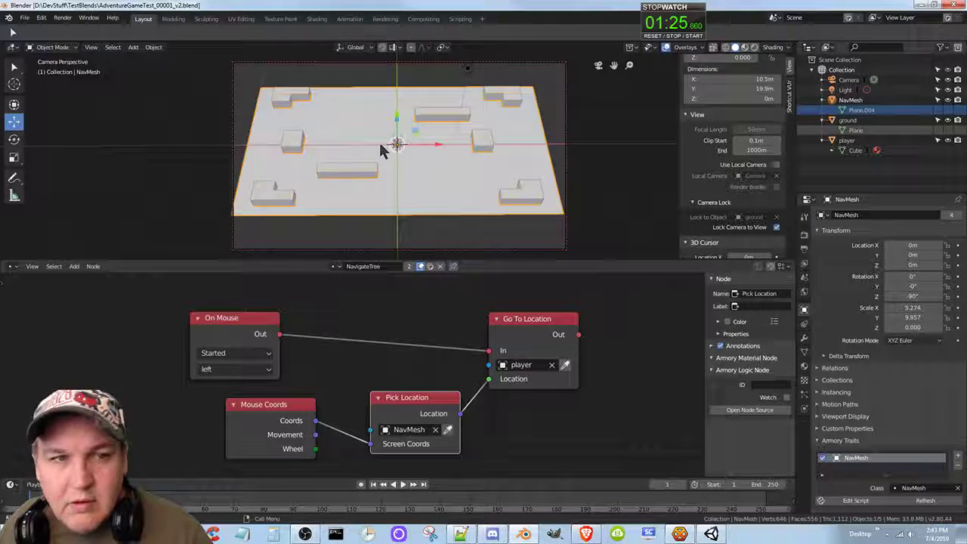
- Reopen AdventureGameTest_00001.blend from the TestBlends folder
{"action": "left_click", "coordinate": [25, 17]}
{"action": "left_click", "coordinate": [37, 39]}
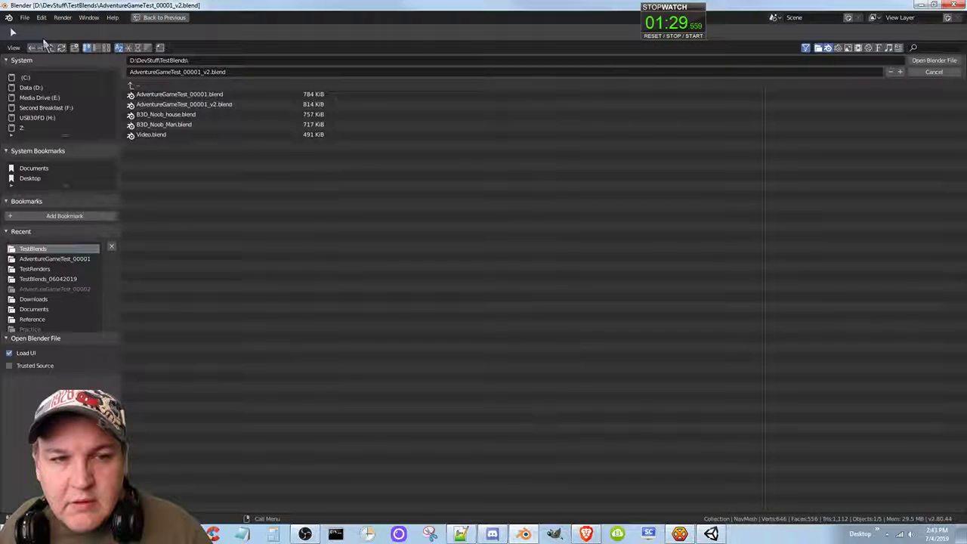
{"action": "double_click", "coordinate": [219, 94]}
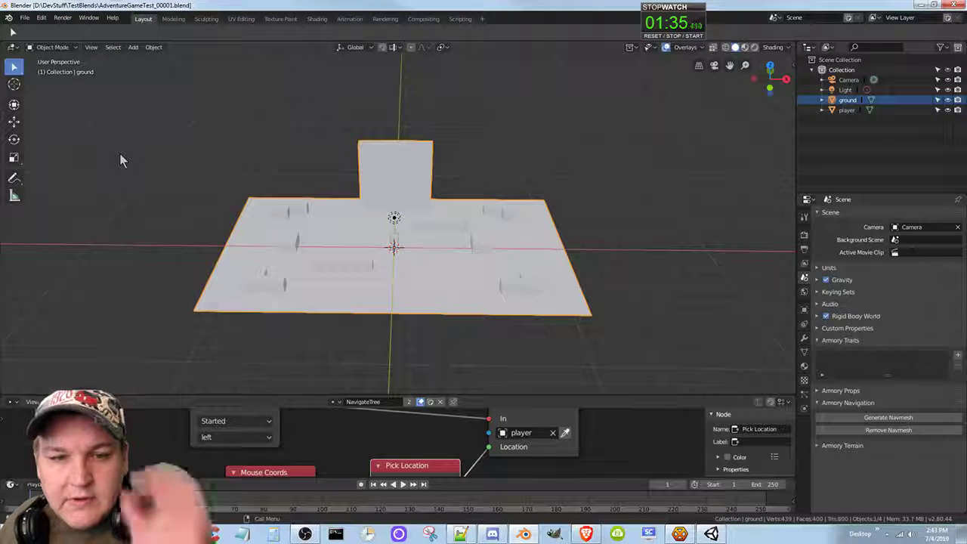
- Switch to the file explorer and open the Assets folder of the Adventure Test #00001 Unity project
{"action": "left_click", "coordinate": [29, 19]}
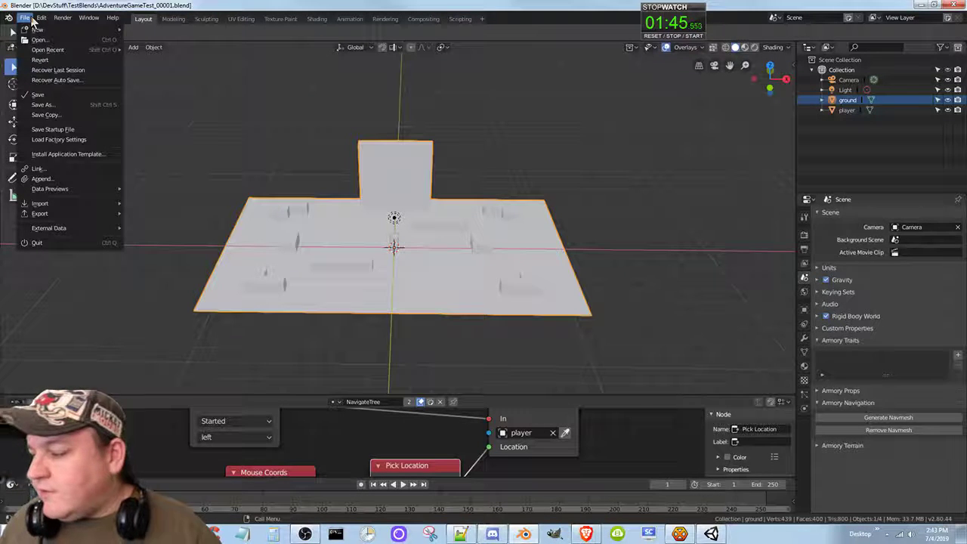
{"action": "mouse_move", "coordinate": [30, 29]}
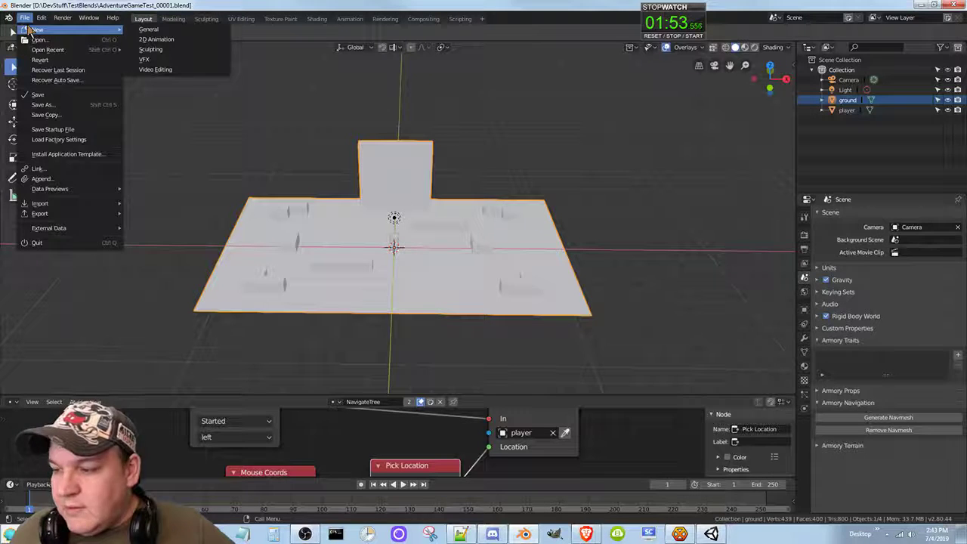
{"action": "mouse_move", "coordinate": [273, 534]}
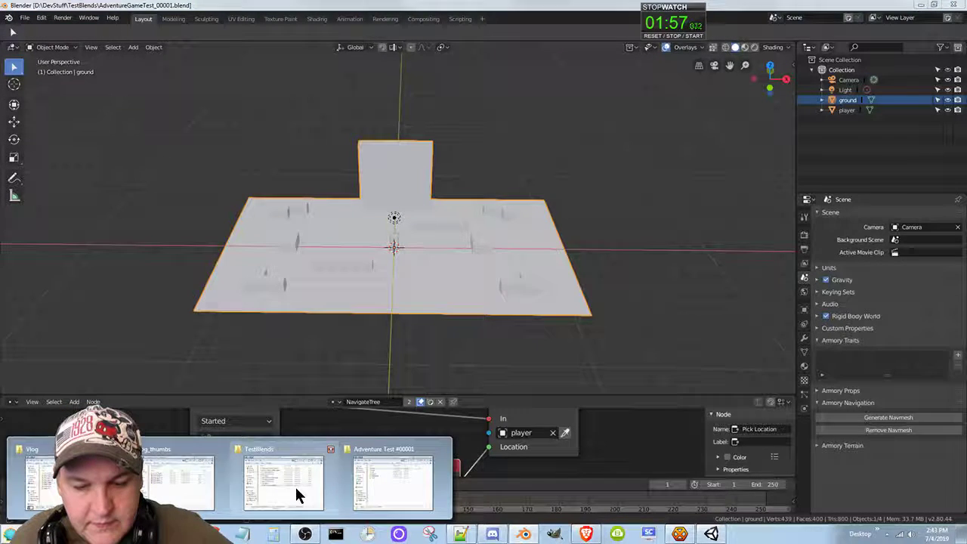
{"action": "left_click", "coordinate": [390, 477]}
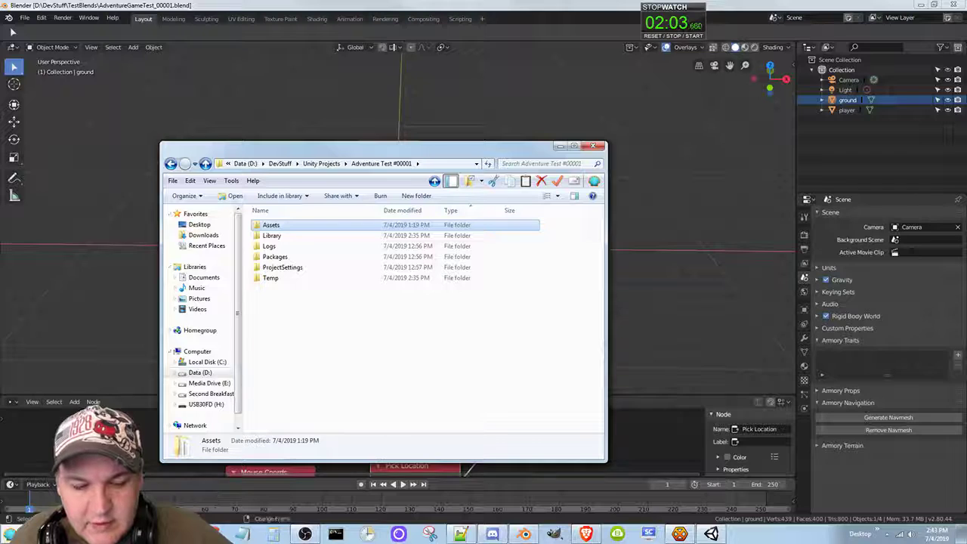
{"action": "mouse_move", "coordinate": [242, 534]}
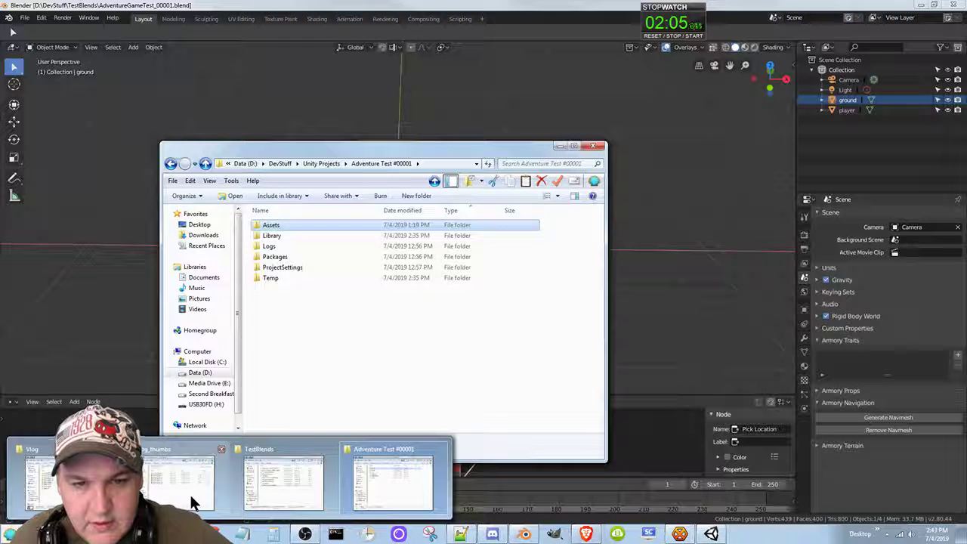
{"action": "double_click", "coordinate": [271, 226]}
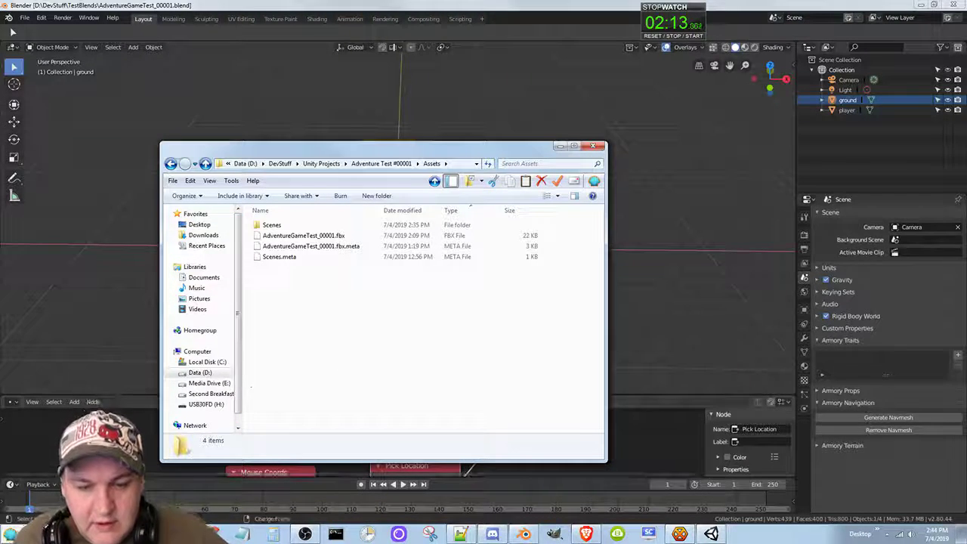
- Starting from the TestBlends folder window, browse DevStuff and ArmoryData_06042019 for older blend files, ending in TestBlends_06042019
{"action": "mouse_move", "coordinate": [242, 535]}
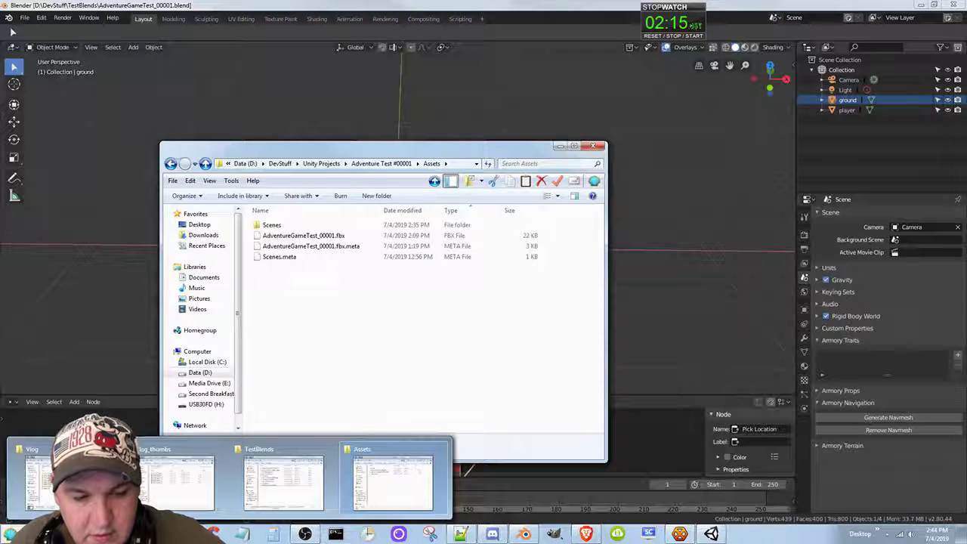
{"action": "left_click", "coordinate": [290, 492]}
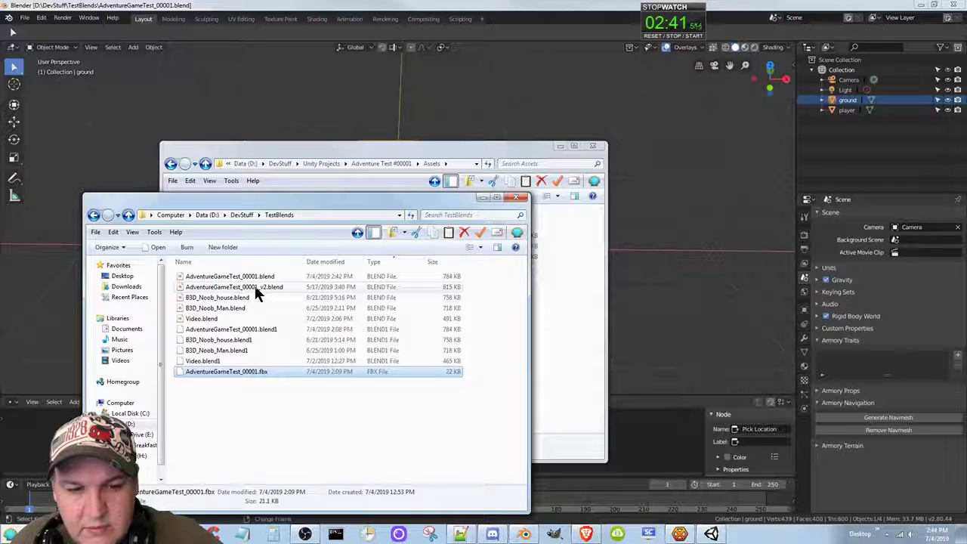
{"action": "left_click", "coordinate": [242, 214]}
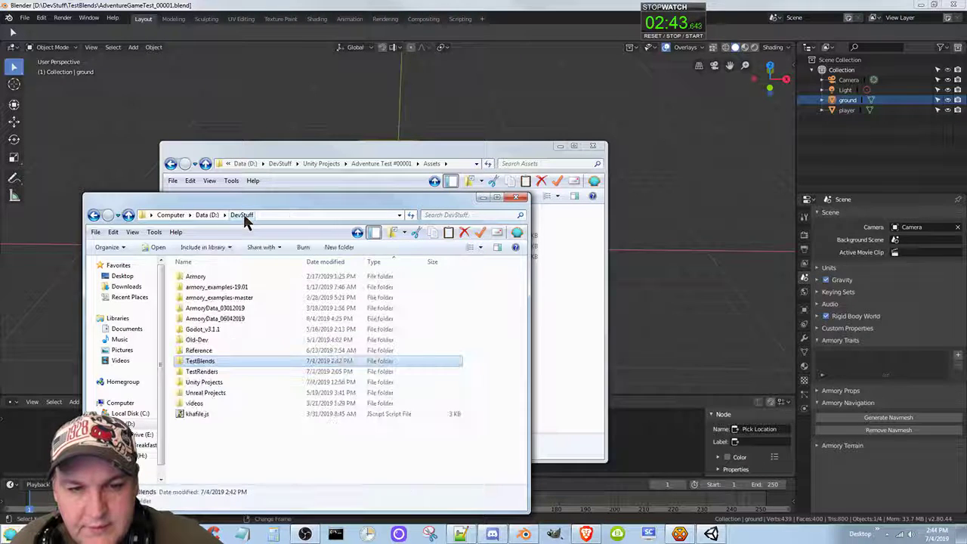
{"action": "double_click", "coordinate": [226, 319]}
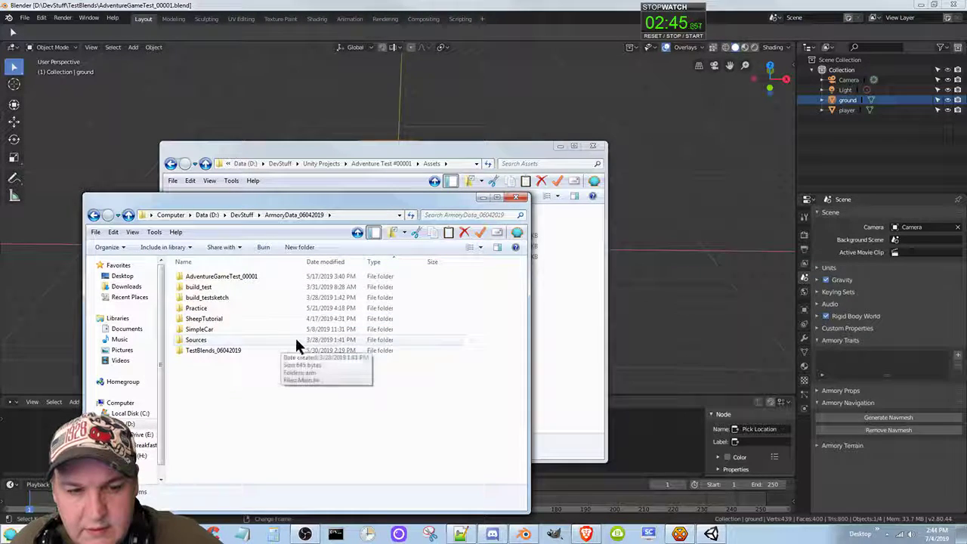
{"action": "double_click", "coordinate": [205, 289]}
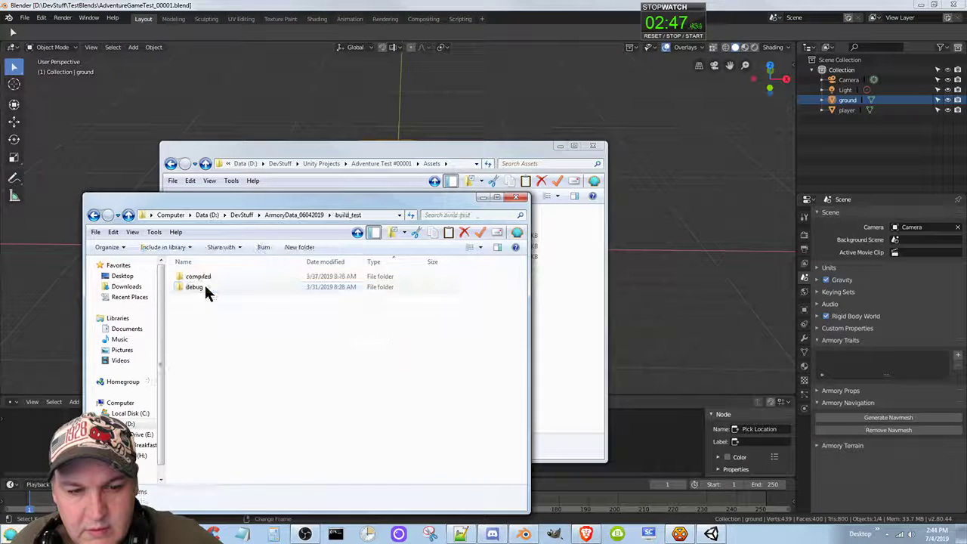
{"action": "left_click", "coordinate": [94, 214]}
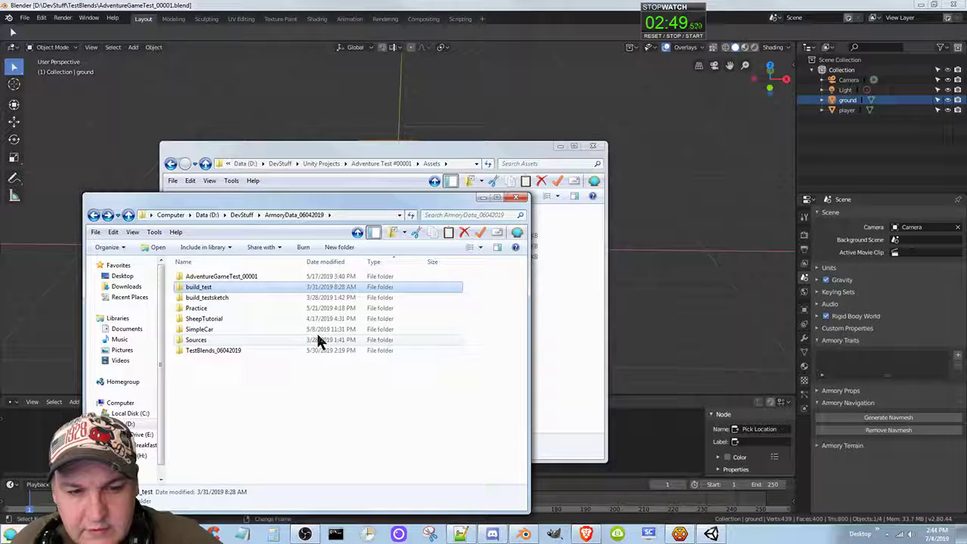
{"action": "double_click", "coordinate": [236, 308]}
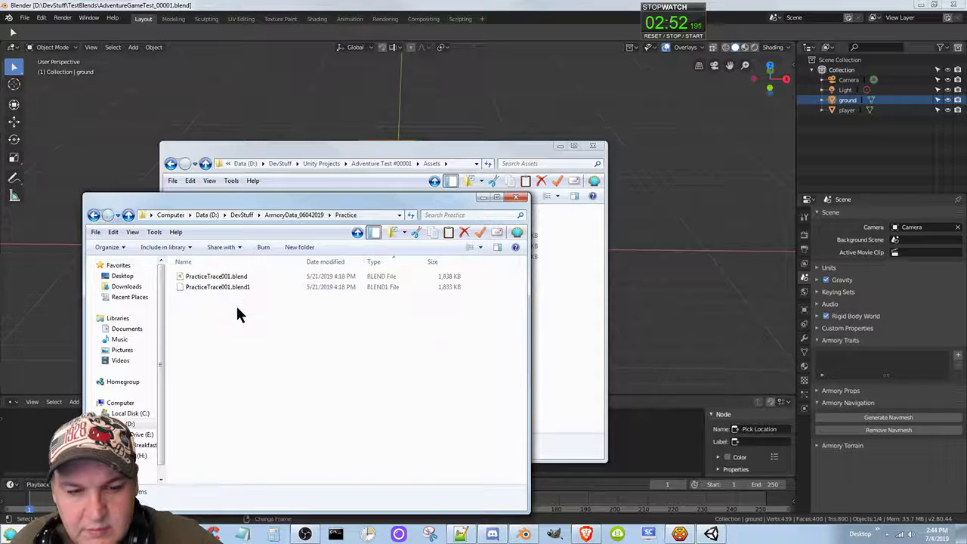
{"action": "left_click", "coordinate": [94, 215]}
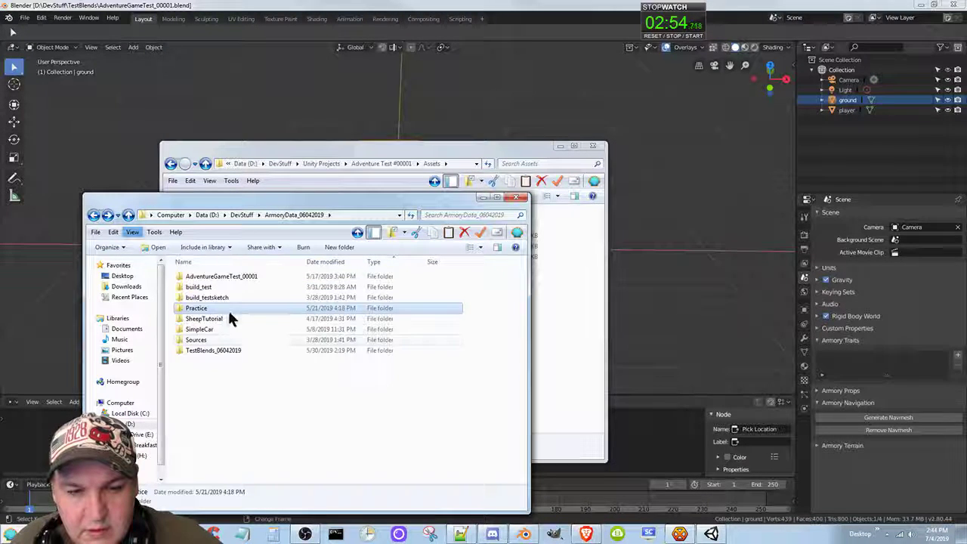
{"action": "double_click", "coordinate": [220, 349]}
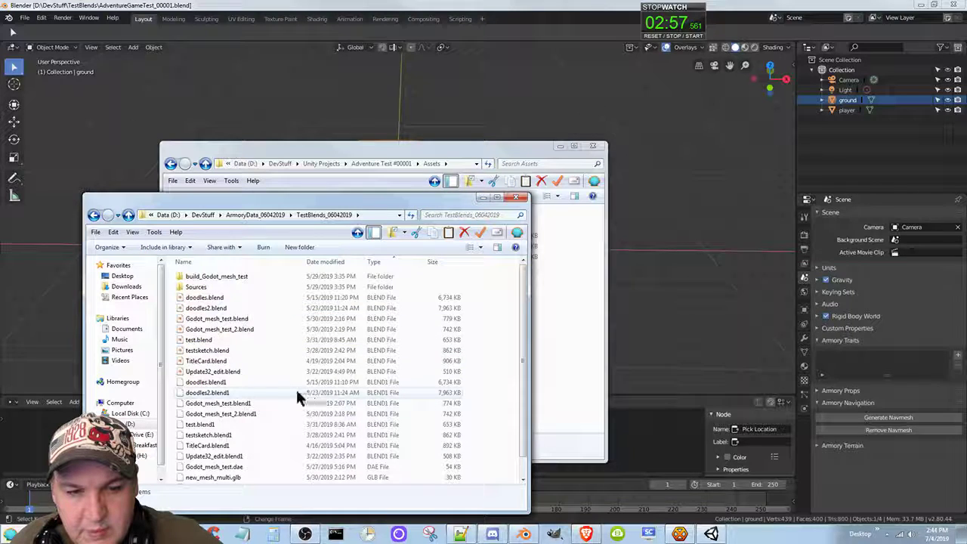
{"action": "scroll", "coordinate": [291, 393], "scroll_direction": "down", "scroll_amount": 1}
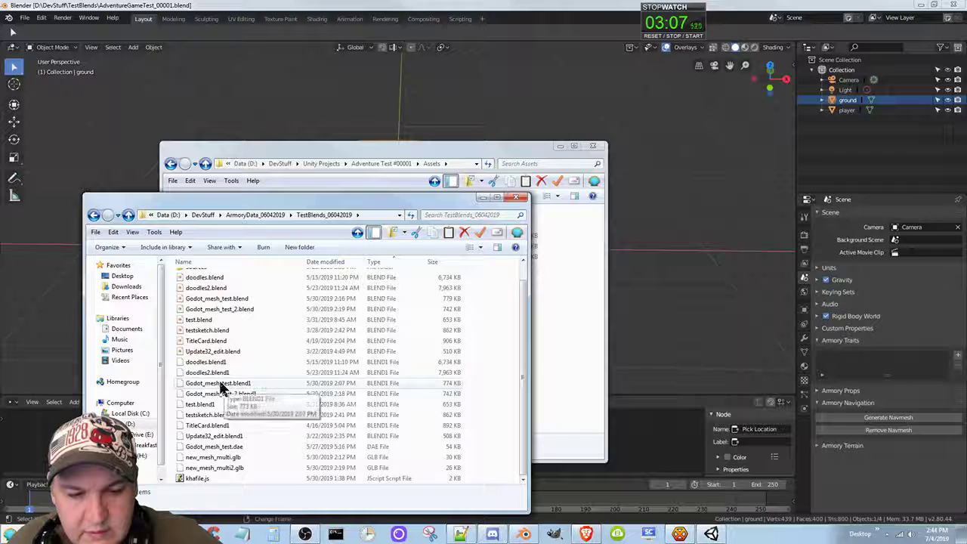
- Open Godot_mesh_test.blend to examine its colored room and separate obstacles, and close both Blender windows
{"action": "double_click", "coordinate": [226, 300]}
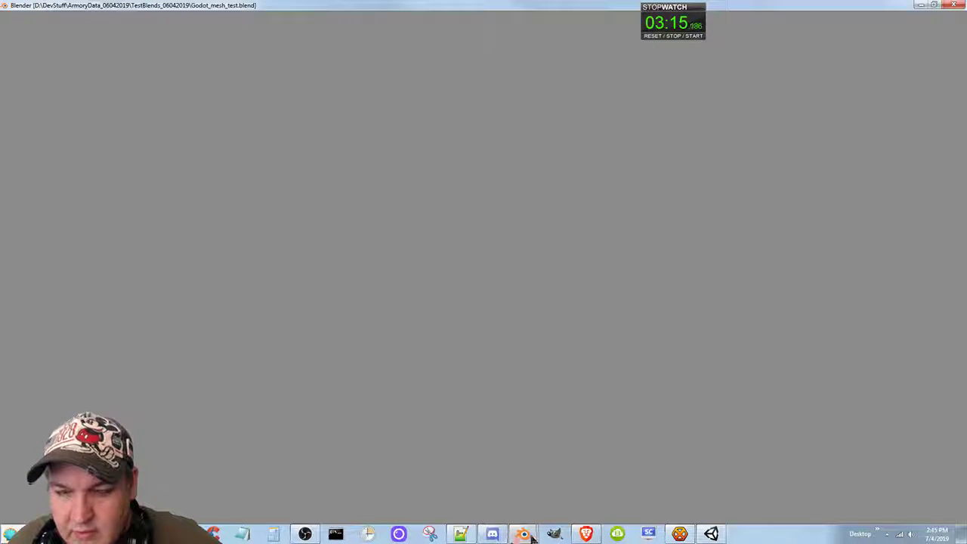
{"action": "mouse_move", "coordinate": [532, 537]}
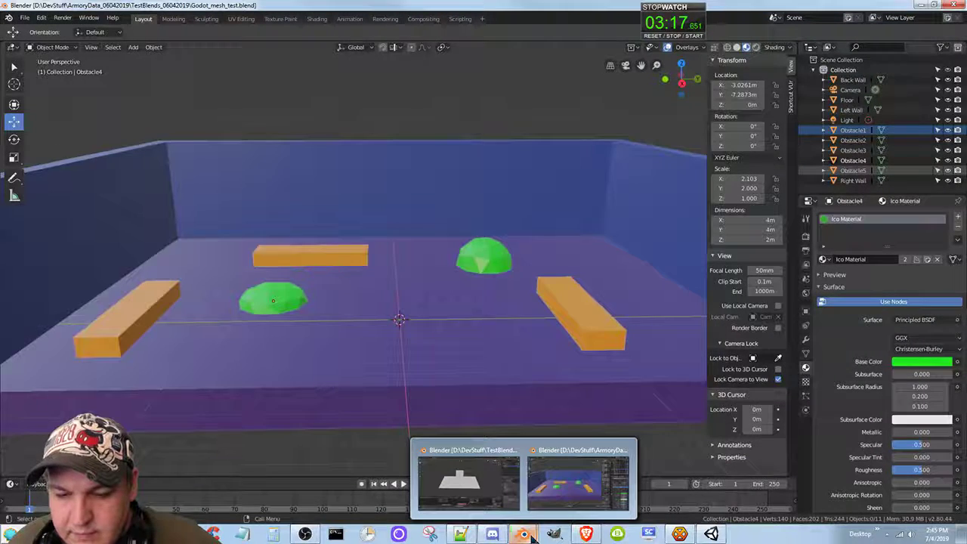
{"action": "left_click", "coordinate": [536, 496]}
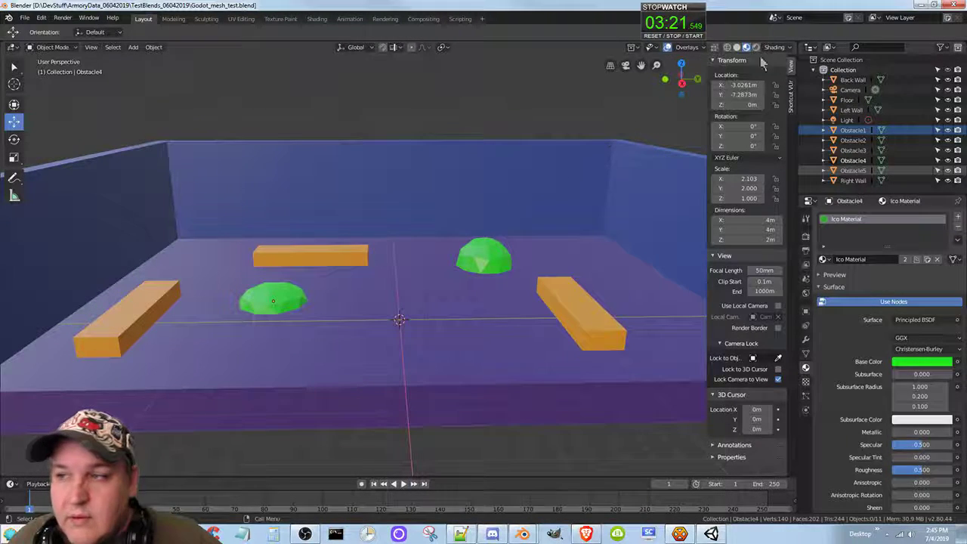
{"action": "left_click", "coordinate": [957, 6]}
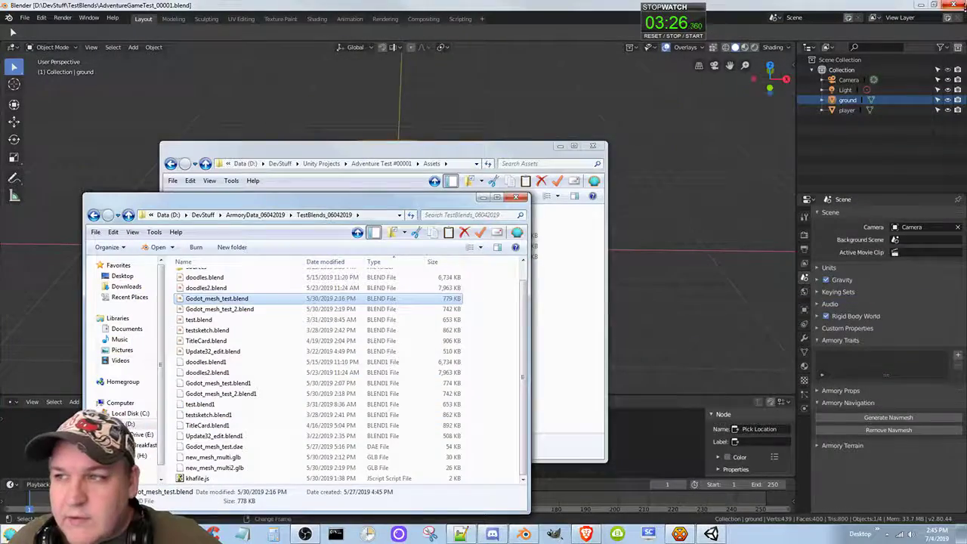
{"action": "left_click", "coordinate": [962, 6]}
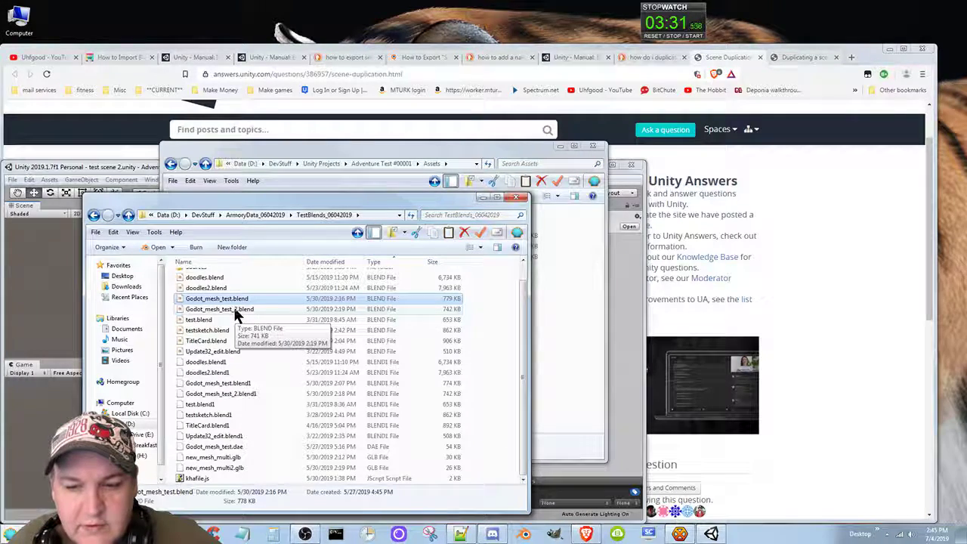
- Open Godot_mesh_test_2.blend to inspect its room model, and close it again
{"action": "double_click", "coordinate": [234, 309]}
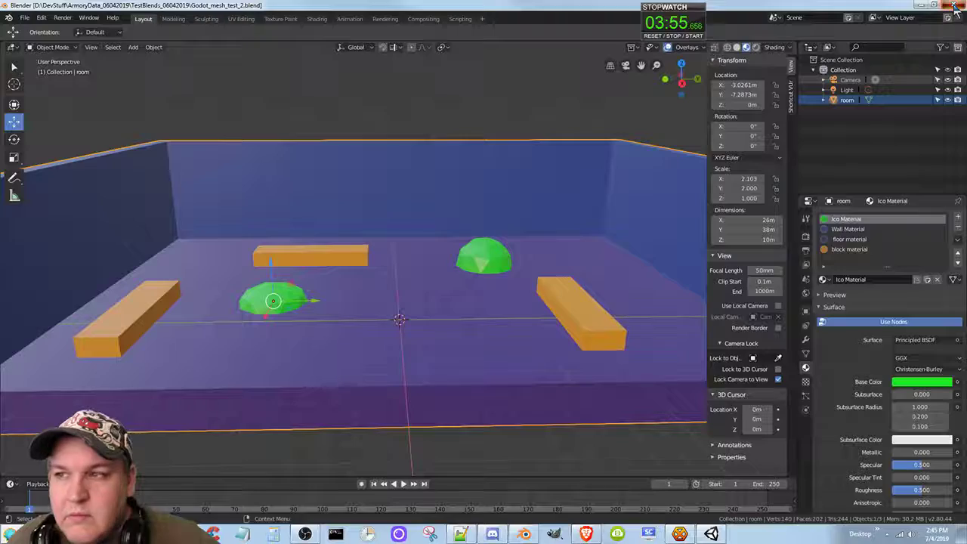
{"action": "left_click", "coordinate": [956, 6]}
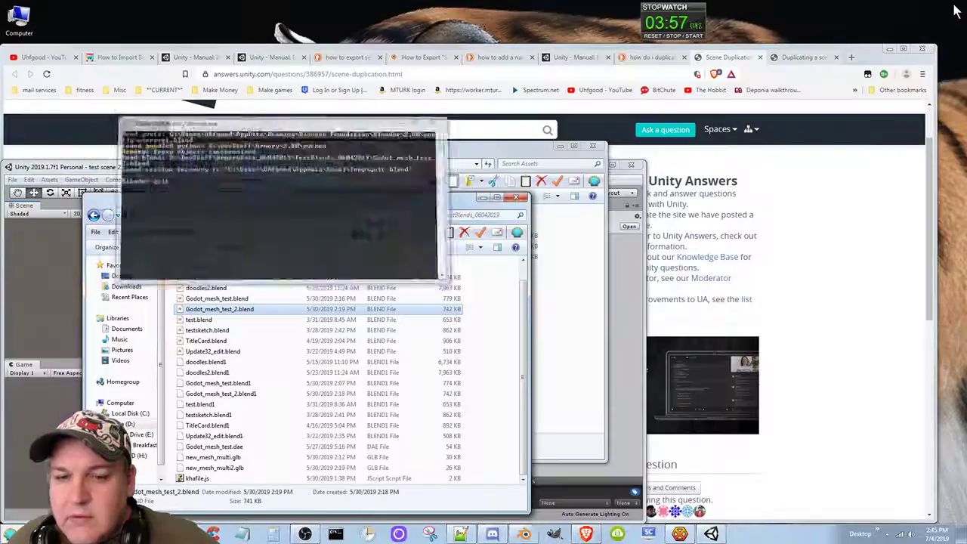
- Reopen Godot_mesh_test.blend in Blender for work on the room with separate objects
{"action": "double_click", "coordinate": [221, 300]}
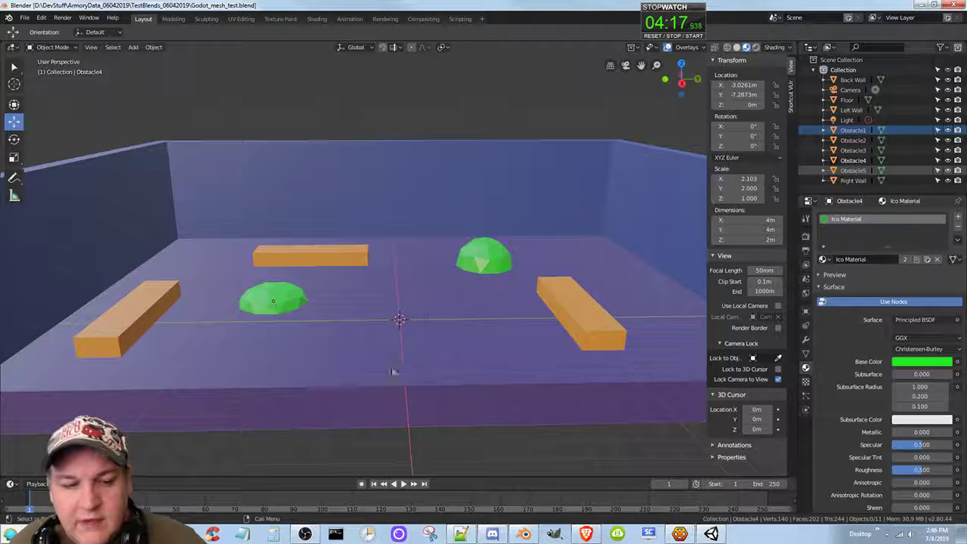
{"action": "mouse_move", "coordinate": [358, 380]}
{"action": "middle_mouse_down"}
{"action": "mouse_move", "coordinate": [356, 331]}
{"action": "mouse_move", "coordinate": [358, 371]}
{"action": "middle_mouse_up"}
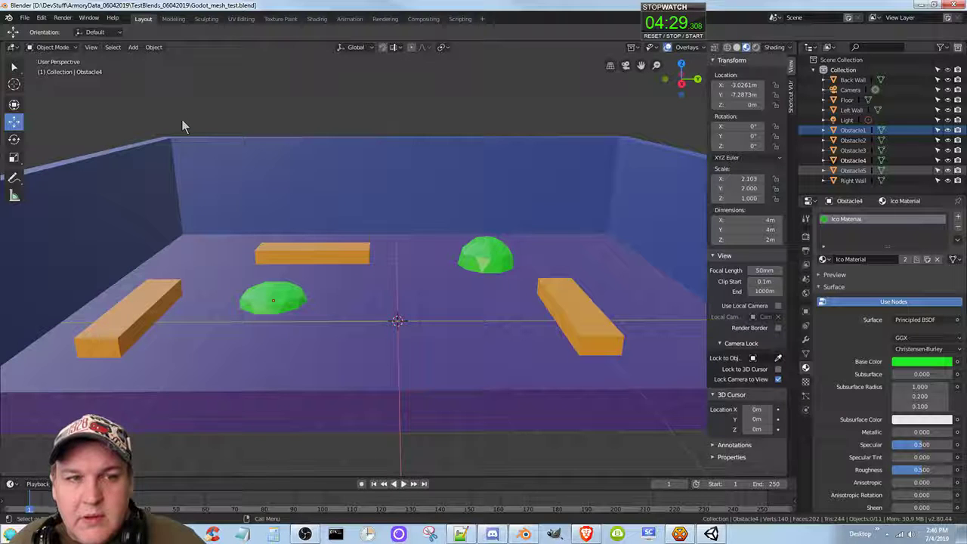
{"action": "left_click", "coordinate": [58, 47]}
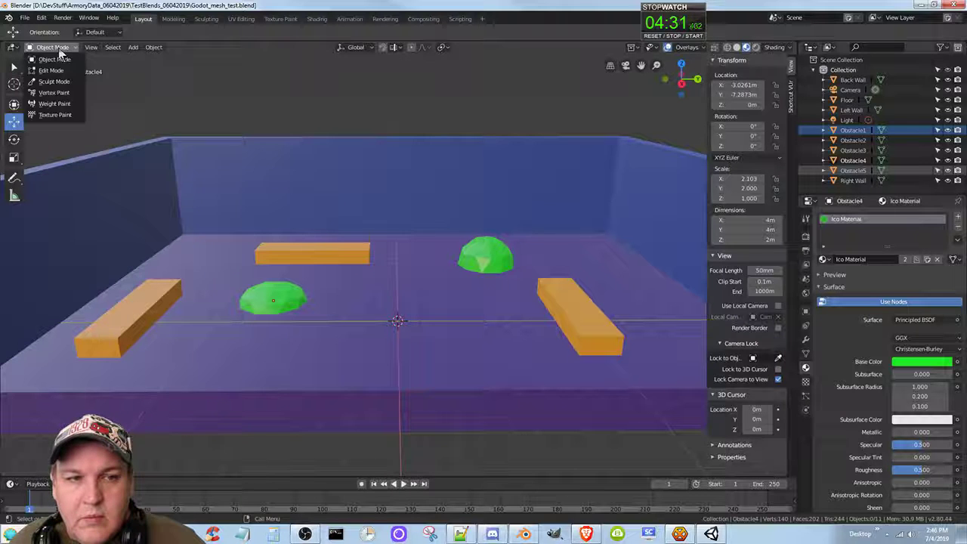
{"action": "left_click", "coordinate": [58, 48]}
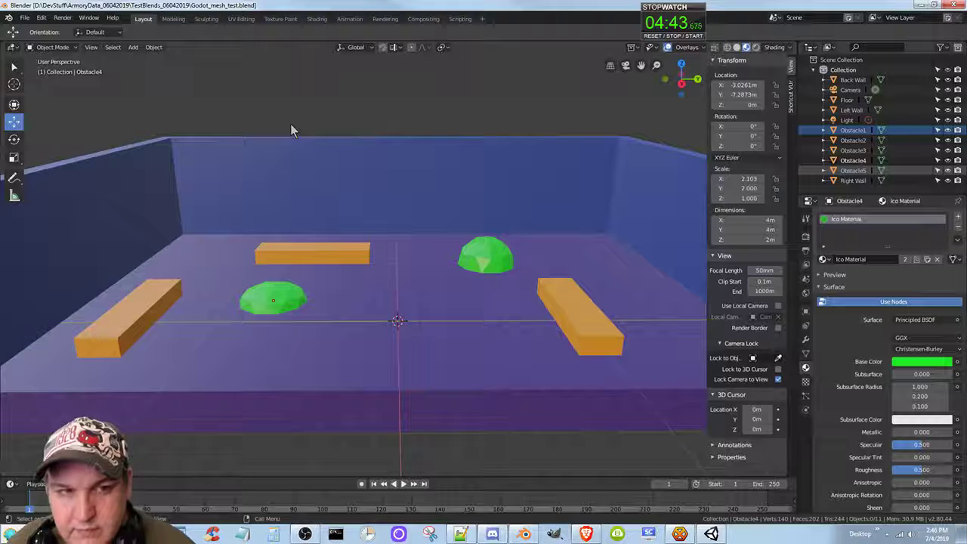
- Select all objects, remove the light from the selection in the viewport, and clear the selection
{"action": "key", "text": "a"}
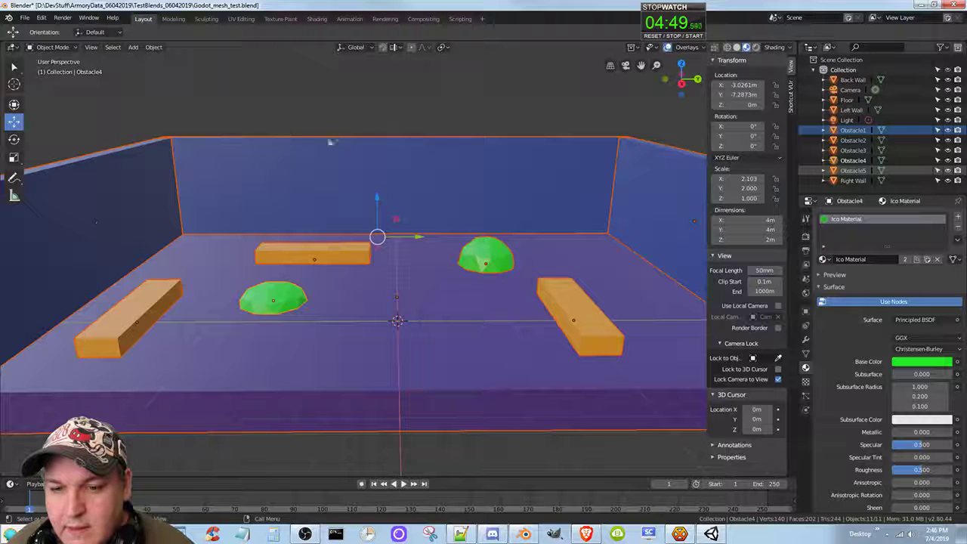
{"action": "mouse_move", "coordinate": [345, 140]}
{"action": "middle_mouse_down"}
{"action": "mouse_move", "coordinate": [352, 136]}
{"action": "mouse_move", "coordinate": [344, 137]}
{"action": "middle_mouse_up"}
{"action": "scroll", "coordinate": [350, 136], "scroll_direction": "down", "scroll_amount": 7}
{"action": "scroll", "coordinate": [344, 137], "scroll_direction": "up", "scroll_amount": 5}
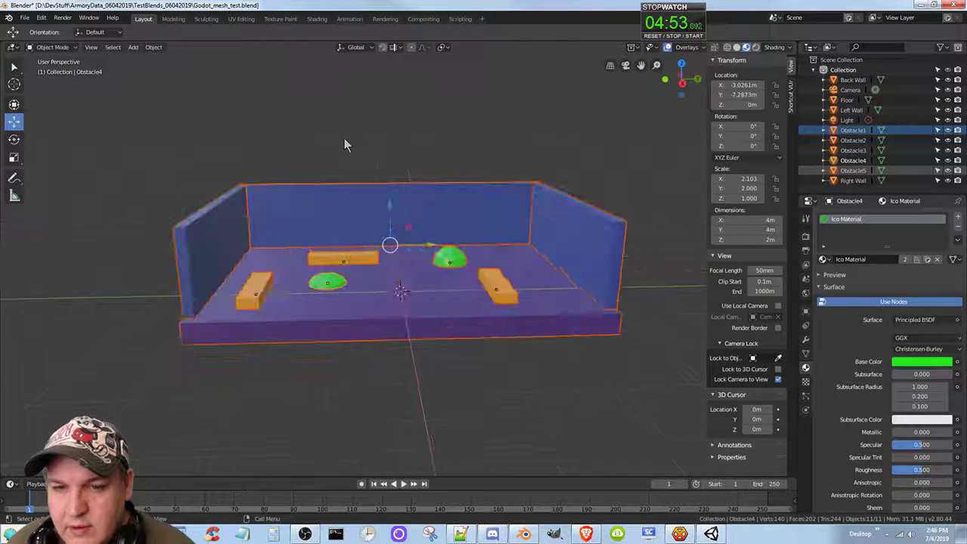
{"action": "scroll", "coordinate": [343, 139], "scroll_direction": "down", "scroll_amount": 2}
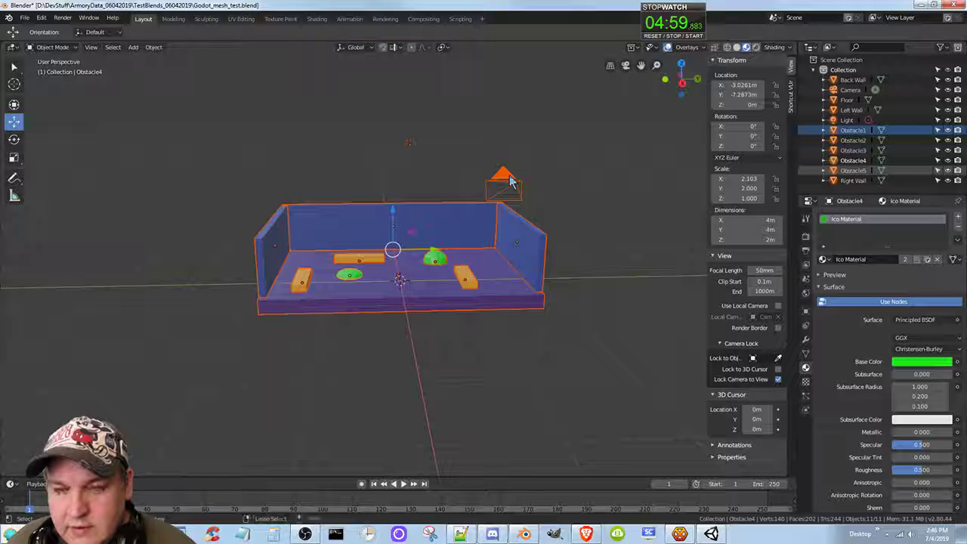
{"action": "left_click", "coordinate": [407, 147], "text": "shift"}
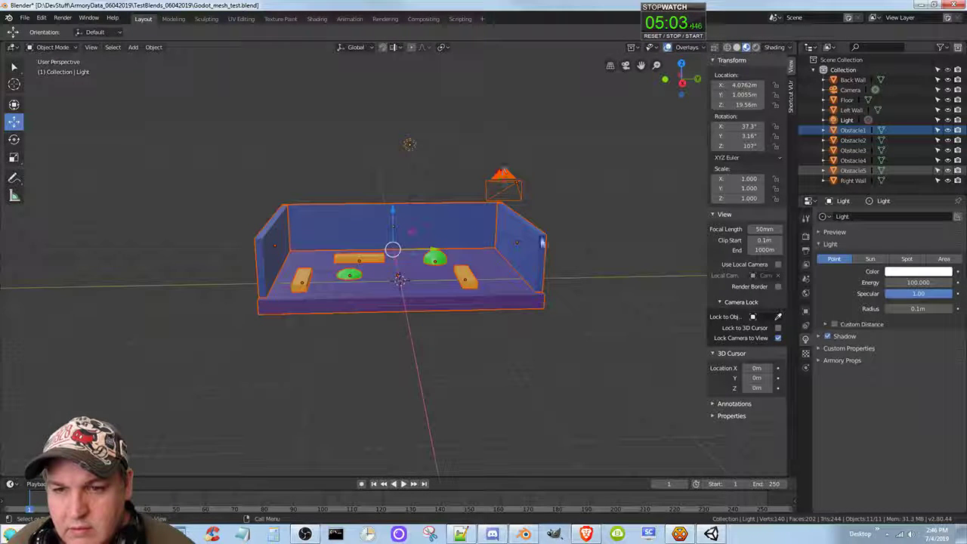
{"action": "left_click", "coordinate": [531, 340]}
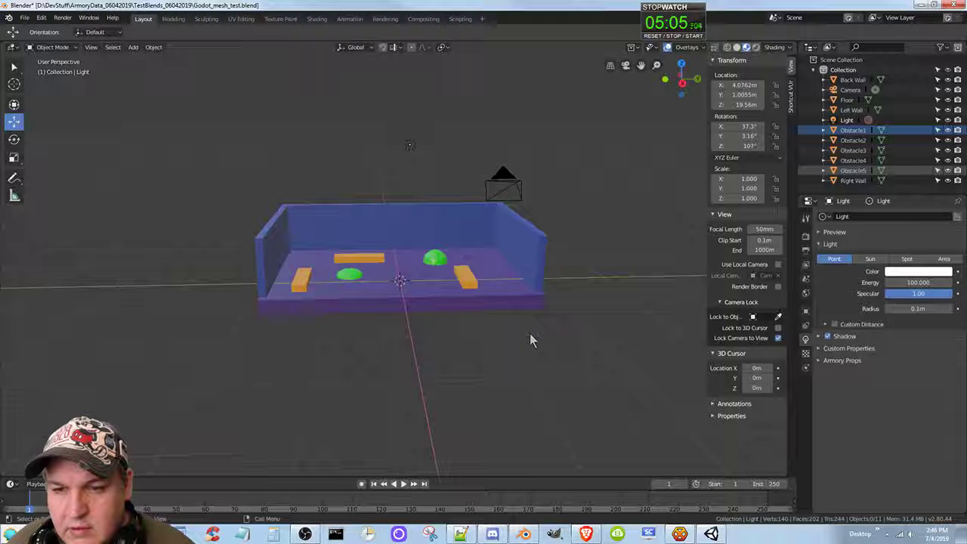
- Try selecting and deselecting the camera alone, and try to remove the light from a full selection
{"action": "left_click", "coordinate": [514, 195]}
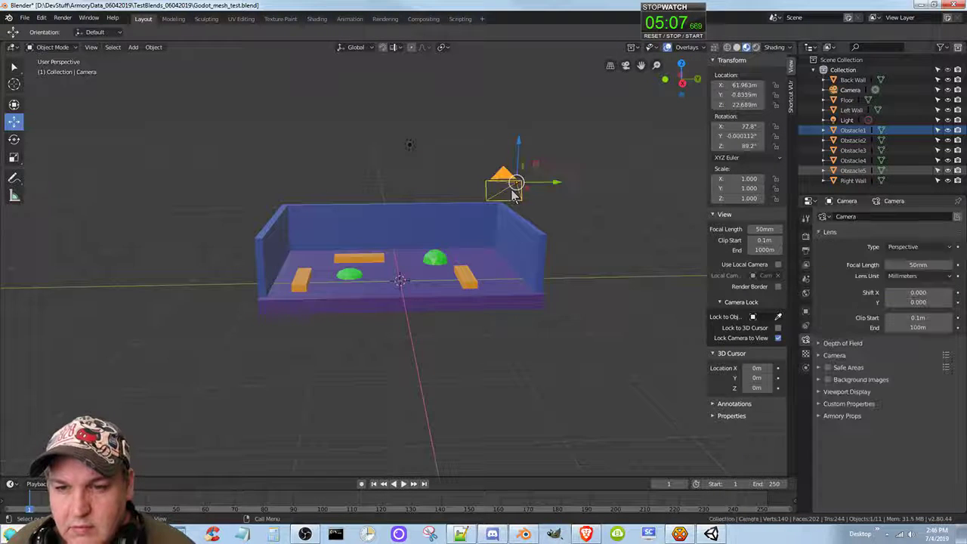
{"action": "left_click", "coordinate": [514, 195], "text": "shift"}
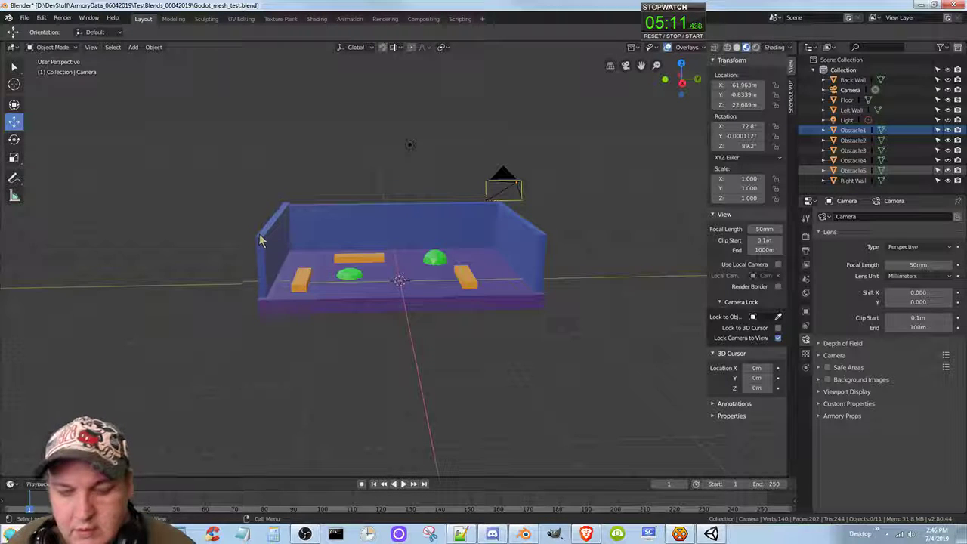
{"action": "key", "text": "a"}
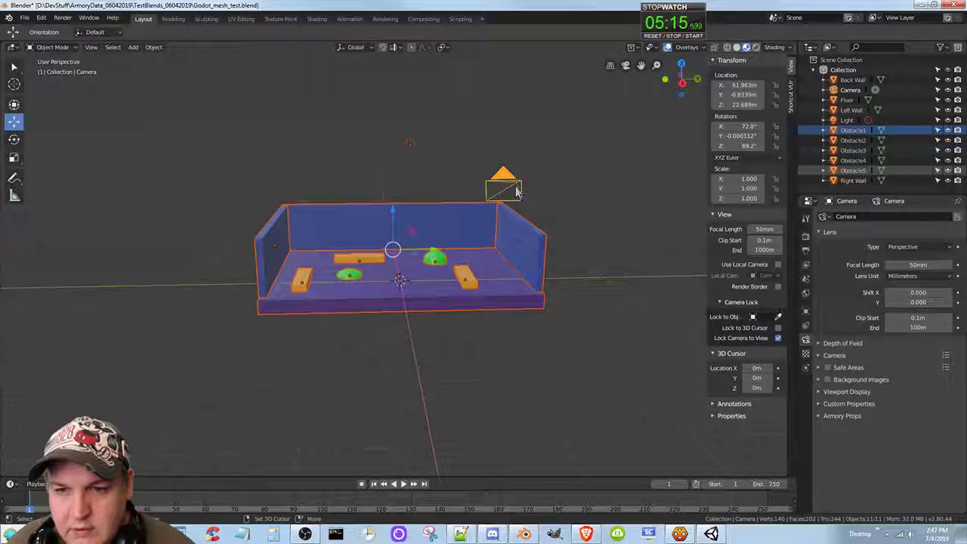
{"action": "left_click", "coordinate": [410, 145]}
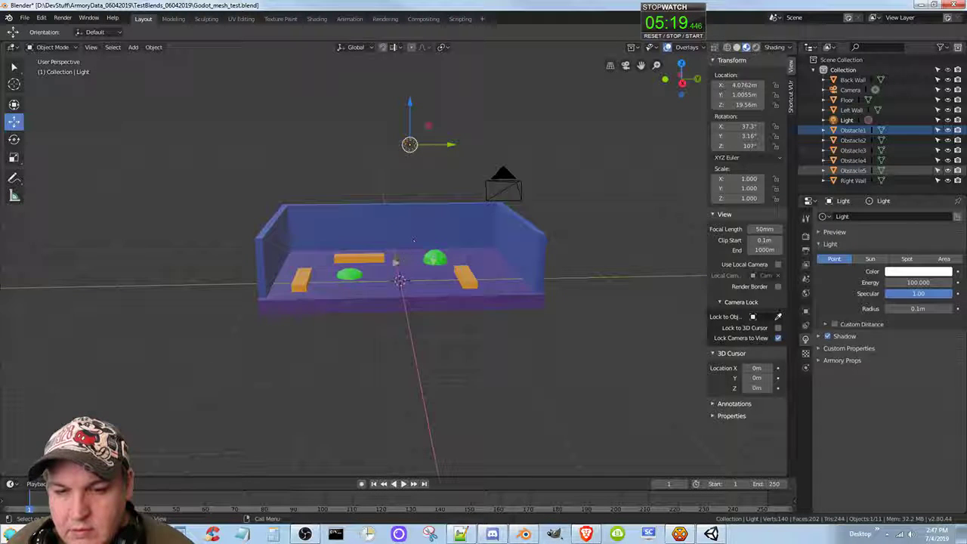
- Select everything again, deselect the light from a side view, try to deselect the camera, and clear the selection
{"action": "key", "text": "a"}
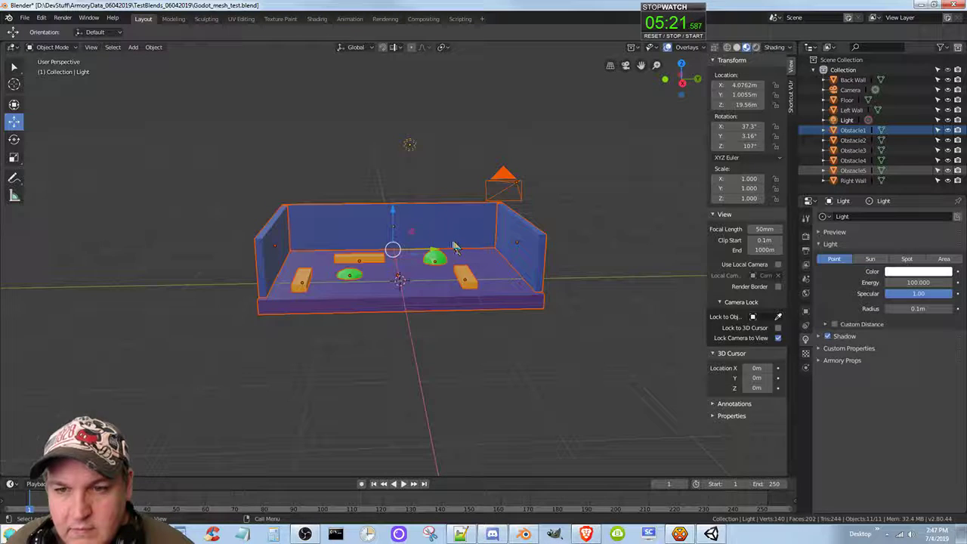
{"action": "middle_click_drag", "start_coordinate": [454, 248], "coordinate": [469, 277]}
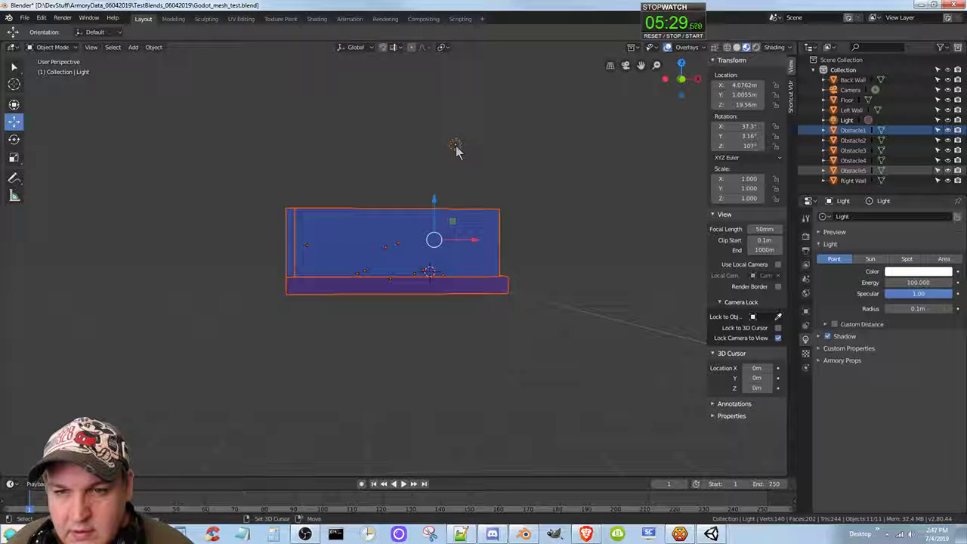
{"action": "left_click", "coordinate": [455, 146], "text": "shift"}
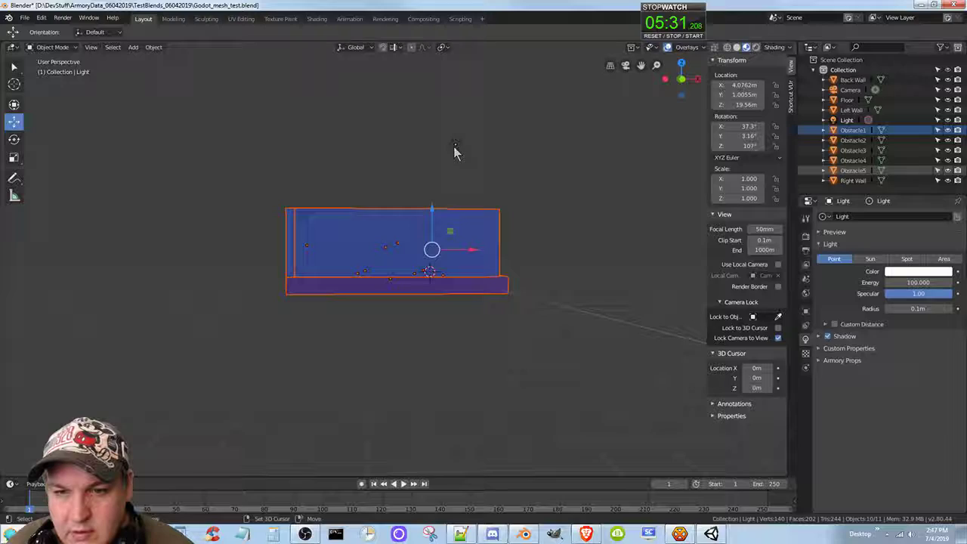
{"action": "middle_click_drag", "start_coordinate": [574, 250], "coordinate": [401, 266]}
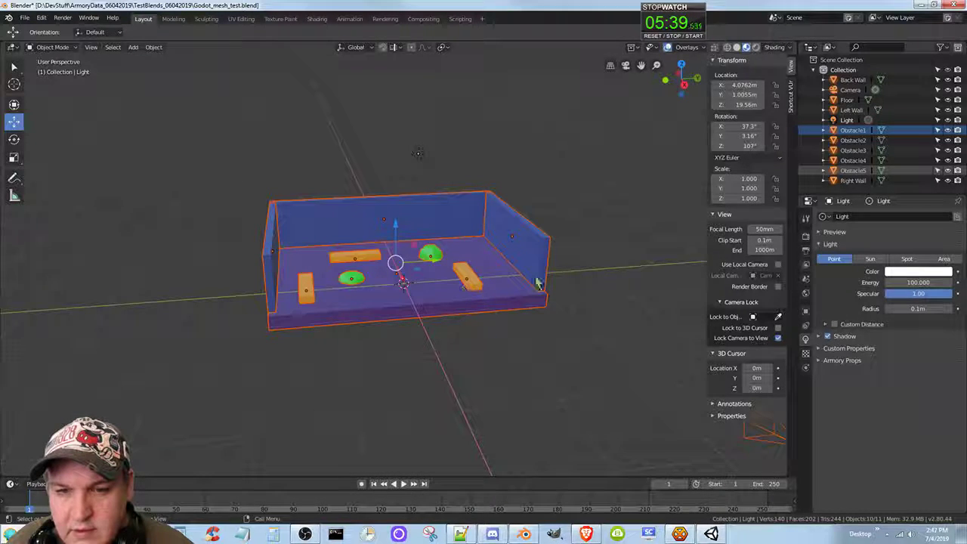
{"action": "mouse_move", "coordinate": [537, 283]}
{"action": "middle_mouse_down"}
{"action": "mouse_move", "coordinate": [522, 290]}
{"action": "mouse_move", "coordinate": [479, 259]}
{"action": "mouse_move", "coordinate": [531, 251]}
{"action": "mouse_move", "coordinate": [518, 282]}
{"action": "middle_mouse_up"}
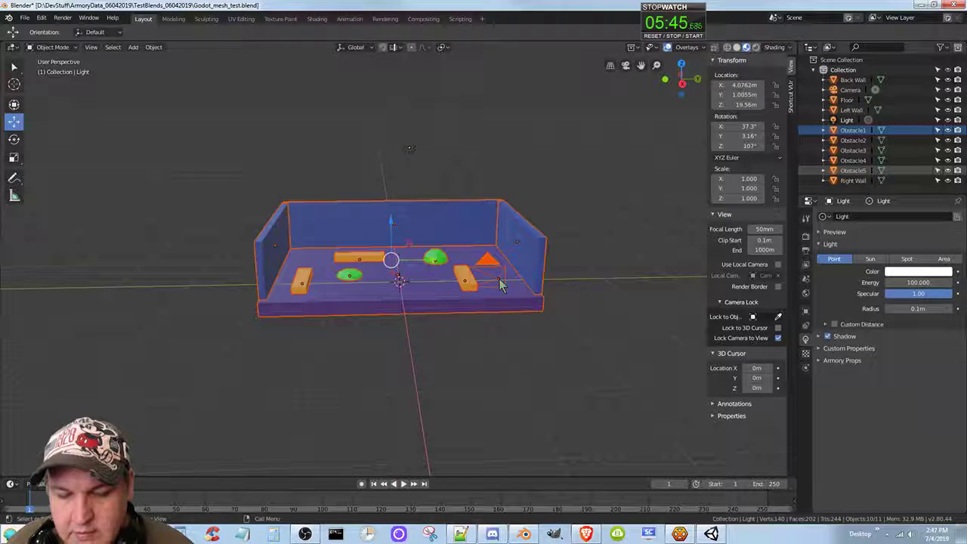
{"action": "left_click", "coordinate": [501, 285]}
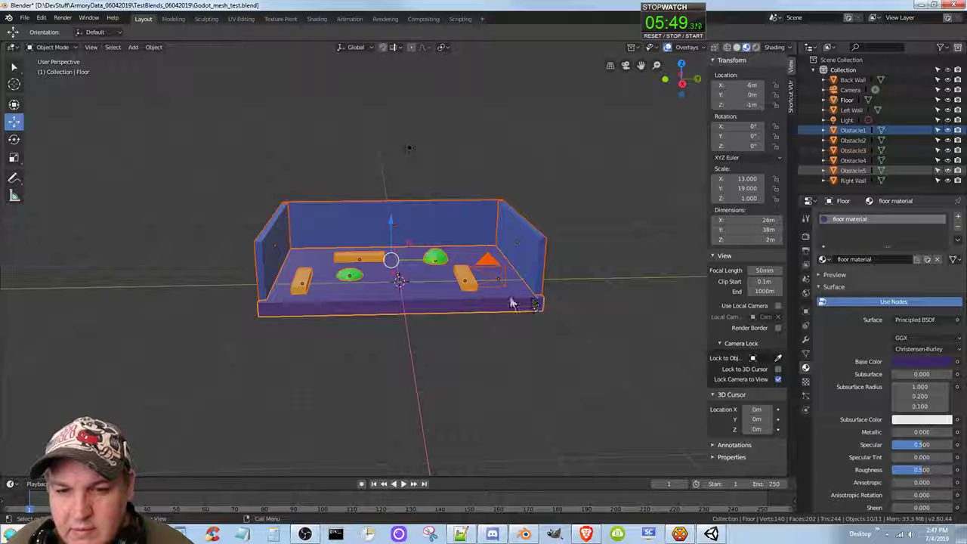
{"action": "key", "text": "alt+a"}
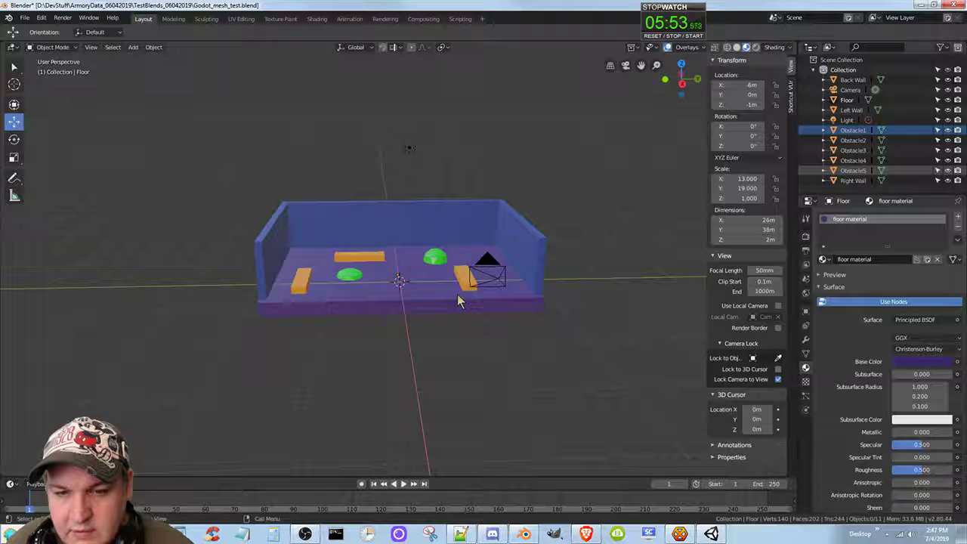
- Select all objects in the scene except Light and Camera, using the object list to exclude those two
{"action": "key", "text": "a"}
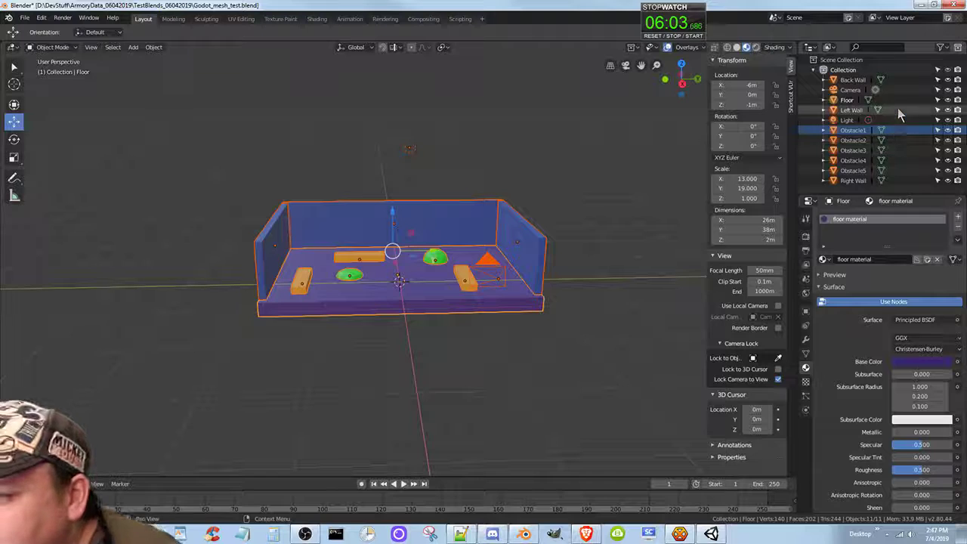
{"action": "left_click", "coordinate": [845, 121], "text": "ctrl"}
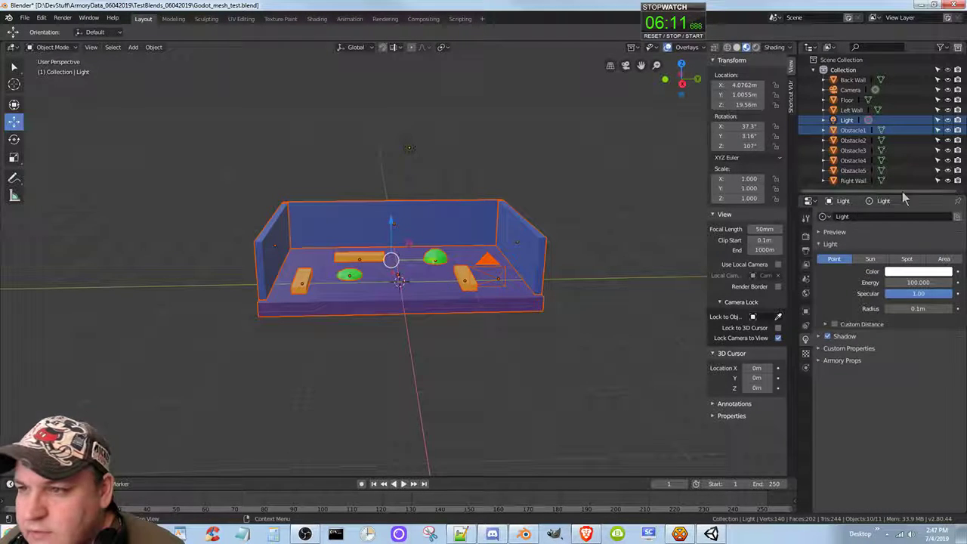
{"action": "left_click", "coordinate": [851, 90], "text": "ctrl"}
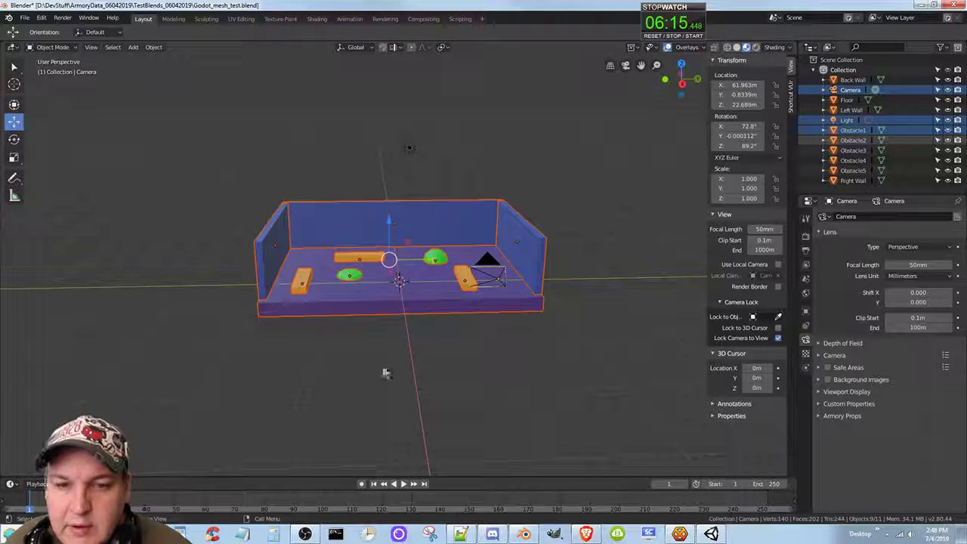
{"action": "middle_click_drag", "start_coordinate": [384, 371], "coordinate": [318, 350]}
- Start an FBX export of the room and set its destination folder to D:\DevStuff\TestBlends
{"action": "left_click", "coordinate": [25, 17]}
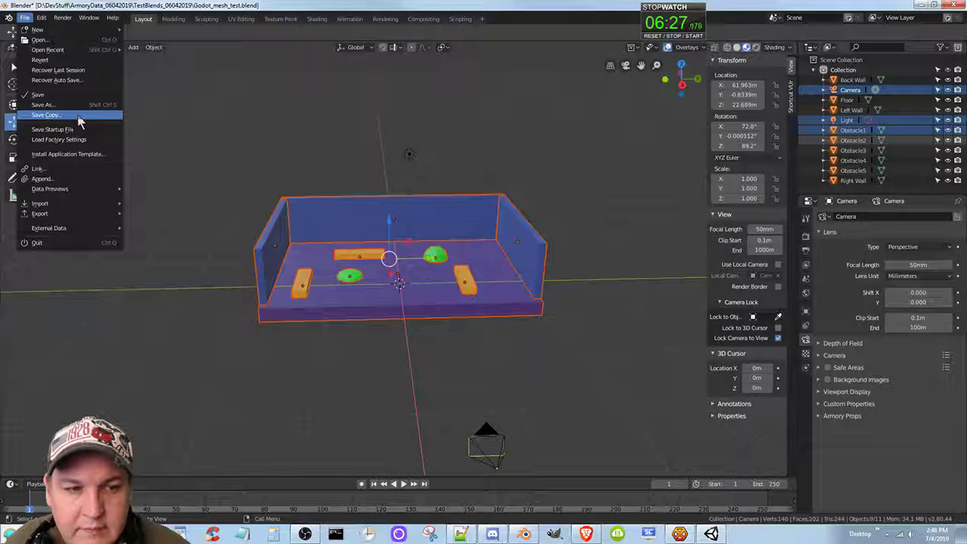
{"action": "mouse_move", "coordinate": [62, 213]}
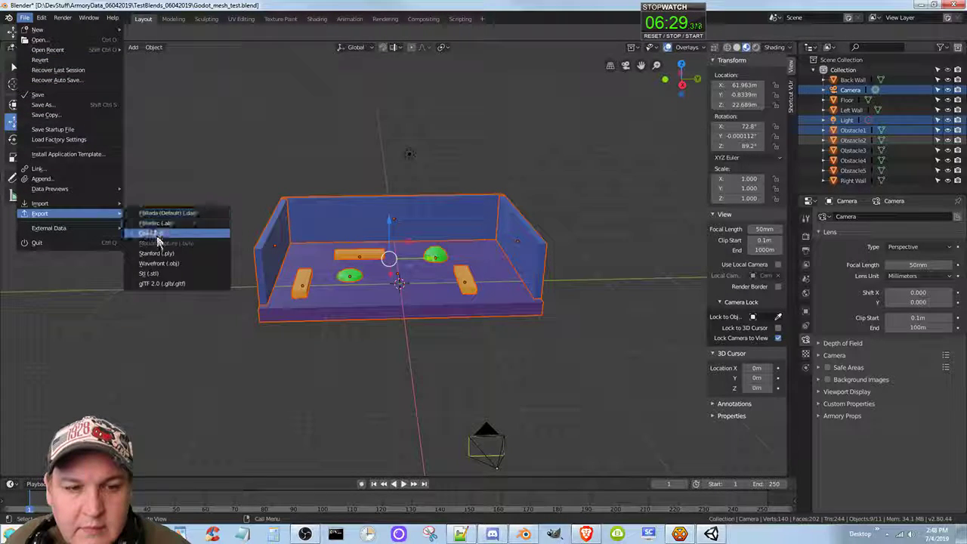
{"action": "left_click", "coordinate": [157, 234]}
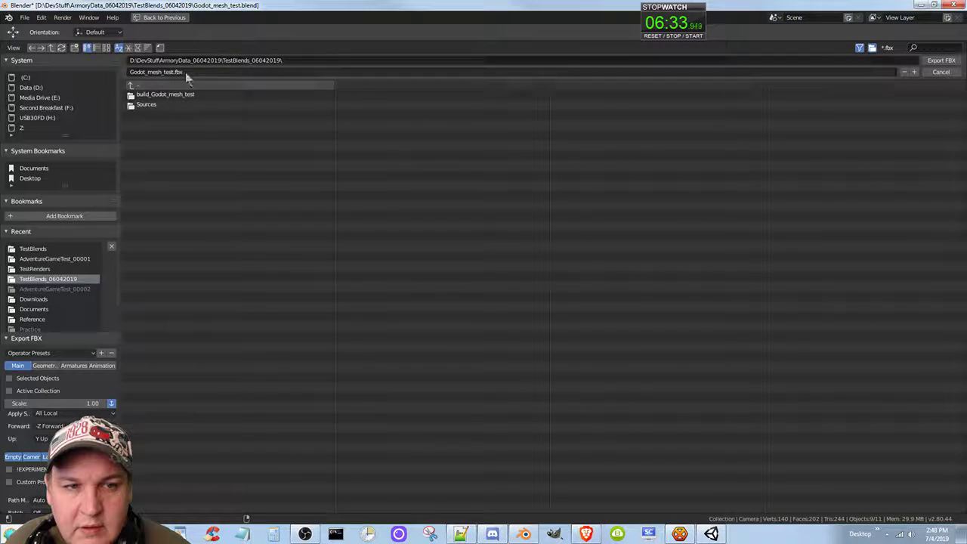
{"action": "left_click", "coordinate": [139, 84]}
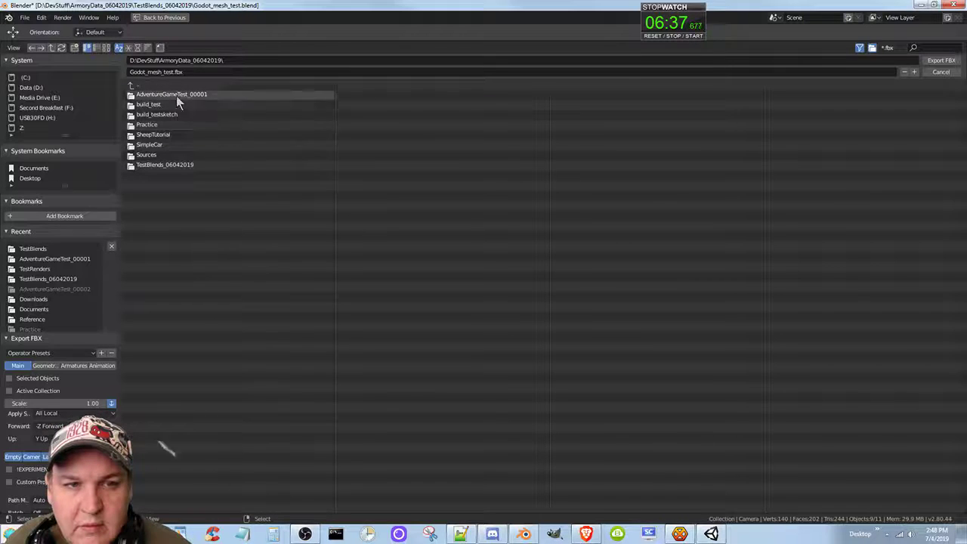
{"action": "left_click", "coordinate": [144, 85]}
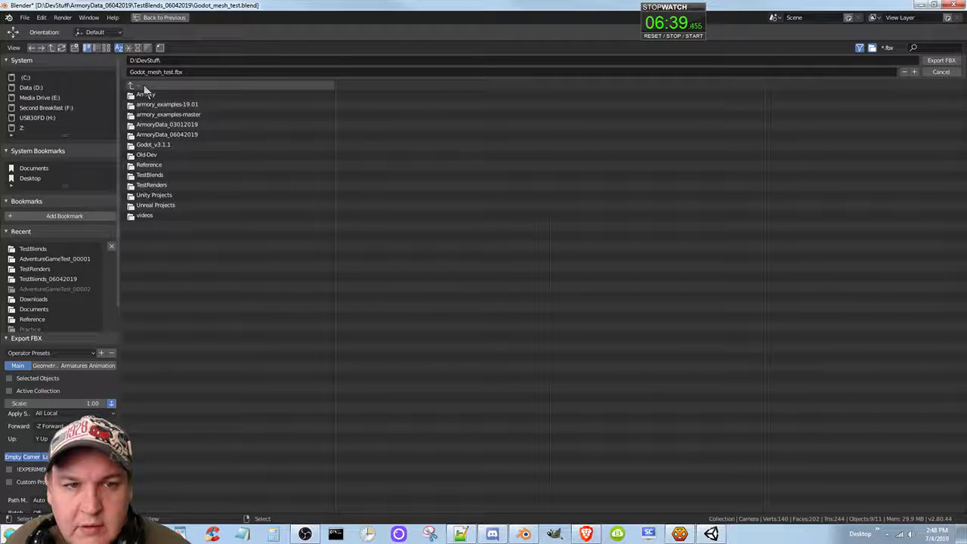
{"action": "left_click", "coordinate": [155, 176]}
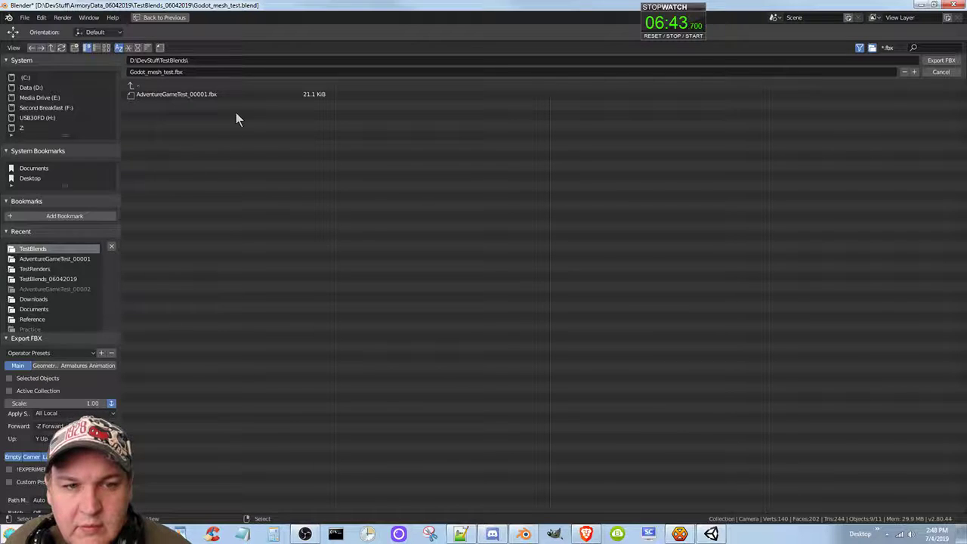
- Export only the selected objects as AdventureGameTest_00002.fbx, basing the name on the existing AdventureGameTest_00001.fbx
{"action": "left_click", "coordinate": [181, 96]}
{"action": "left_click", "coordinate": [202, 72]}
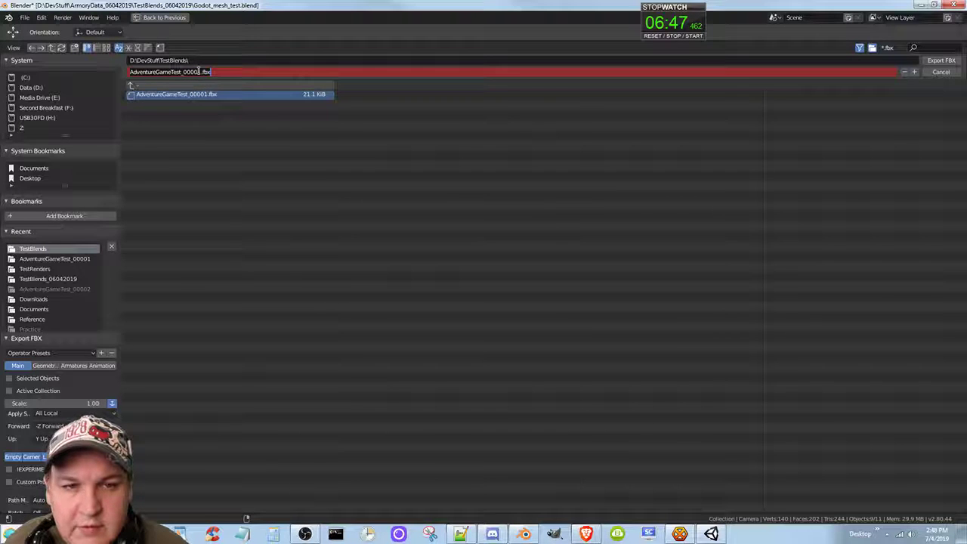
{"action": "left_click", "coordinate": [200, 71]}
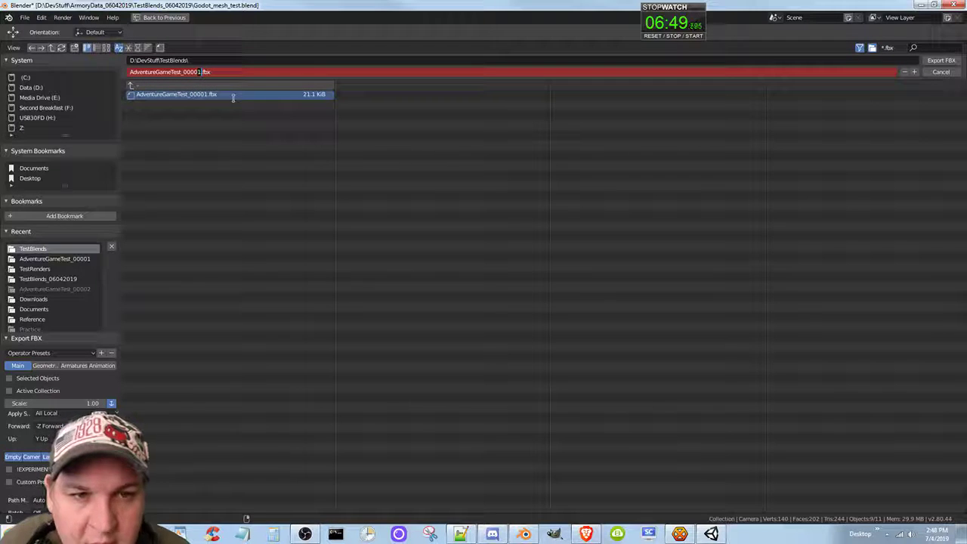
{"action": "key", "text": "BackSpace"}
{"action": "type", "text": "2"}
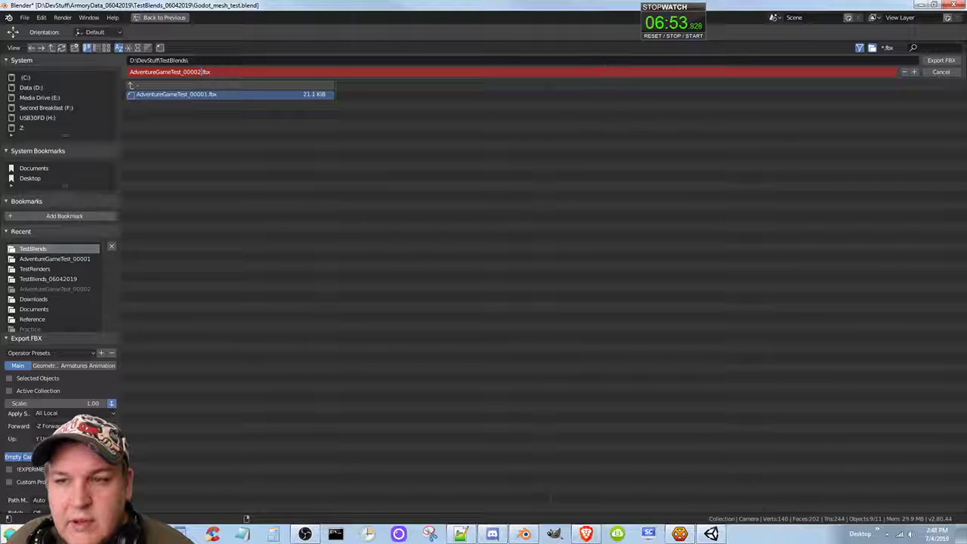
{"action": "key", "text": "Return"}
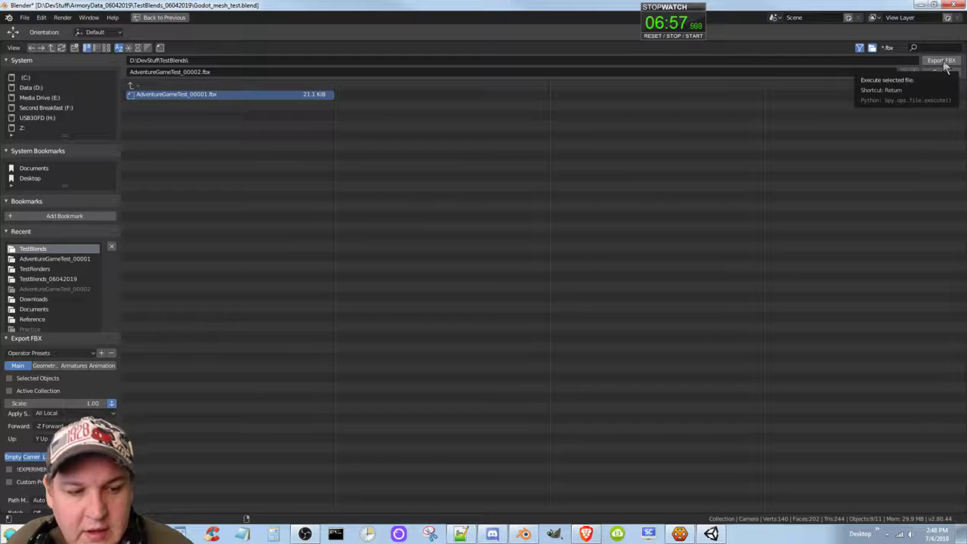
{"action": "left_click", "coordinate": [9, 378]}
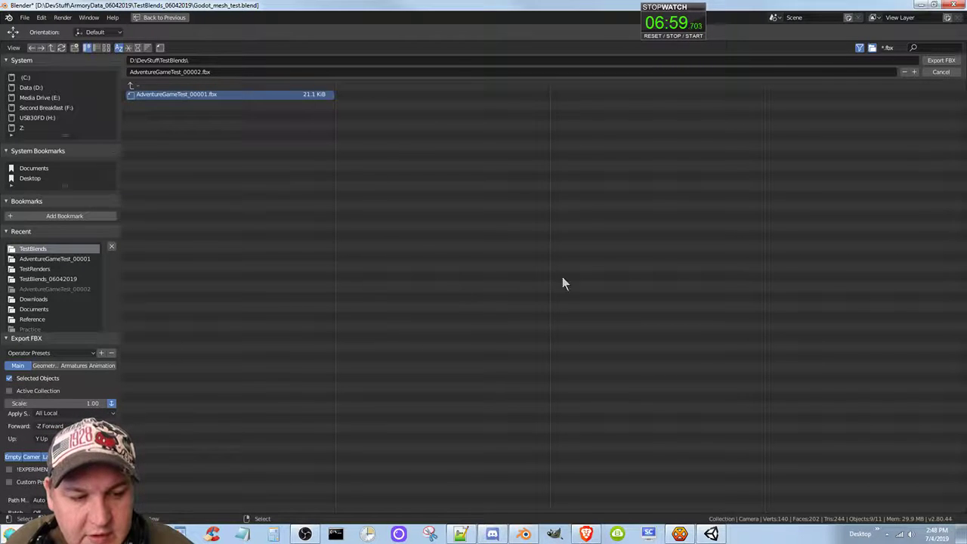
{"action": "left_click", "coordinate": [943, 60]}
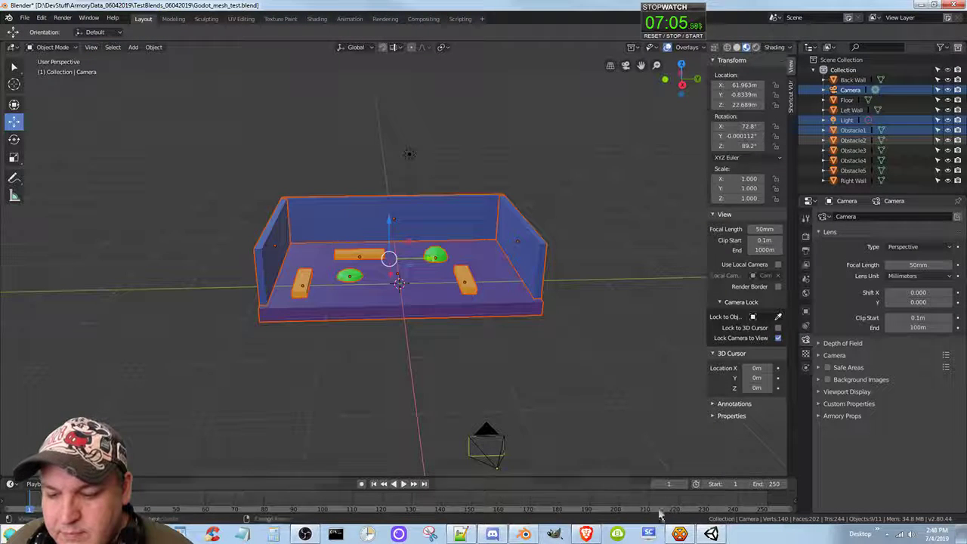
- Switch to File Explorer and copy AdventureGameTest_00002.fbx from the D:\DevStuff\TestBlends folder
{"action": "left_click", "coordinate": [710, 534]}
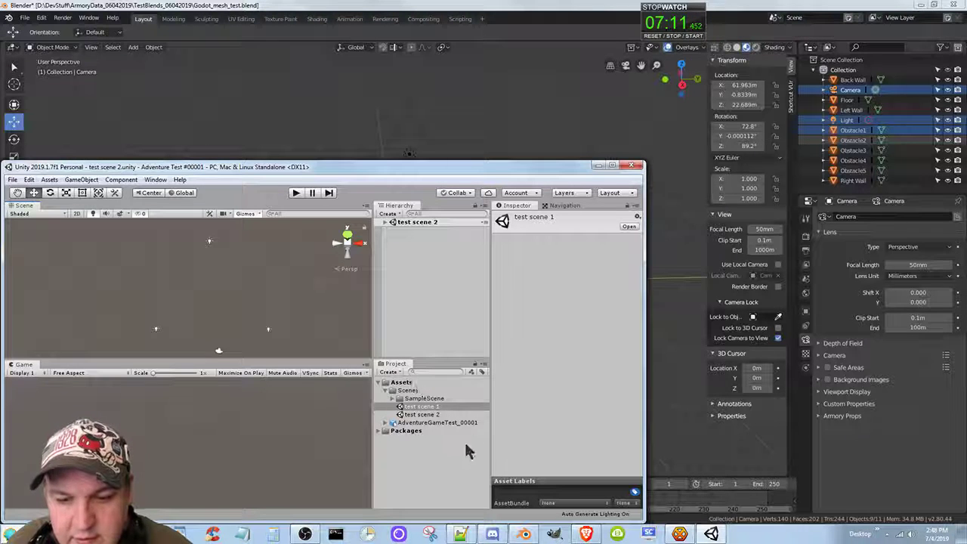
{"action": "mouse_move", "coordinate": [119, 534]}
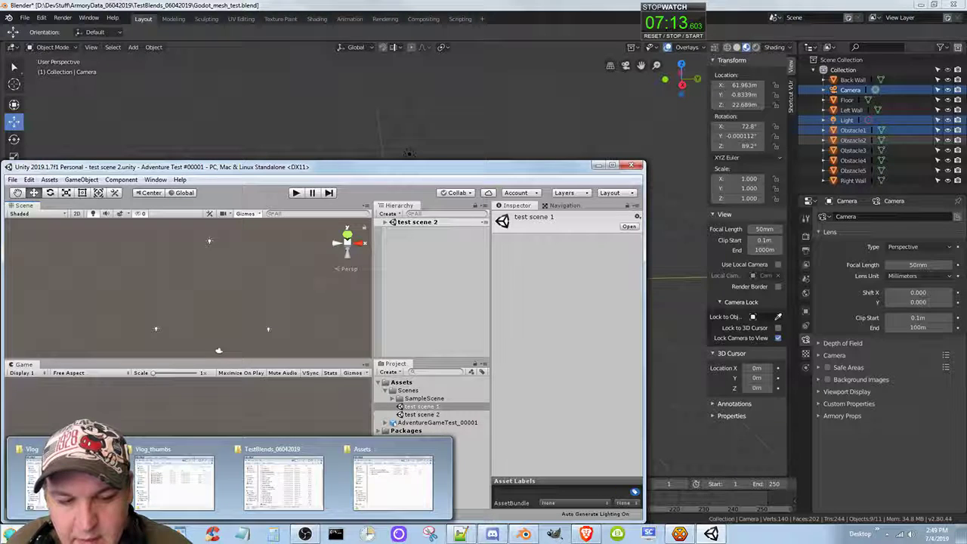
{"action": "left_click", "coordinate": [284, 474]}
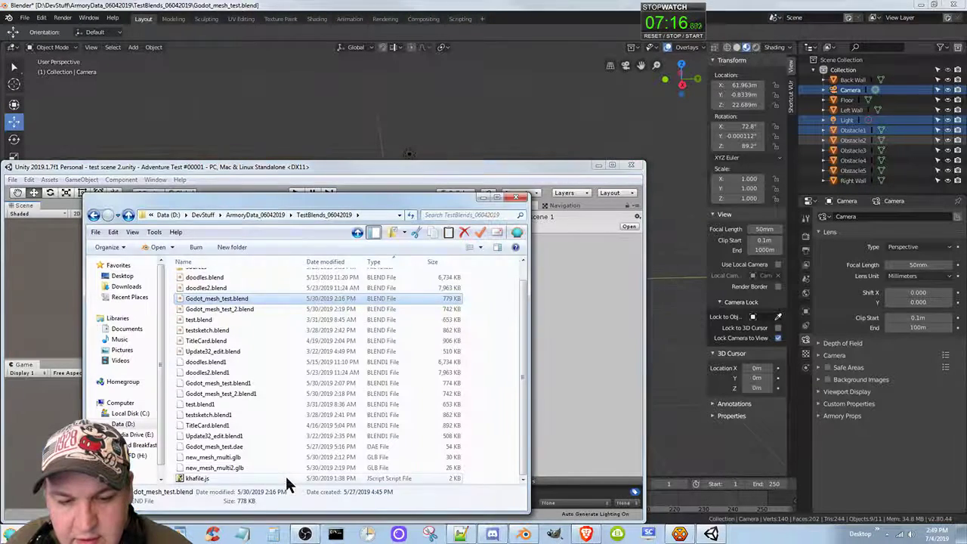
{"action": "left_click", "coordinate": [200, 214]}
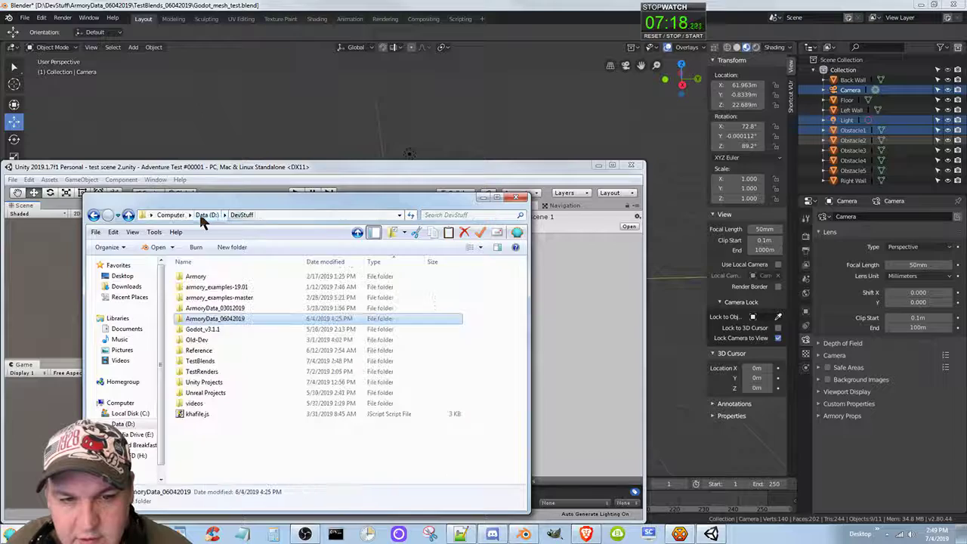
{"action": "double_click", "coordinate": [199, 361]}
{"action": "left_click", "coordinate": [239, 381]}
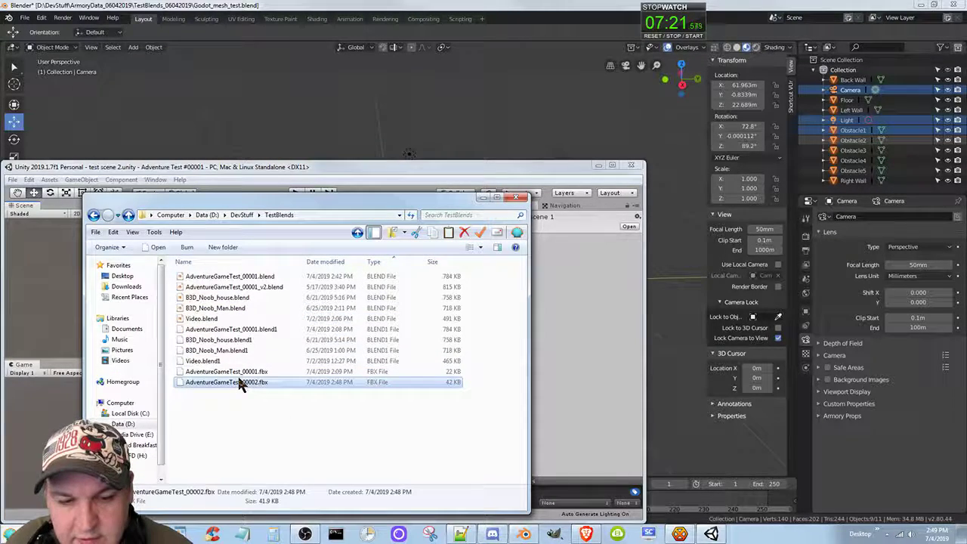
{"action": "right_click", "coordinate": [239, 384]}
{"action": "left_click", "coordinate": [152, 319]}
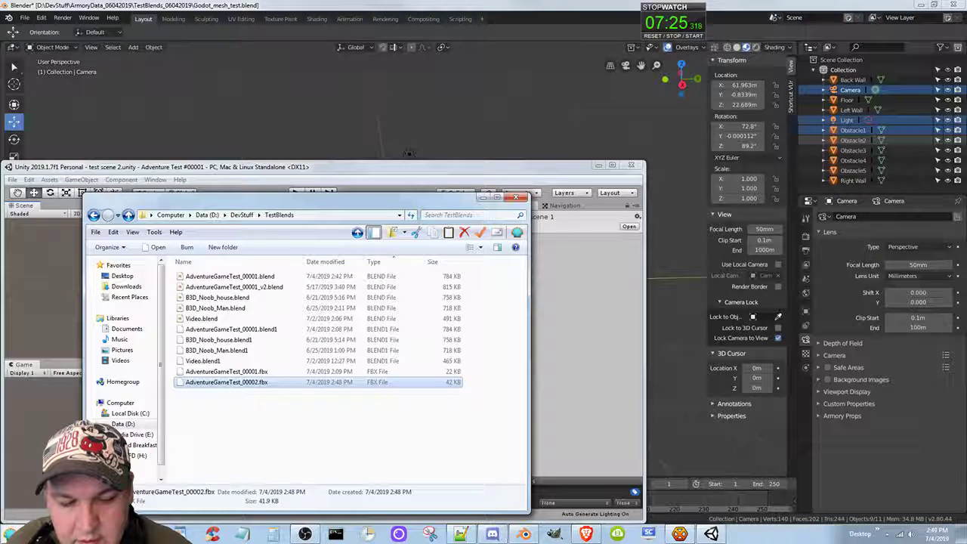
- Paste the copied FBX file into the Assets folder of the Adventure Test #00001 Unity project
{"action": "mouse_move", "coordinate": [243, 529]}
{"action": "left_click", "coordinate": [436, 493]}
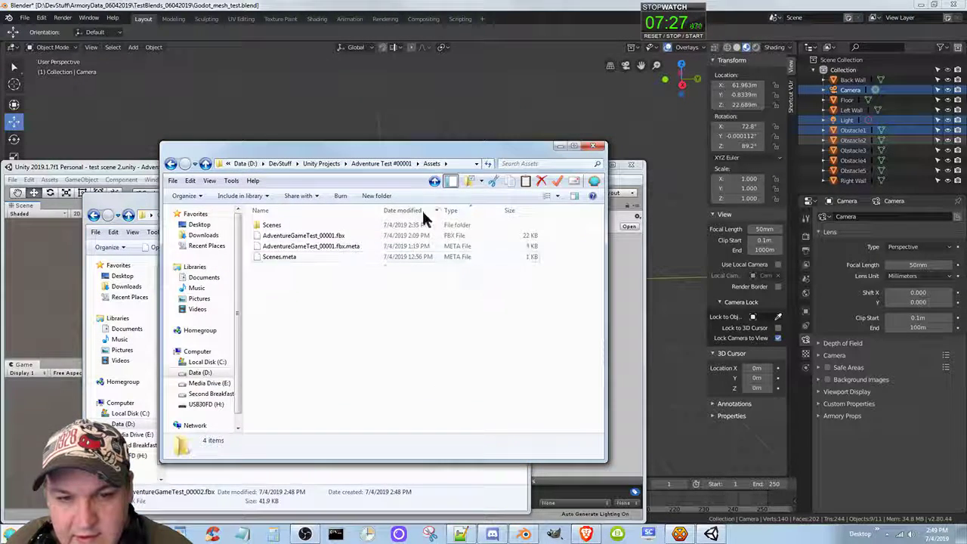
{"action": "right_click", "coordinate": [316, 315]}
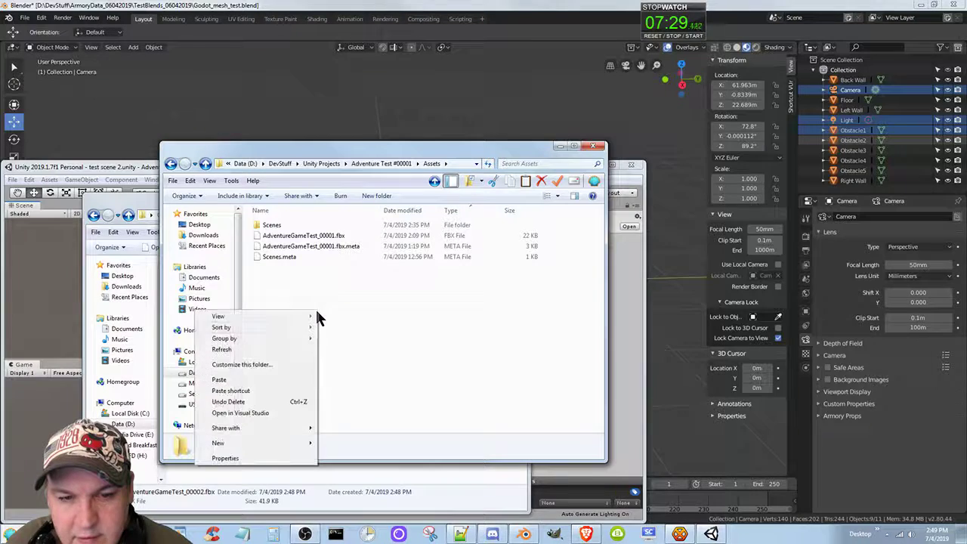
{"action": "left_click", "coordinate": [254, 384]}
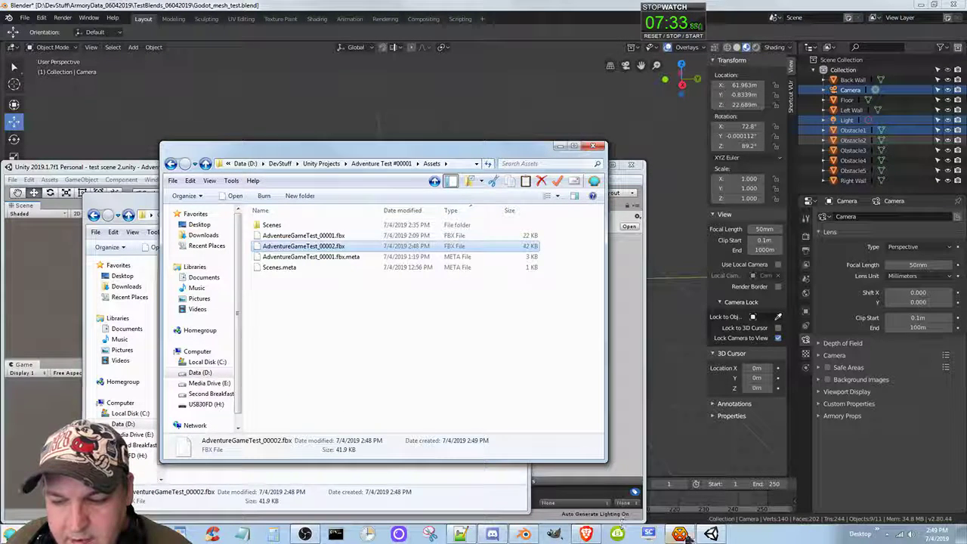
- Switch to Unity, place the AdventureGameTest_00002 model in test scene 2, and frame it in the scene view
{"action": "left_click", "coordinate": [710, 534]}
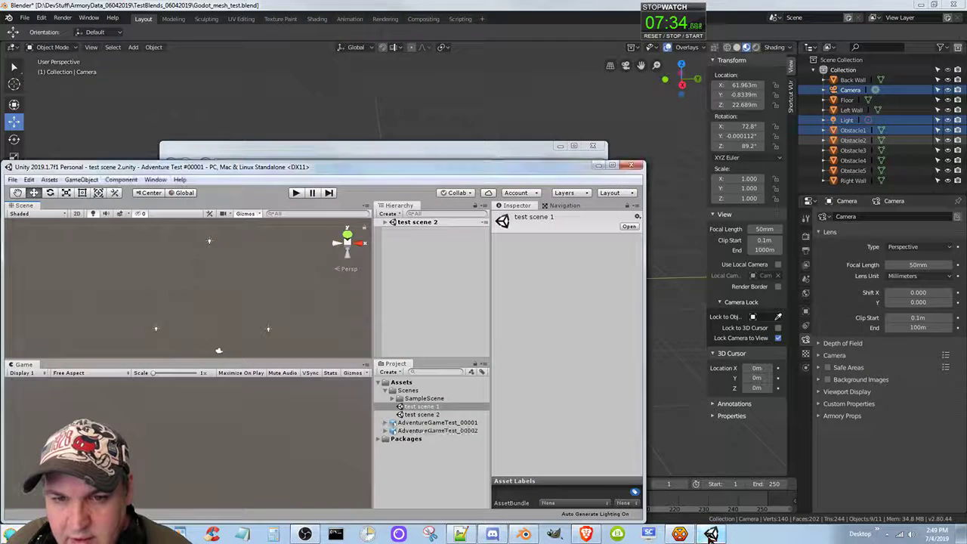
{"action": "left_click", "coordinate": [429, 432]}
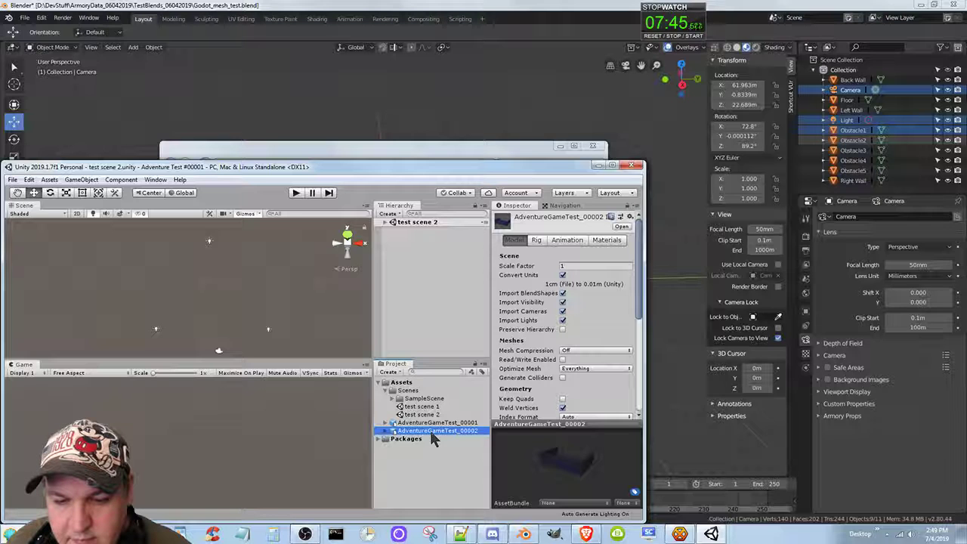
{"action": "left_click_drag", "start_coordinate": [430, 430], "coordinate": [108, 287]}
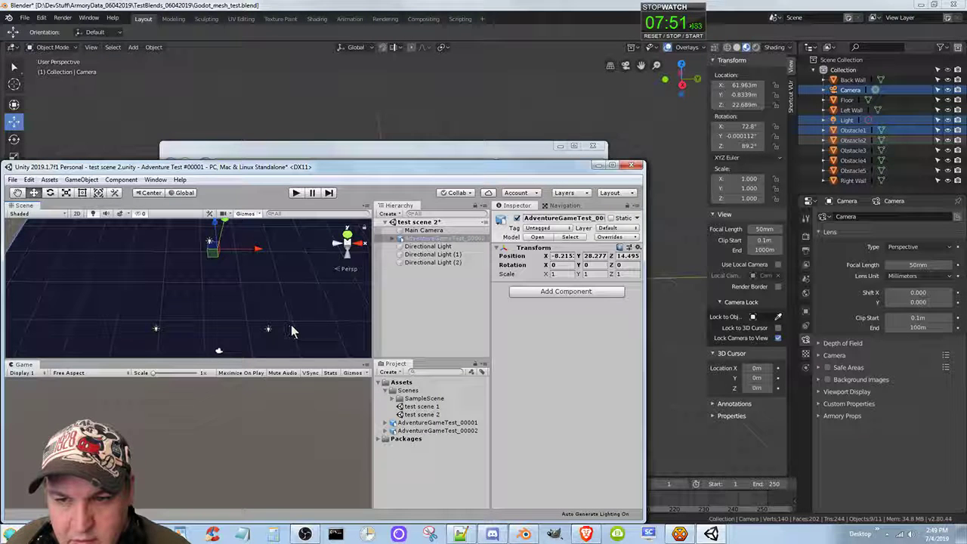
{"action": "key", "text": "f"}
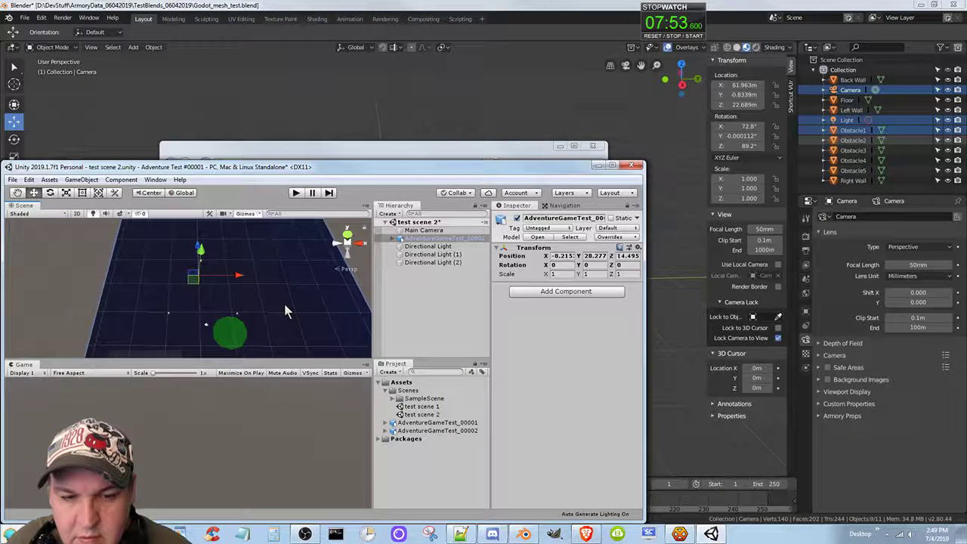
{"action": "scroll", "coordinate": [278, 314], "scroll_direction": "down", "scroll_amount": 6}
{"action": "scroll", "coordinate": [266, 322], "scroll_direction": "up", "scroll_amount": 5}
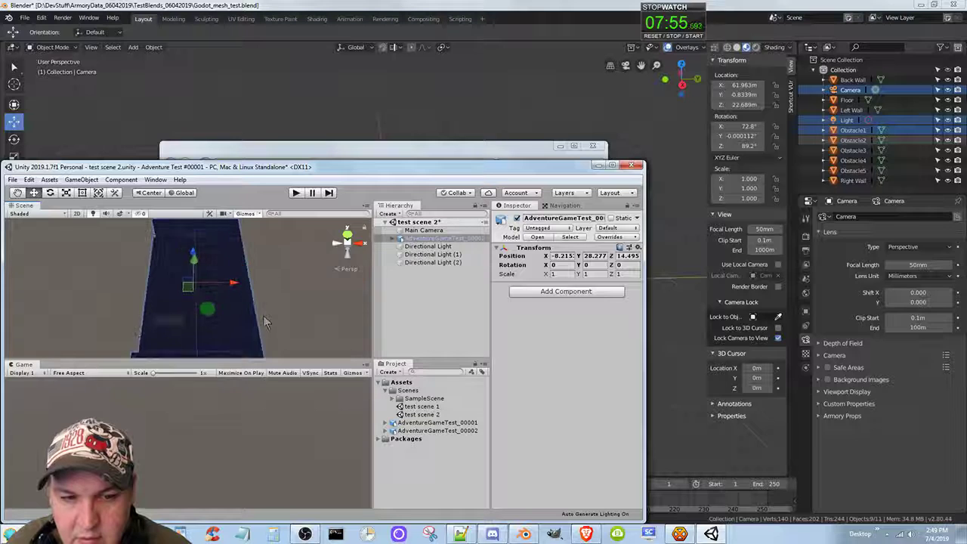
{"action": "scroll", "coordinate": [265, 322], "scroll_direction": "down", "scroll_amount": 1}
{"action": "scroll", "coordinate": [264, 318], "scroll_direction": "down", "scroll_amount": 2}
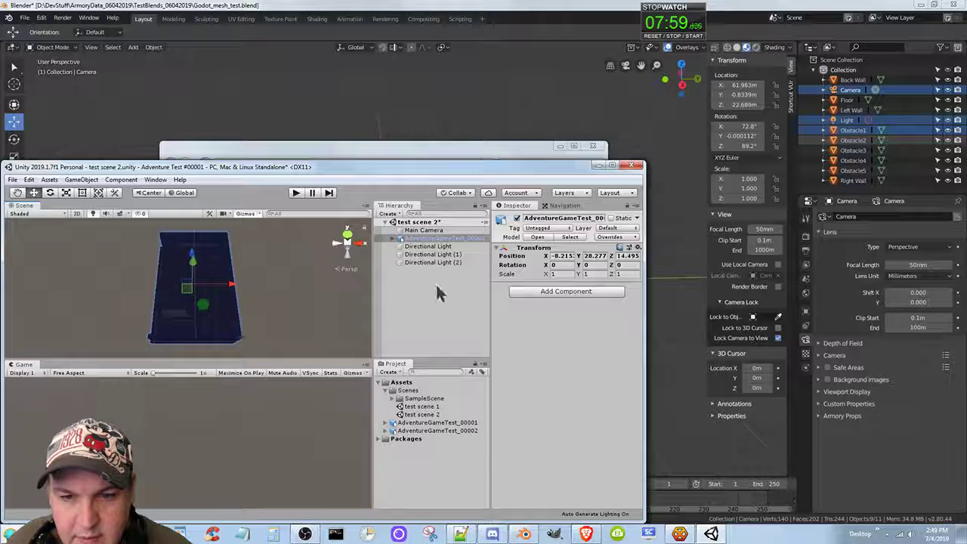
- Raise the Main Camera above the room model to a Y position of about 47.2
{"action": "left_click", "coordinate": [426, 231]}
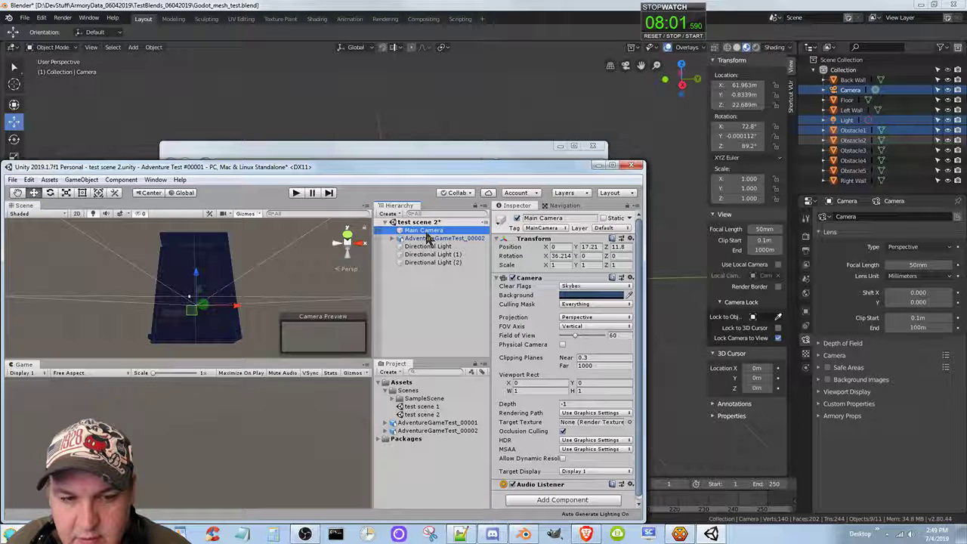
{"action": "middle_click_drag", "start_coordinate": [237, 346], "coordinate": [266, 318]}
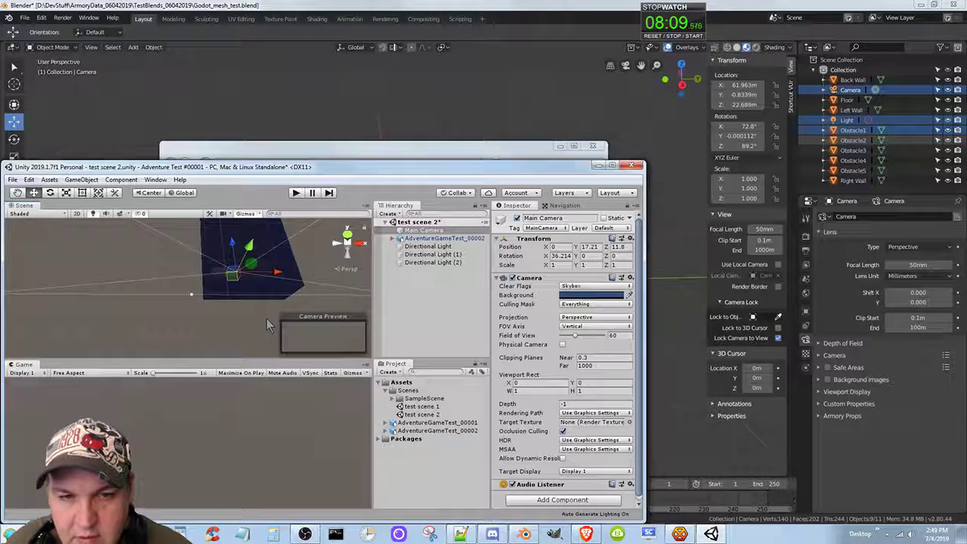
{"action": "left_click", "coordinate": [269, 326]}
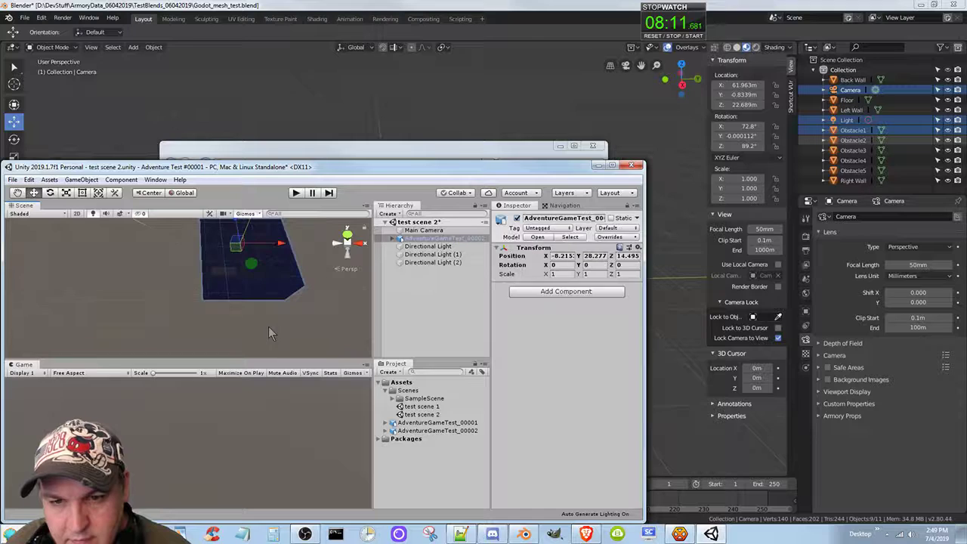
{"action": "left_click", "coordinate": [432, 297]}
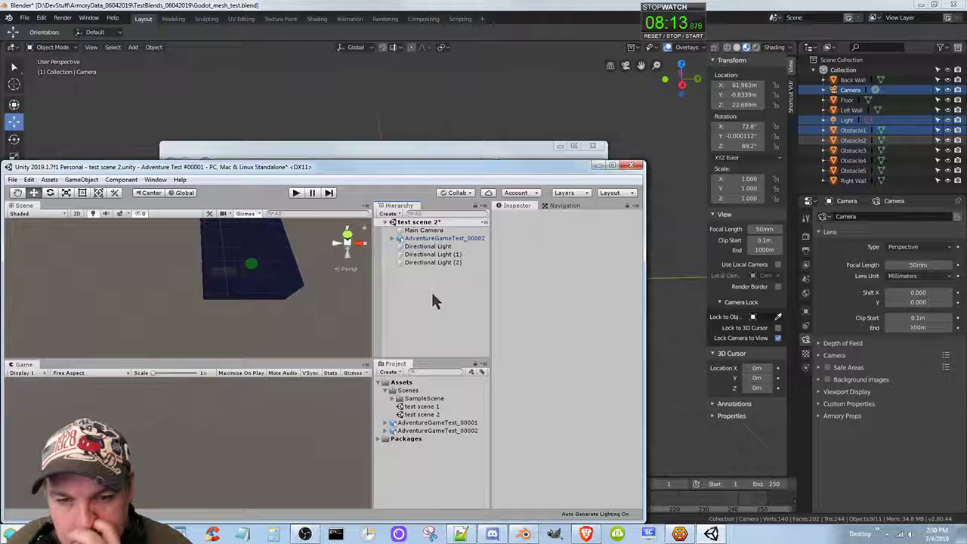
{"action": "left_click", "coordinate": [426, 230]}
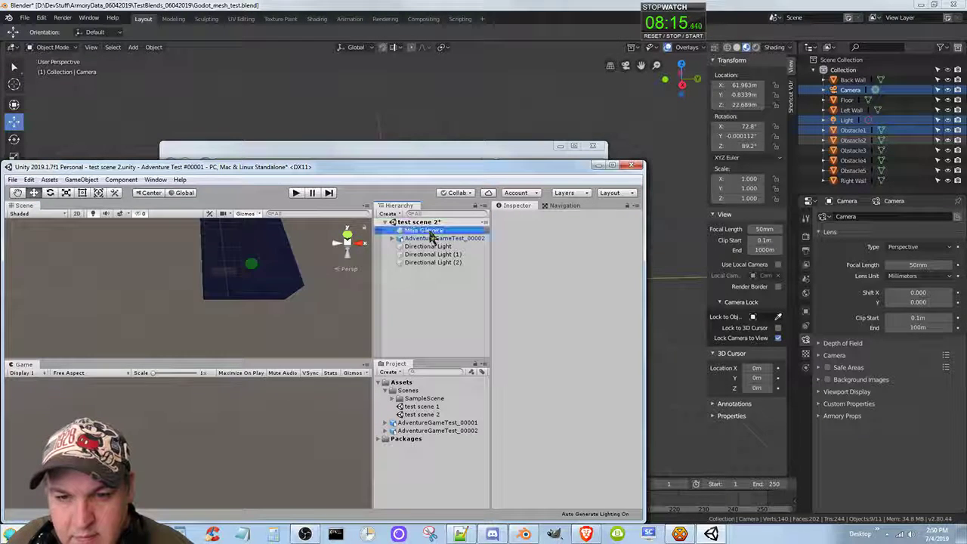
{"action": "left_click", "coordinate": [346, 249]}
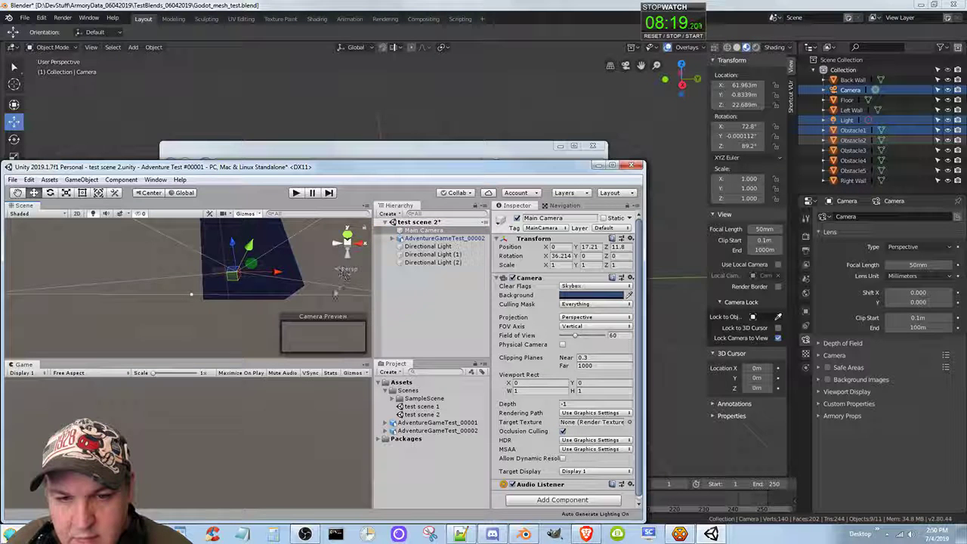
{"action": "middle_click_drag", "start_coordinate": [125, 241], "coordinate": [76, 300]}
{"action": "left_click_drag", "start_coordinate": [198, 285], "coordinate": [207, 313], "text": "alt"}
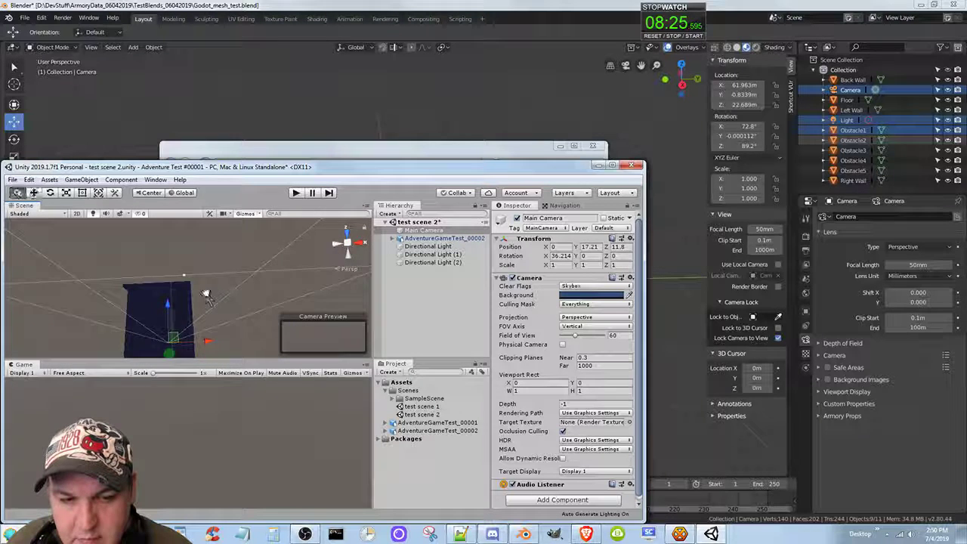
{"action": "middle_click_drag", "start_coordinate": [207, 291], "coordinate": [235, 248]}
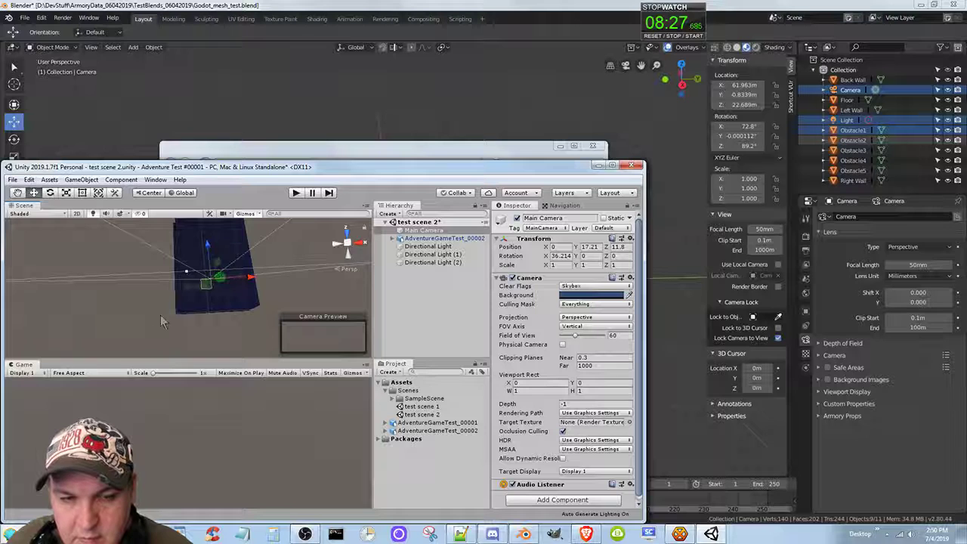
{"action": "left_click_drag", "start_coordinate": [161, 321], "coordinate": [176, 231], "text": "alt"}
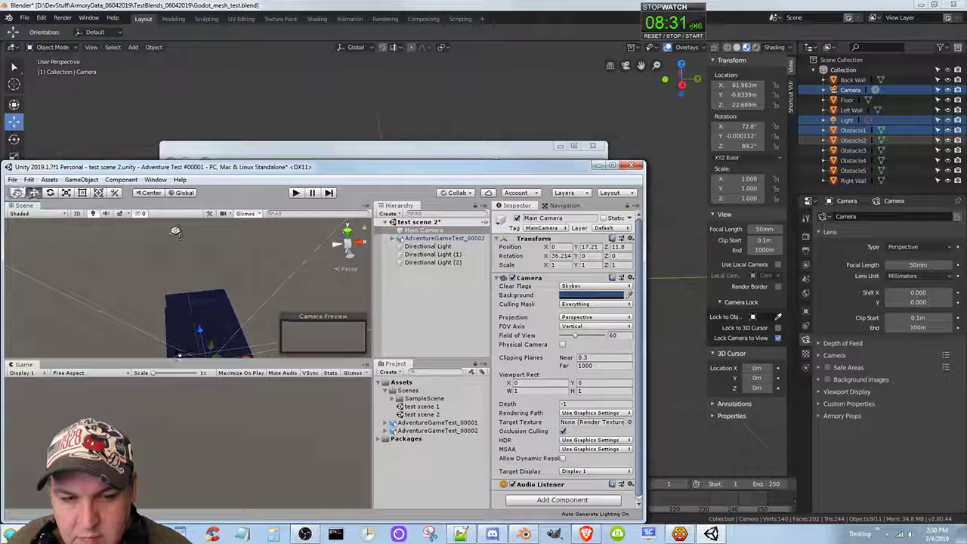
{"action": "middle_click_drag", "start_coordinate": [198, 311], "coordinate": [185, 248]}
{"action": "right_click_drag", "start_coordinate": [198, 293], "coordinate": [195, 260]}
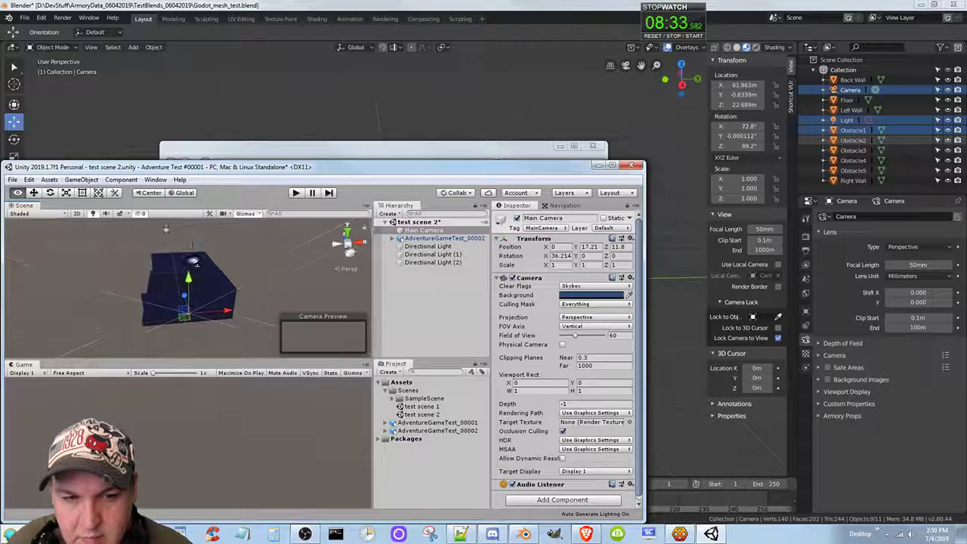
{"action": "left_click_drag", "start_coordinate": [195, 260], "coordinate": [195, 251], "text": "alt"}
{"action": "middle_click_drag", "start_coordinate": [190, 305], "coordinate": [181, 322]}
{"action": "left_click_drag", "start_coordinate": [188, 303], "coordinate": [203, 241]}
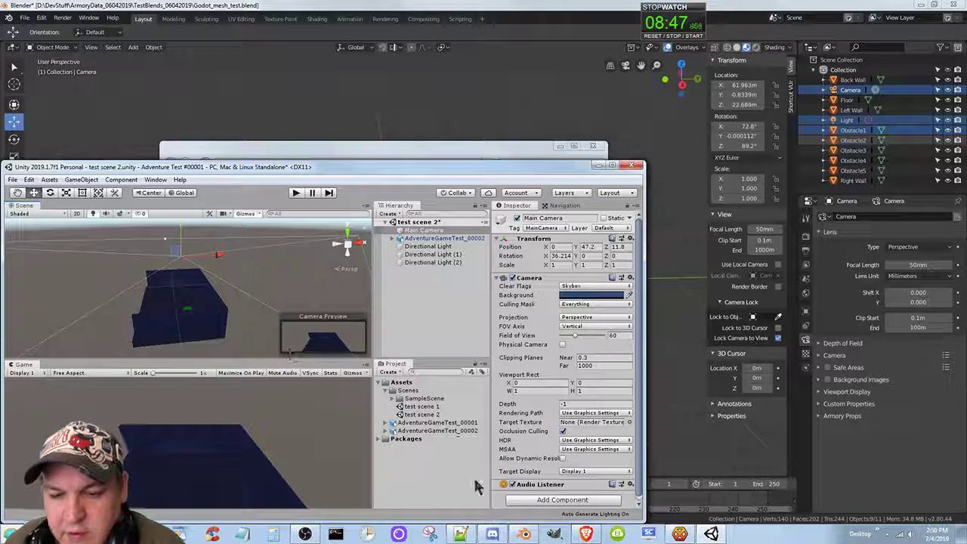
- Expand the AdventureGameTest_00002 project asset and inspect its separate parts, including Obstacle1, Obstacle2, Obstacle3 and Back Wall
{"action": "left_click", "coordinate": [386, 432]}
{"action": "mouse_move", "coordinate": [488, 432]}
{"action": "left_mouse_down"}
{"action": "mouse_move", "coordinate": [492, 463]}
{"action": "mouse_move", "coordinate": [491, 448]}
{"action": "left_mouse_up"}
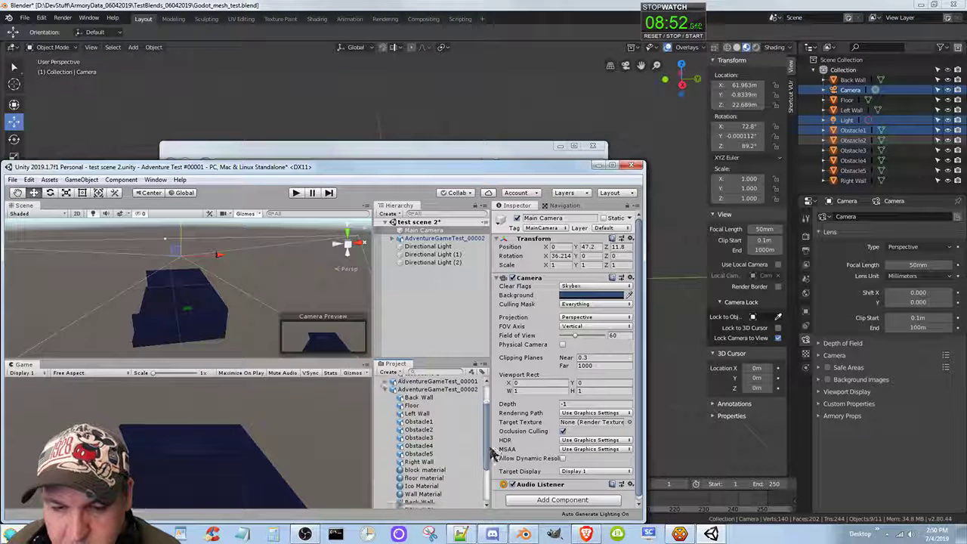
{"action": "left_click", "coordinate": [418, 422]}
{"action": "left_click", "coordinate": [420, 429]}
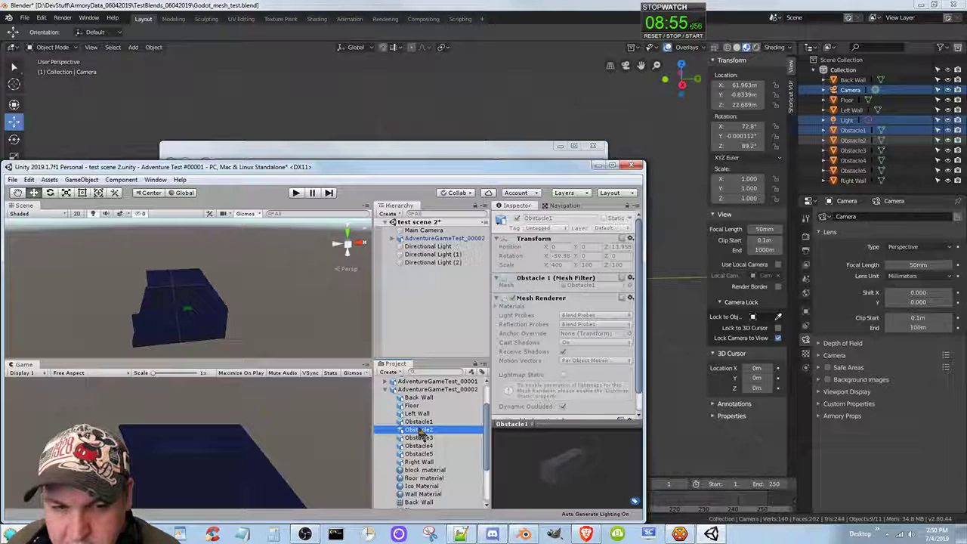
{"action": "left_click", "coordinate": [420, 438]}
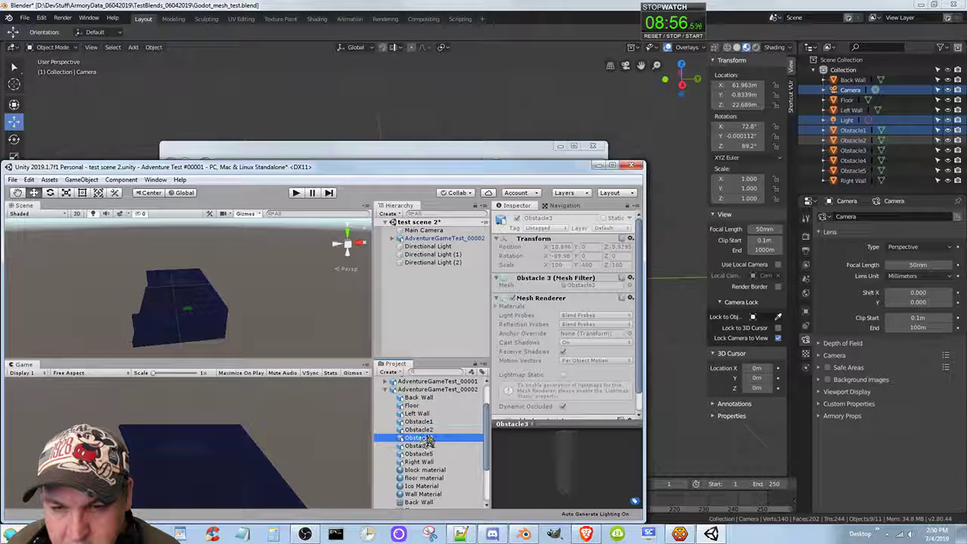
{"action": "left_click", "coordinate": [413, 399]}
{"action": "left_click", "coordinate": [434, 389]}
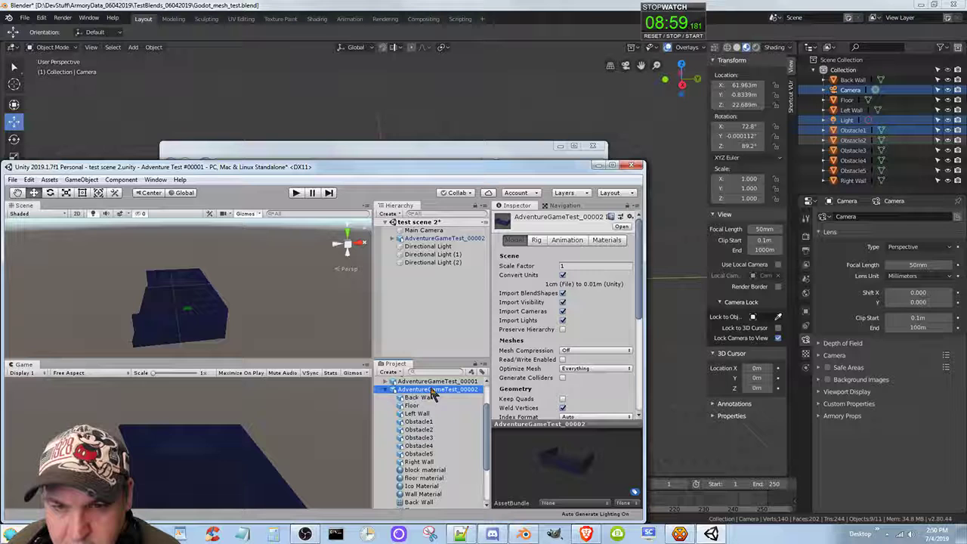
- Expand the room model placed in test scene 2, inspect its first three obstacles and the parent object, and select the Main Camera
{"action": "left_click", "coordinate": [392, 238]}
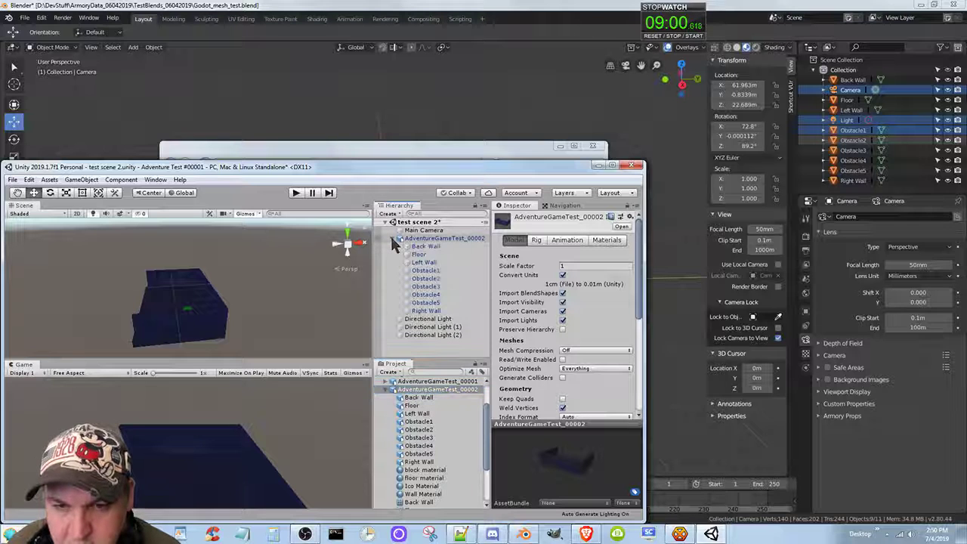
{"action": "left_click", "coordinate": [425, 271]}
{"action": "left_click", "coordinate": [426, 279]}
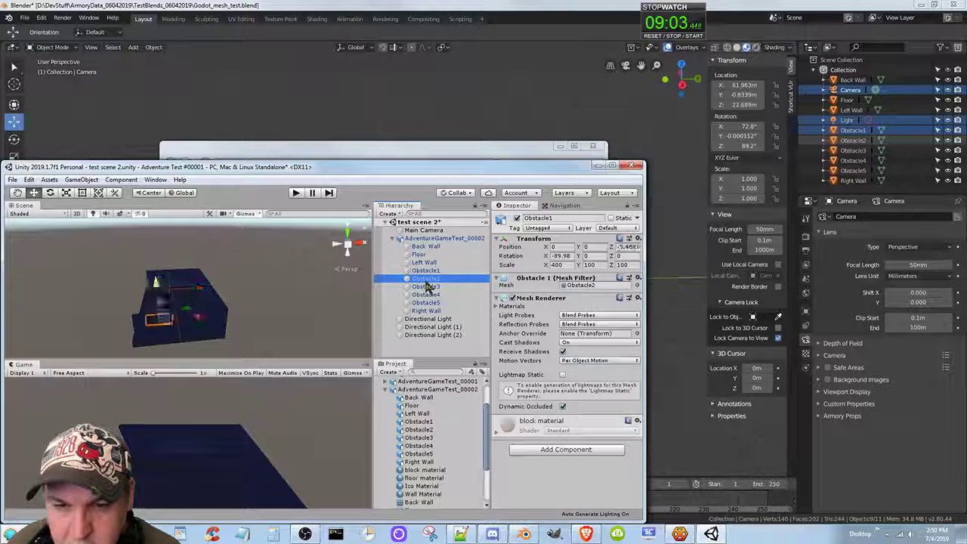
{"action": "left_click", "coordinate": [428, 287]}
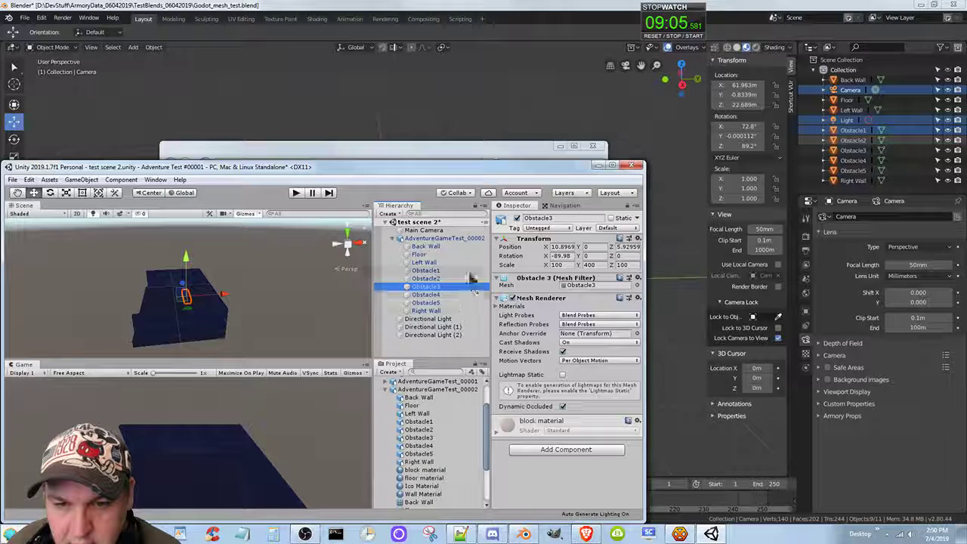
{"action": "left_click", "coordinate": [444, 239]}
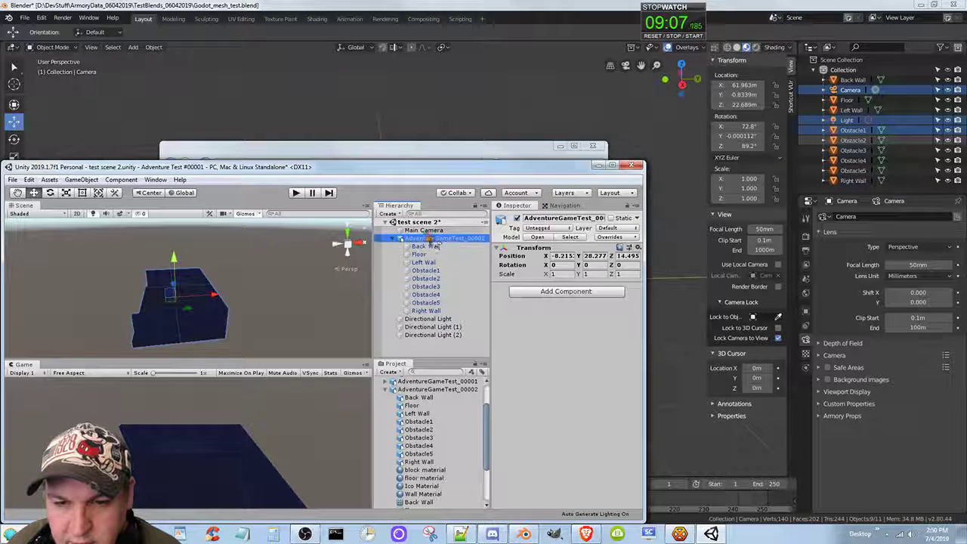
{"action": "left_click", "coordinate": [426, 231]}
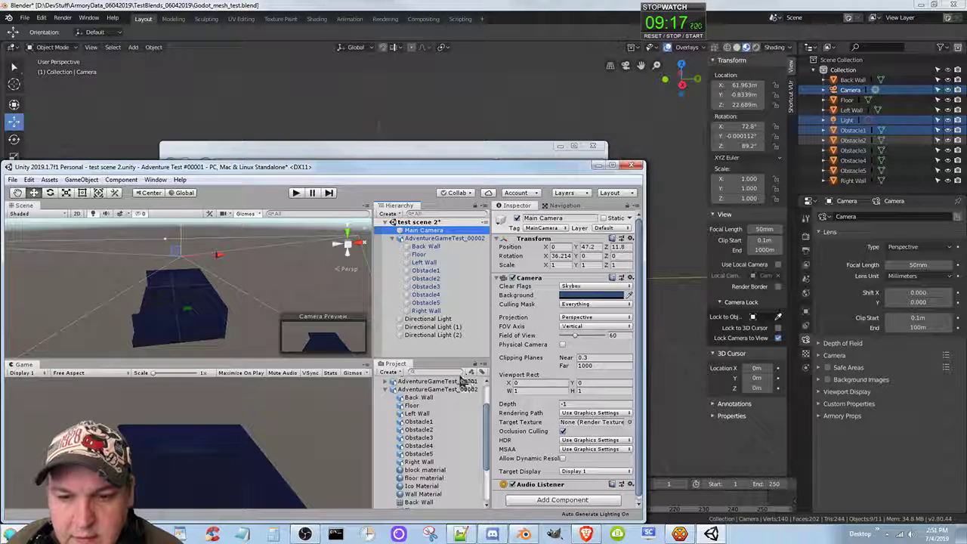
- Collapse the AdventureGameTest_00002 model in the scene and set its Y rotation to -90
{"action": "left_click", "coordinate": [392, 239]}
{"action": "left_click", "coordinate": [452, 239]}
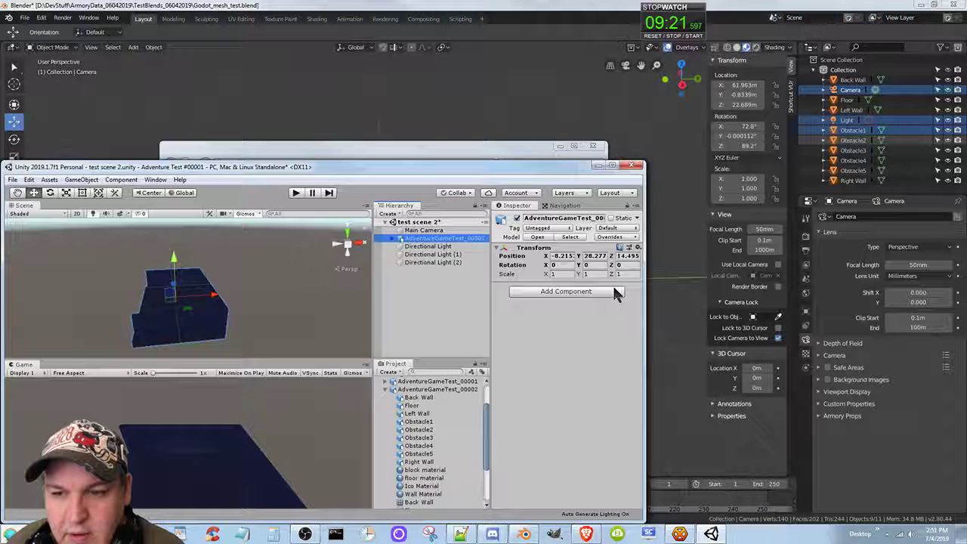
{"action": "left_click", "coordinate": [596, 266]}
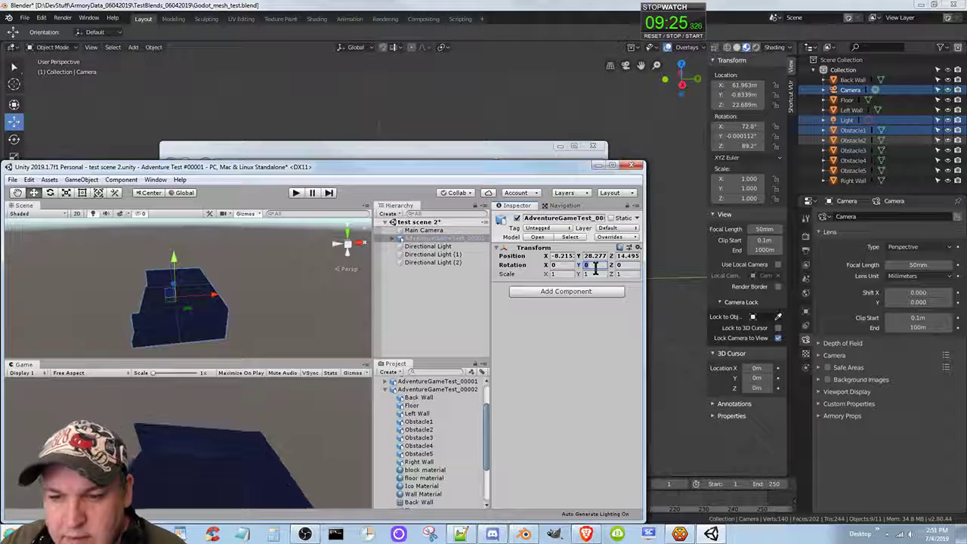
{"action": "type", "text": "90"}
{"action": "key", "text": "BackSpace"}
{"action": "key", "text": "BackSpace"}
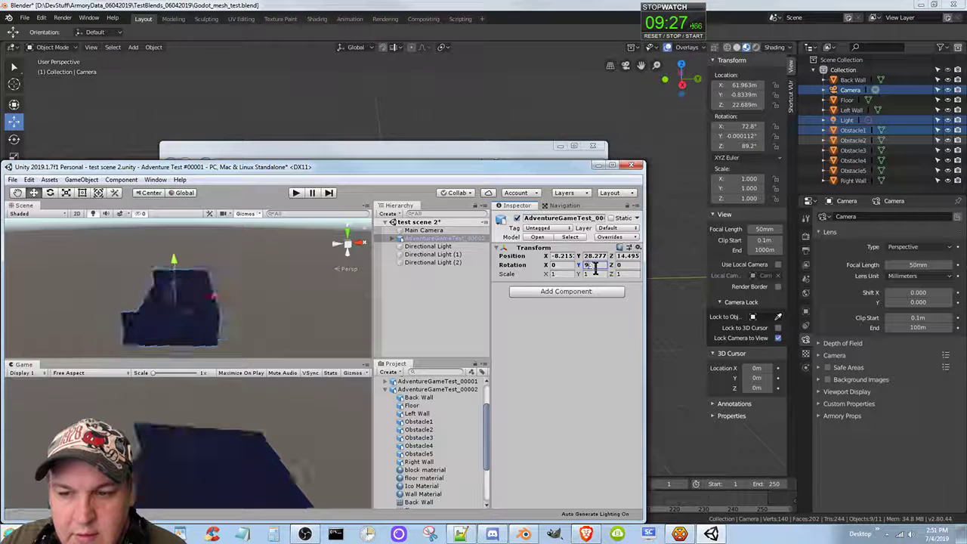
{"action": "type", "text": "90"}
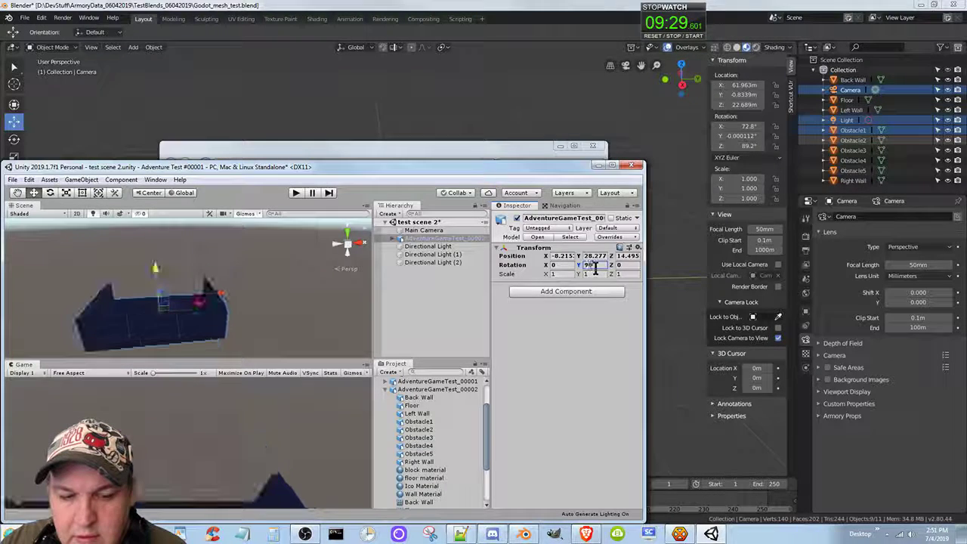
{"action": "key", "text": "BackSpace"}
{"action": "key", "text": "BackSpace"}
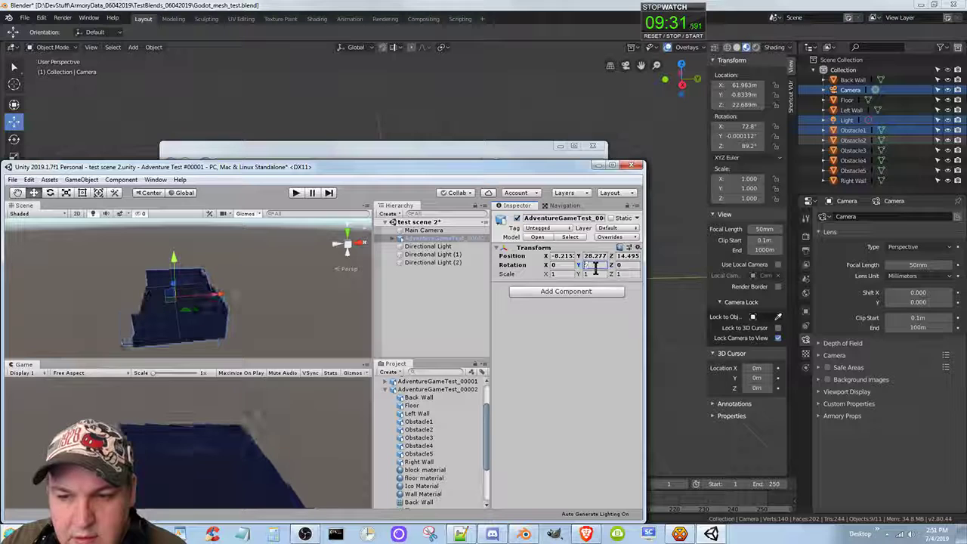
{"action": "type", "text": "-90"}
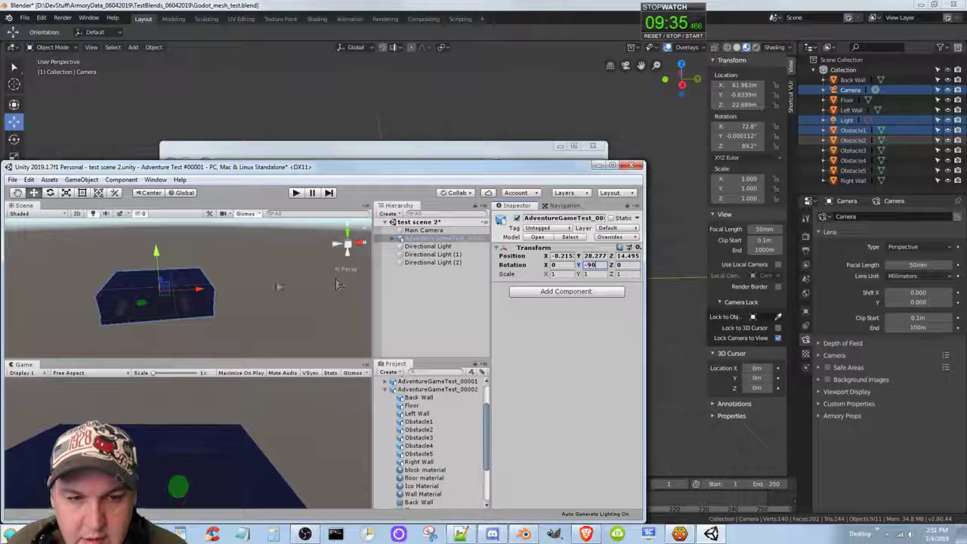
- Shift the Main Camera sideways to an X position of about -7.6, centring it on the rotated room
{"action": "left_click", "coordinate": [425, 231]}
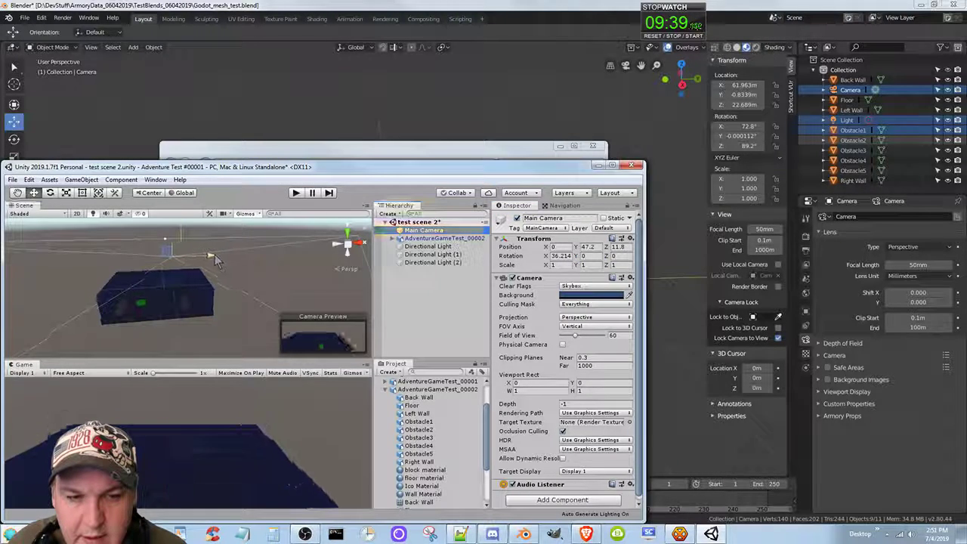
{"action": "left_click_drag", "start_coordinate": [215, 254], "coordinate": [201, 256]}
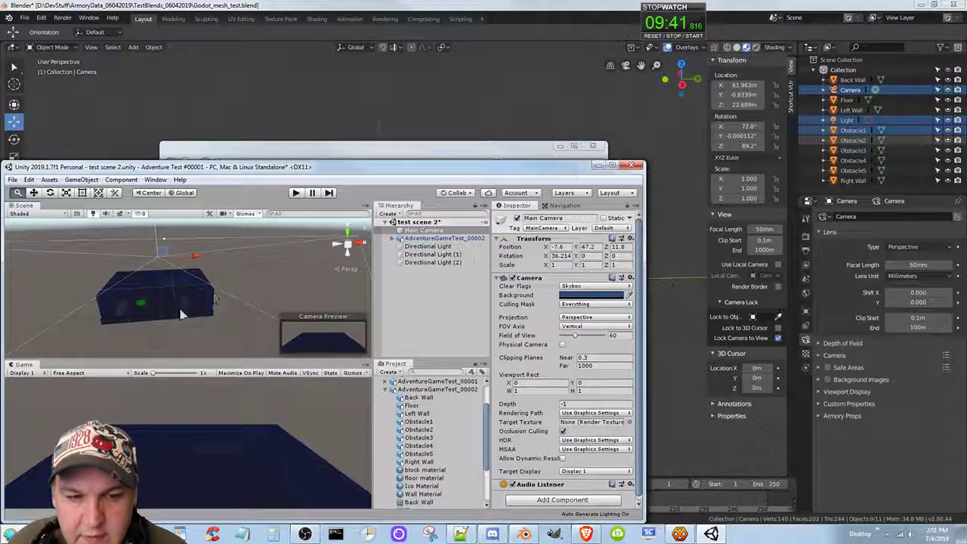
- Examine the rotated room and the Main Camera's view cone from the sides and the far end in the scene view
{"action": "mouse_move", "coordinate": [181, 313]}
{"action": "middle_mouse_down"}
{"action": "mouse_move", "coordinate": [267, 313]}
{"action": "mouse_move", "coordinate": [184, 305]}
{"action": "middle_mouse_up"}
{"action": "right_click_drag", "start_coordinate": [183, 305], "coordinate": [350, 293]}
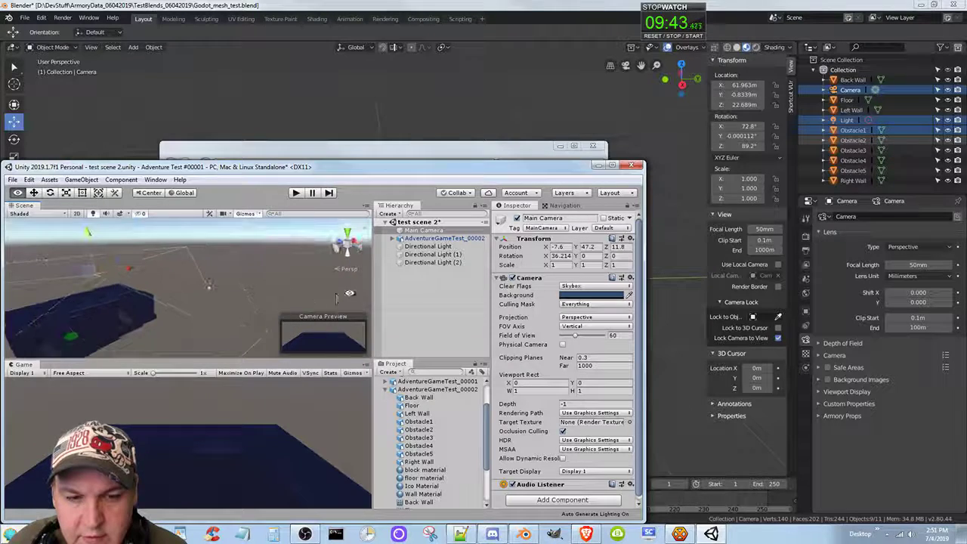
{"action": "middle_click_drag", "start_coordinate": [143, 309], "coordinate": [246, 301]}
{"action": "right_click_drag", "start_coordinate": [237, 300], "coordinate": [301, 311]}
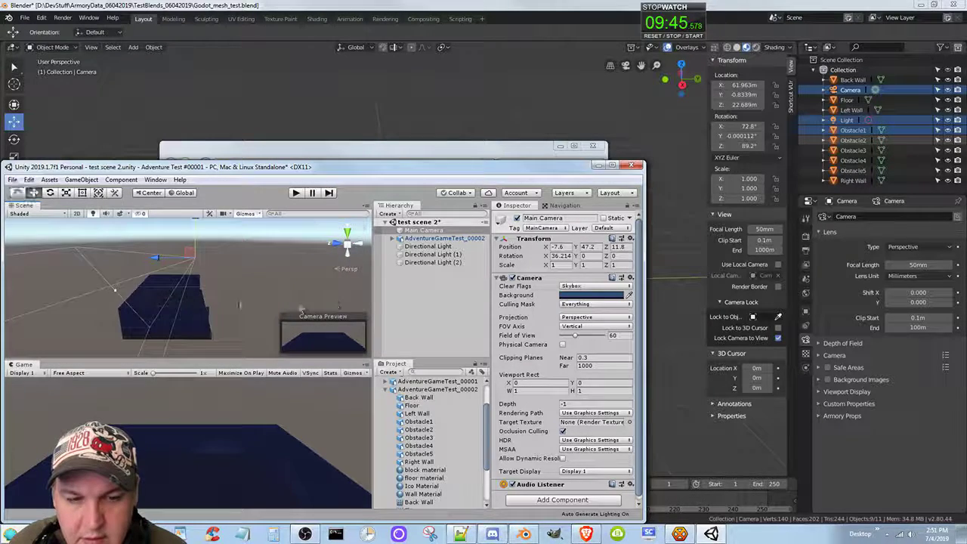
{"action": "middle_click_drag", "start_coordinate": [126, 304], "coordinate": [246, 311]}
{"action": "right_click_drag", "start_coordinate": [219, 309], "coordinate": [331, 311]}
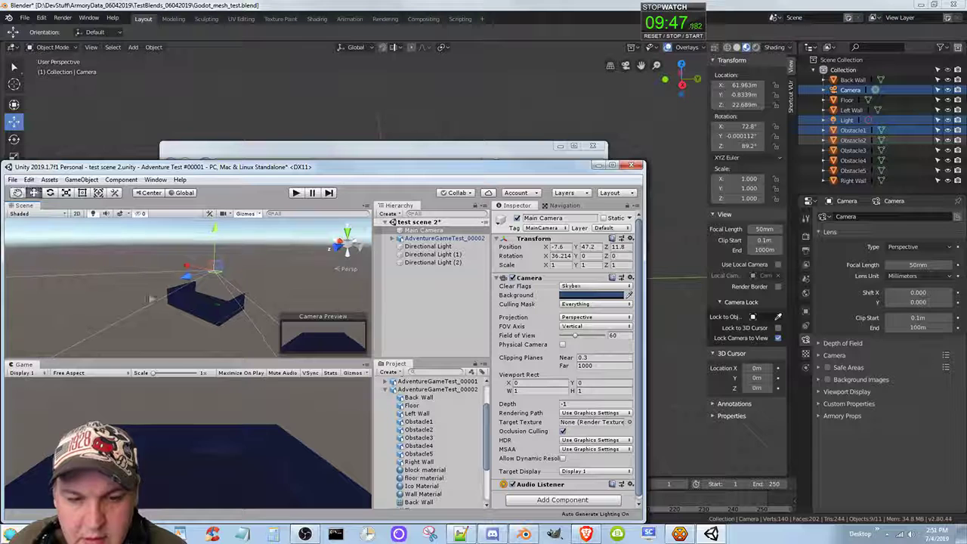
{"action": "middle_click_drag", "start_coordinate": [151, 300], "coordinate": [250, 304]}
{"action": "mouse_move", "coordinate": [250, 304]}
{"action": "right_mouse_down"}
{"action": "mouse_move", "coordinate": [293, 309]}
{"action": "mouse_move", "coordinate": [264, 295]}
{"action": "right_mouse_up"}
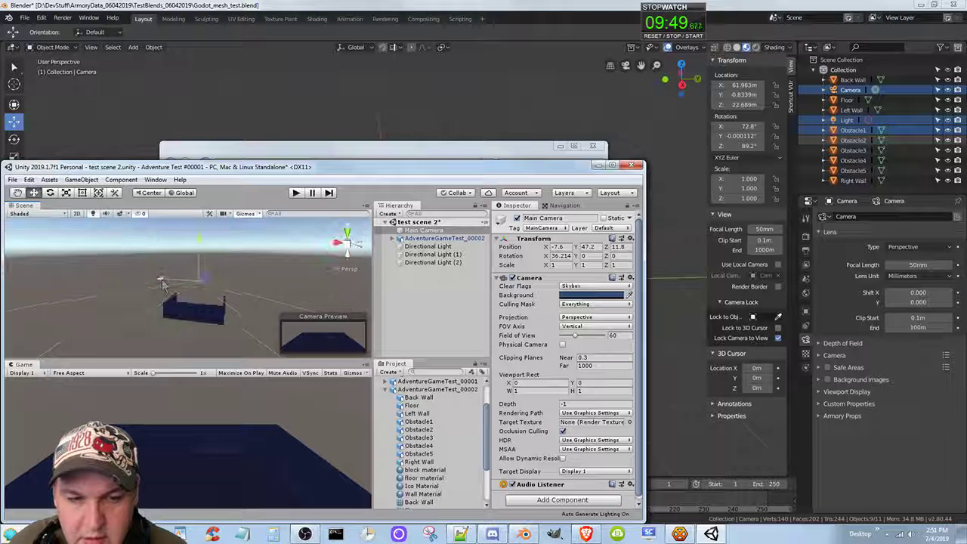
{"action": "middle_click_drag", "start_coordinate": [148, 289], "coordinate": [213, 302]}
{"action": "right_click_drag", "start_coordinate": [213, 302], "coordinate": [251, 301]}
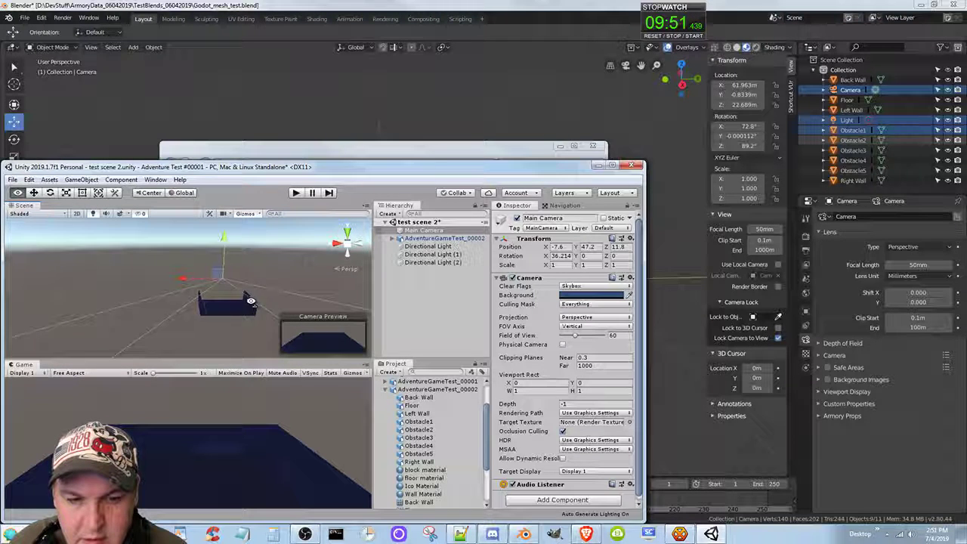
{"action": "middle_click_drag", "start_coordinate": [247, 302], "coordinate": [197, 300]}
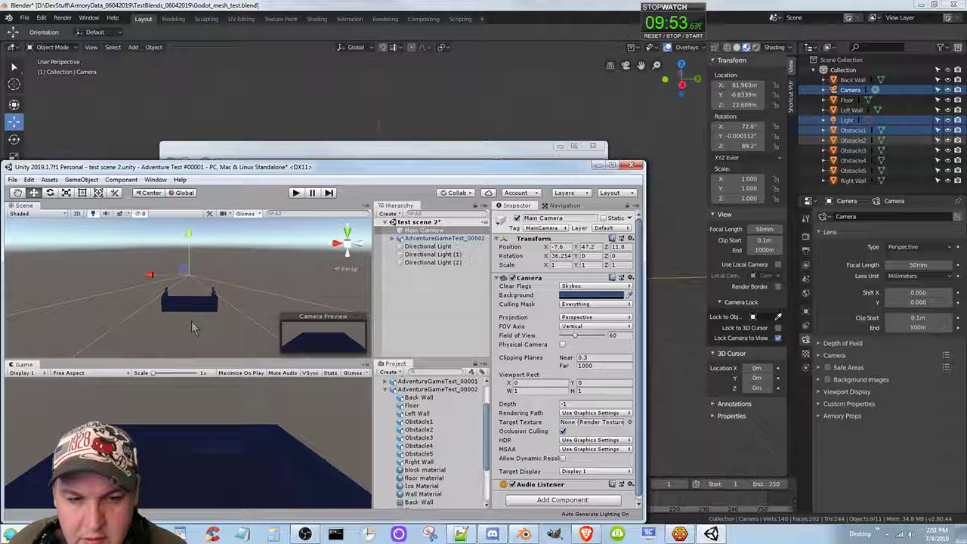
{"action": "scroll", "coordinate": [186, 328], "scroll_direction": "up", "scroll_amount": 2}
{"action": "scroll", "coordinate": [185, 325], "scroll_direction": "up", "scroll_amount": 6}
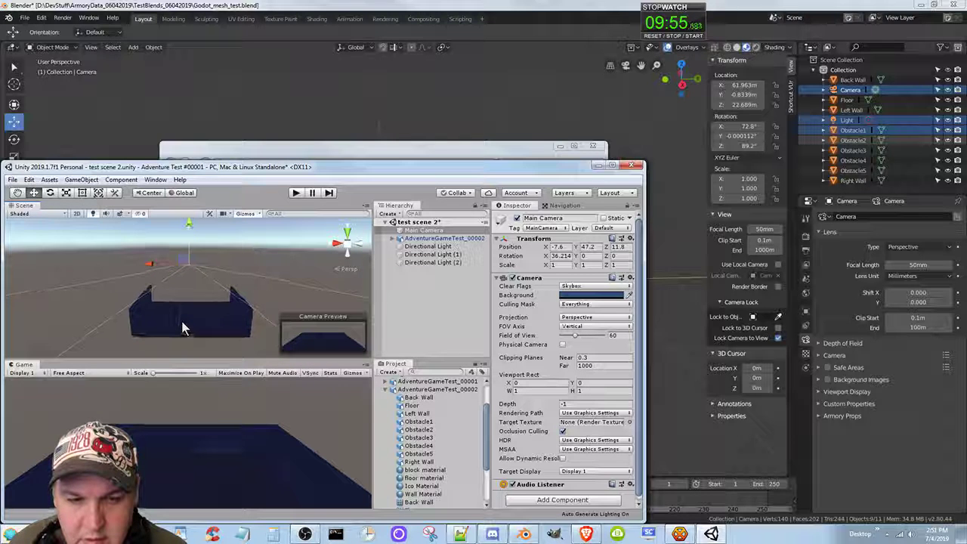
{"action": "scroll", "coordinate": [173, 324], "scroll_direction": "up", "scroll_amount": 6}
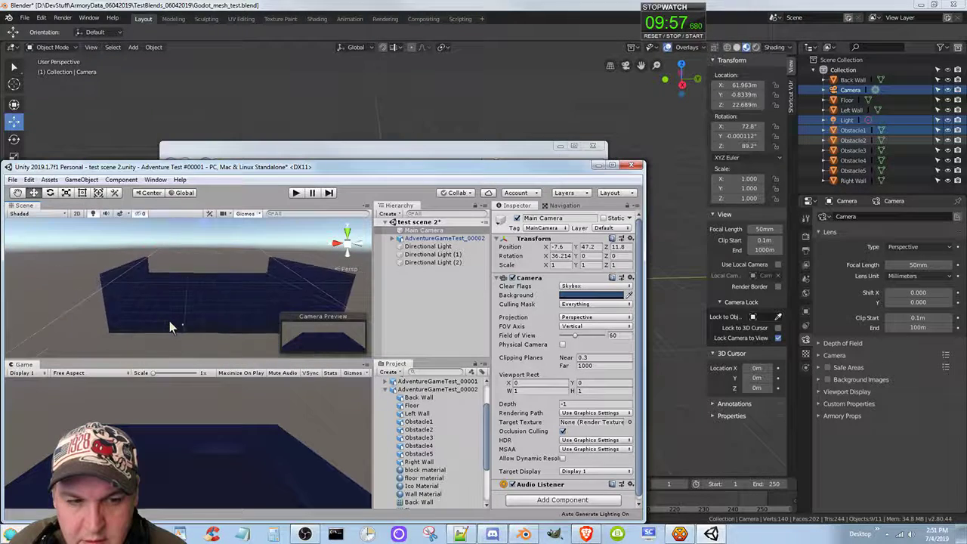
{"action": "scroll", "coordinate": [168, 323], "scroll_direction": "down", "scroll_amount": 3}
{"action": "scroll", "coordinate": [202, 281], "scroll_direction": "down", "scroll_amount": 2}
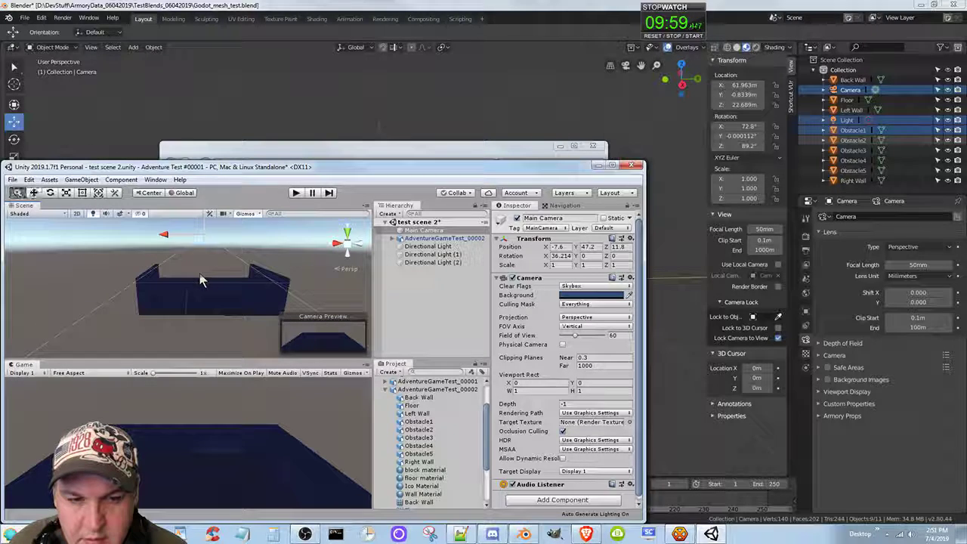
- Examine the remaining sides of the room, ending with a close view looking in the same direction as the Main Camera
{"action": "middle_click_drag", "start_coordinate": [203, 280], "coordinate": [114, 292]}
{"action": "right_click_drag", "start_coordinate": [108, 295], "coordinate": [42, 287]}
{"action": "middle_click_drag", "start_coordinate": [180, 303], "coordinate": [88, 297]}
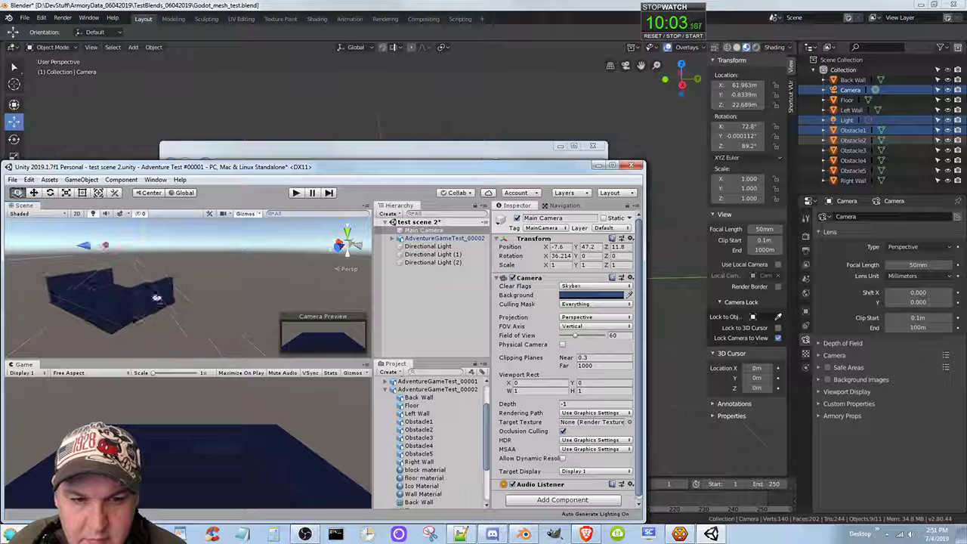
{"action": "right_click_drag", "start_coordinate": [156, 296], "coordinate": [46, 295]}
{"action": "middle_click_drag", "start_coordinate": [220, 306], "coordinate": [82, 291]}
{"action": "right_click_drag", "start_coordinate": [192, 285], "coordinate": [90, 302]}
{"action": "middle_click_drag", "start_coordinate": [217, 300], "coordinate": [80, 307]}
{"action": "right_click_drag", "start_coordinate": [180, 300], "coordinate": [54, 298]}
{"action": "middle_click_drag", "start_coordinate": [200, 295], "coordinate": [94, 289]}
{"action": "right_click_drag", "start_coordinate": [198, 287], "coordinate": [121, 285]}
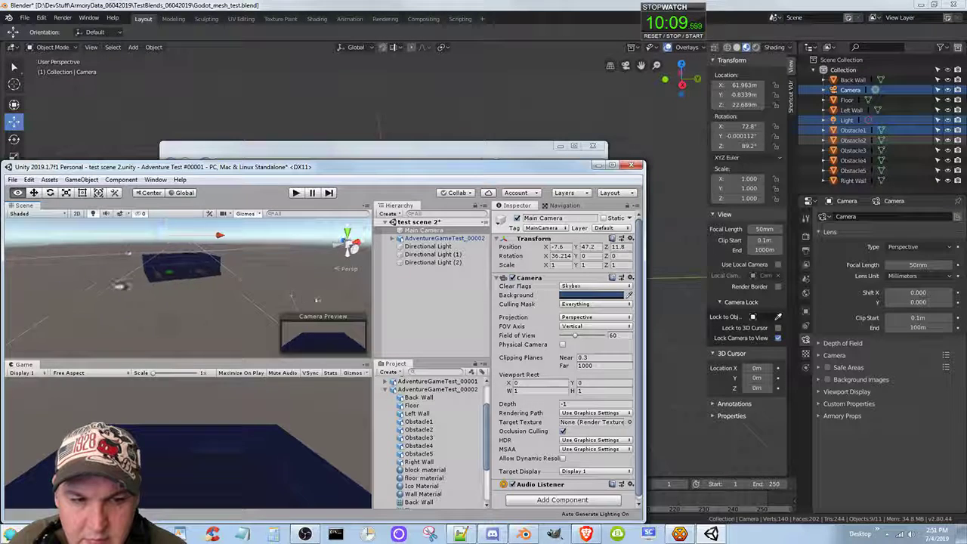
{"action": "middle_click_drag", "start_coordinate": [218, 293], "coordinate": [111, 292]}
{"action": "right_click_drag", "start_coordinate": [187, 290], "coordinate": [105, 278]}
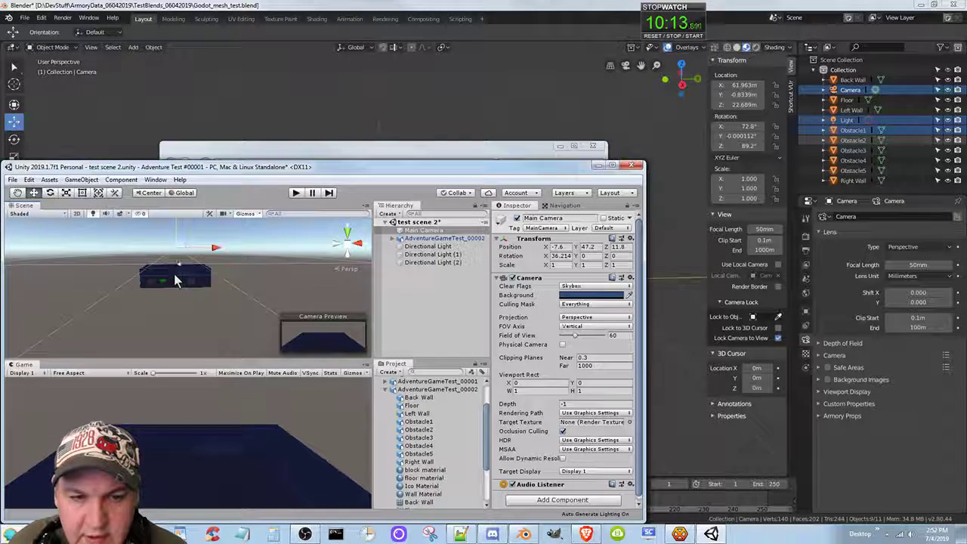
{"action": "middle_click_drag", "start_coordinate": [174, 274], "coordinate": [232, 294]}
{"action": "right_click_drag", "start_coordinate": [233, 295], "coordinate": [221, 292]}
{"action": "scroll", "coordinate": [222, 313], "scroll_direction": "up", "scroll_amount": 3}
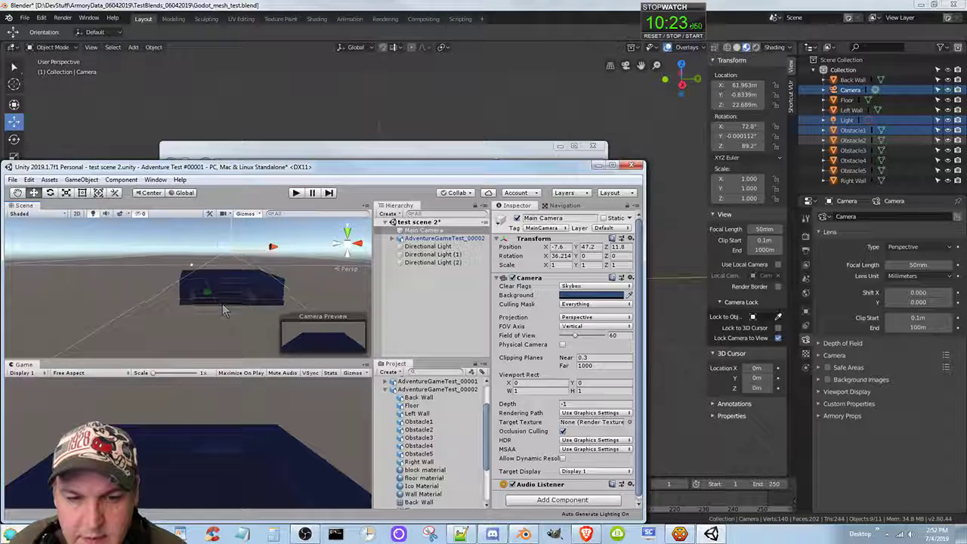
{"action": "scroll", "coordinate": [218, 307], "scroll_direction": "up", "scroll_amount": 3}
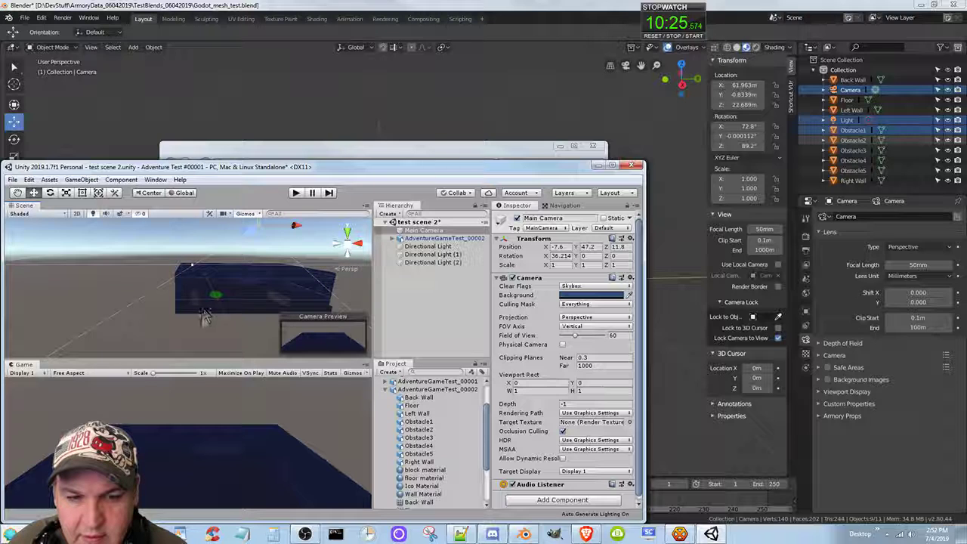
{"action": "scroll", "coordinate": [204, 314], "scroll_direction": "up", "scroll_amount": 3}
{"action": "middle_click_drag", "start_coordinate": [303, 298], "coordinate": [90, 298]}
{"action": "middle_click_drag", "start_coordinate": [271, 293], "coordinate": [150, 299]}
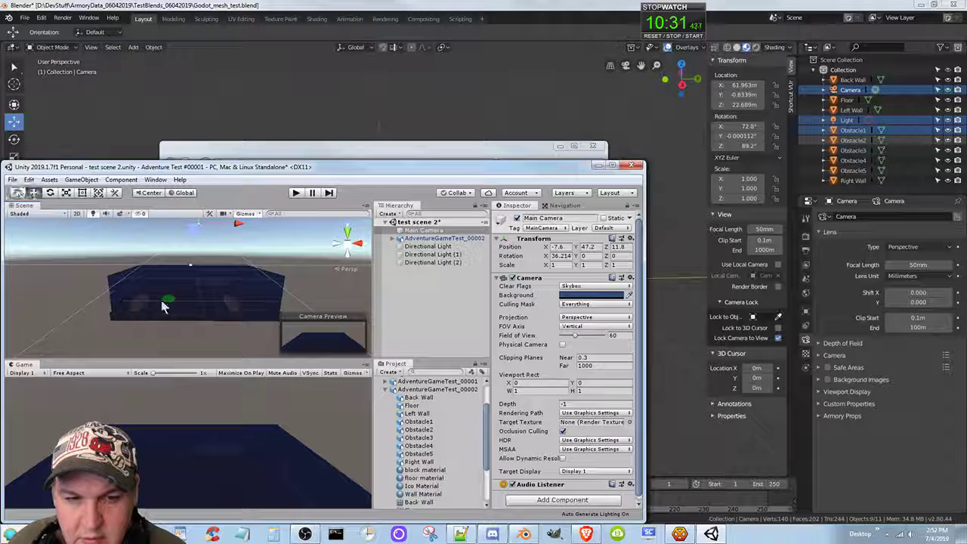
{"action": "right_click_drag", "start_coordinate": [163, 306], "coordinate": [190, 306]}
{"action": "scroll", "coordinate": [196, 303], "scroll_direction": "up", "scroll_amount": 4}
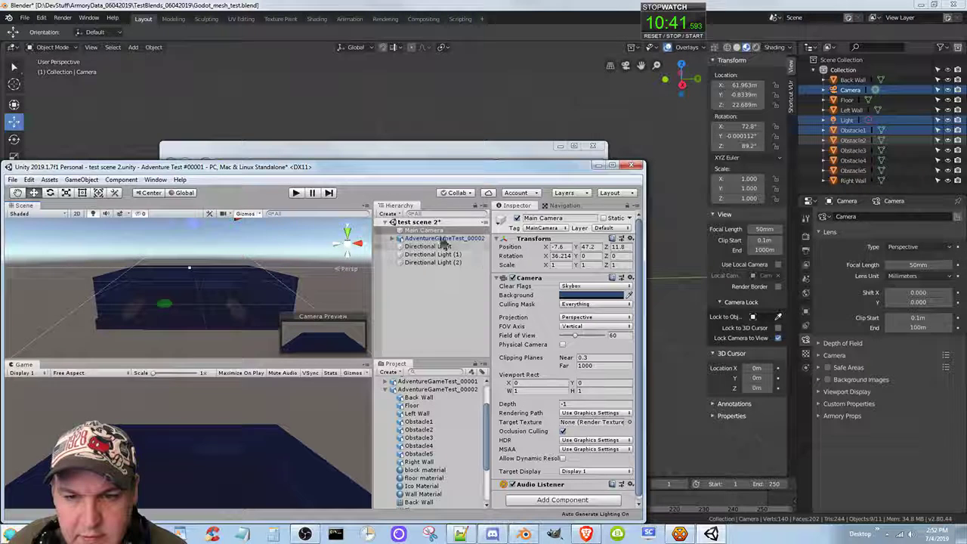
- Reposition the Main Camera to about Y 42.33 and Z -1.33 so that it frames the room with its obstacles
{"action": "left_click", "coordinate": [425, 230]}
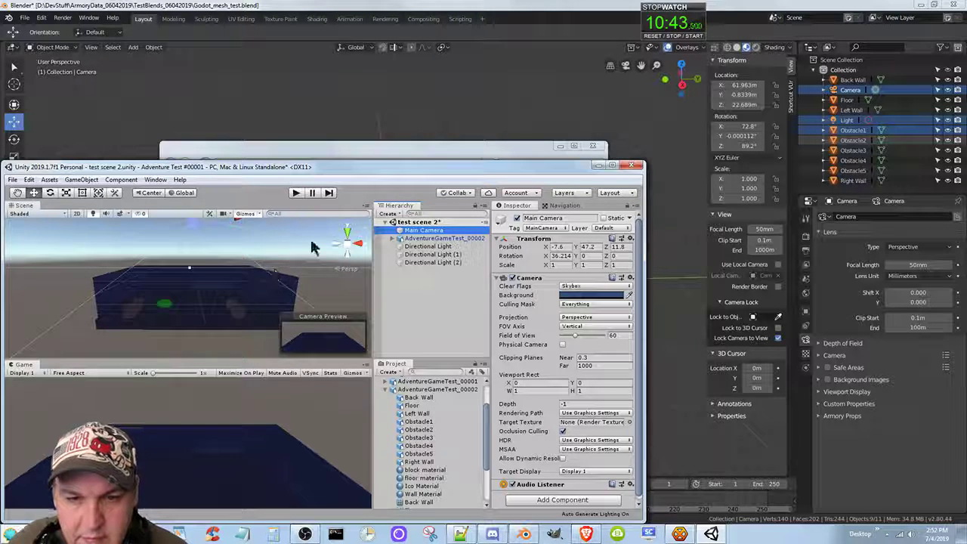
{"action": "right_click_drag", "start_coordinate": [294, 244], "coordinate": [287, 331], "text": "alt"}
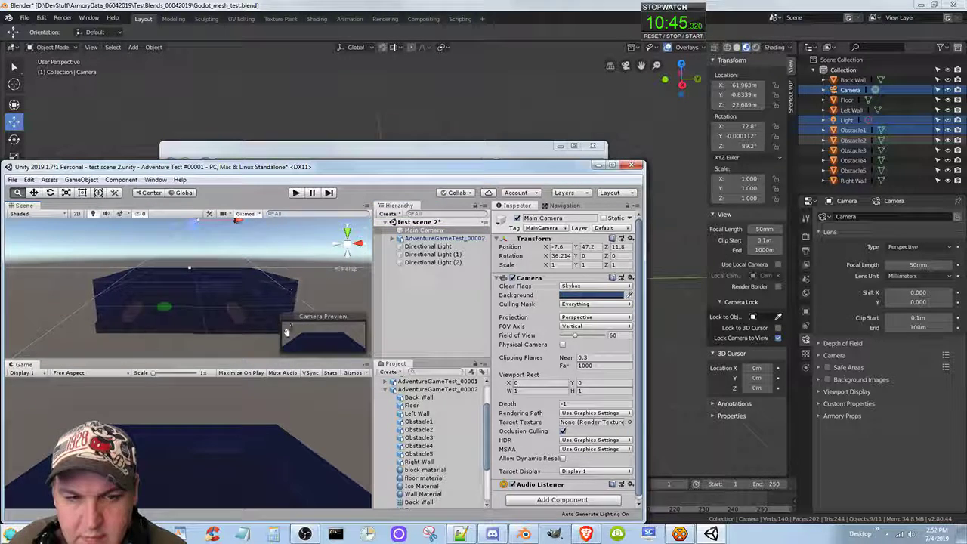
{"action": "middle_click_drag", "start_coordinate": [287, 331], "coordinate": [283, 367]}
{"action": "middle_click_drag", "start_coordinate": [266, 261], "coordinate": [258, 342]}
{"action": "mouse_move", "coordinate": [257, 238]}
{"action": "middle_mouse_down"}
{"action": "mouse_move", "coordinate": [250, 312]}
{"action": "mouse_move", "coordinate": [249, 248]}
{"action": "mouse_move", "coordinate": [242, 302]}
{"action": "middle_mouse_up"}
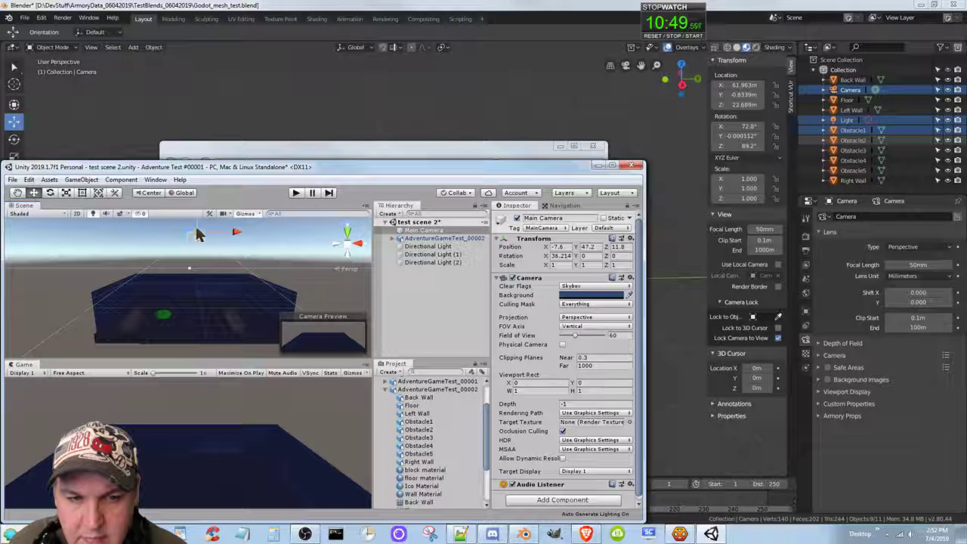
{"action": "middle_click_drag", "start_coordinate": [293, 244], "coordinate": [266, 325]}
{"action": "mouse_move", "coordinate": [259, 240]}
{"action": "middle_mouse_down"}
{"action": "mouse_move", "coordinate": [254, 324]}
{"action": "mouse_move", "coordinate": [253, 290]}
{"action": "mouse_move", "coordinate": [252, 311]}
{"action": "middle_mouse_up"}
{"action": "mouse_move", "coordinate": [250, 243]}
{"action": "middle_mouse_down"}
{"action": "mouse_move", "coordinate": [246, 313]}
{"action": "mouse_move", "coordinate": [244, 267]}
{"action": "middle_mouse_up"}
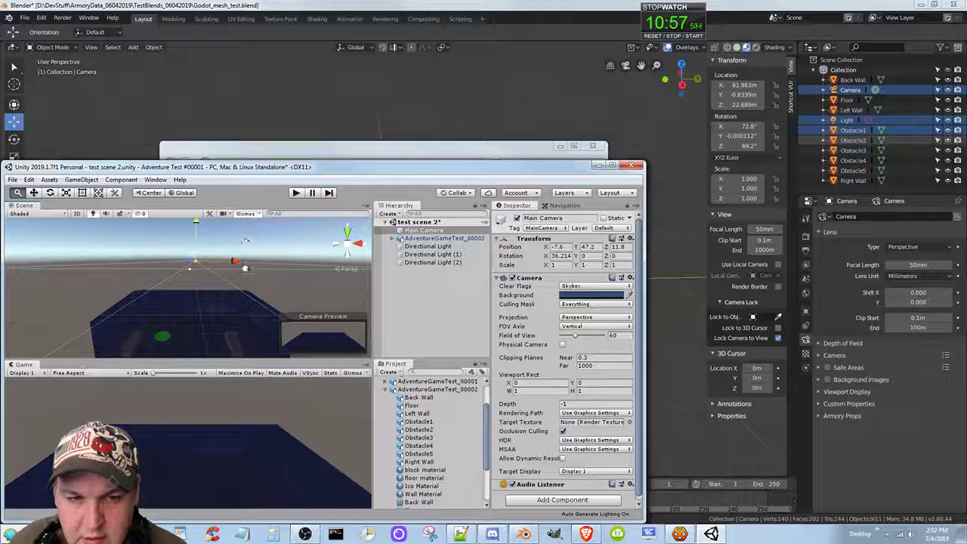
{"action": "right_click_drag", "start_coordinate": [247, 248], "coordinate": [247, 269], "text": "alt"}
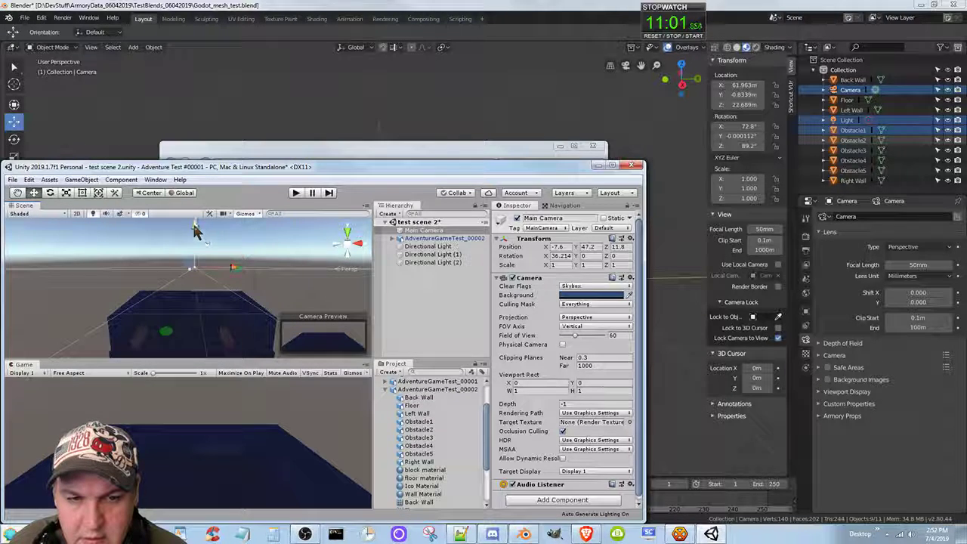
{"action": "left_click_drag", "start_coordinate": [198, 235], "coordinate": [203, 290]}
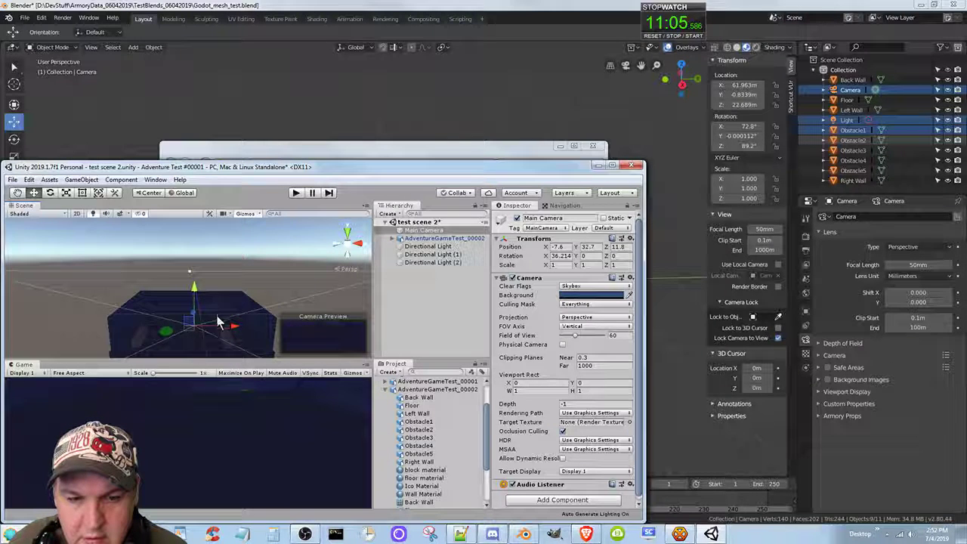
{"action": "left_click_drag", "start_coordinate": [201, 328], "coordinate": [335, 303], "text": "alt"}
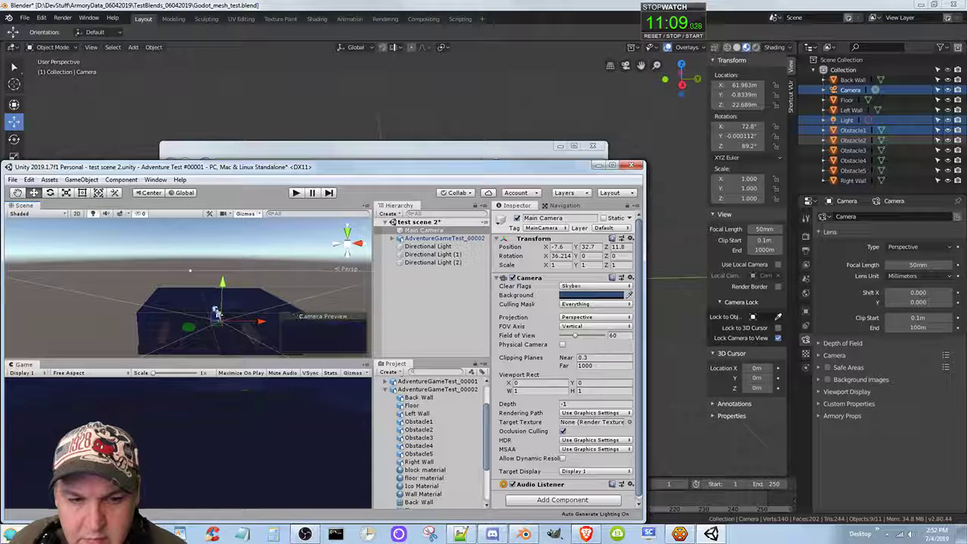
{"action": "left_click_drag", "start_coordinate": [216, 312], "coordinate": [248, 274]}
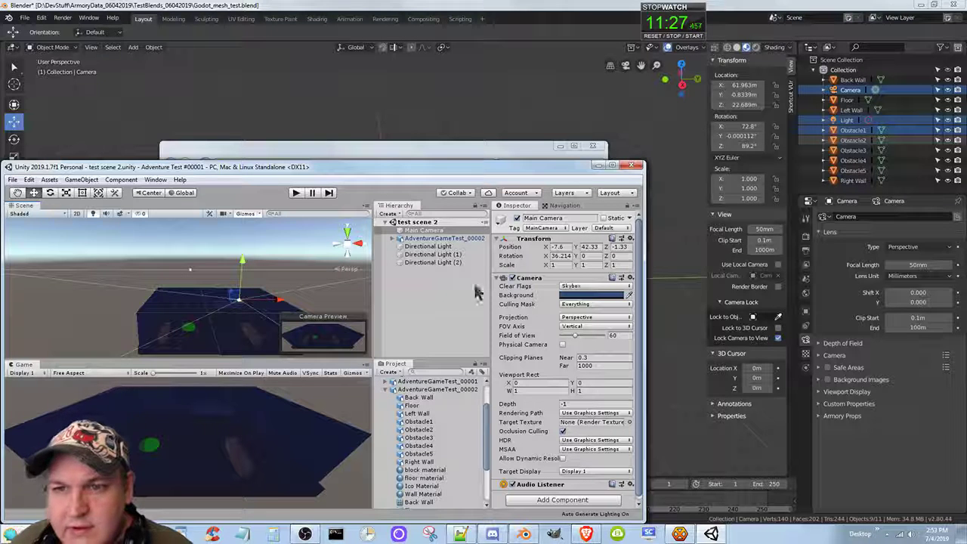
- Switch to Blender and clear the selection of the room objects
{"action": "left_click", "coordinate": [438, 6]}
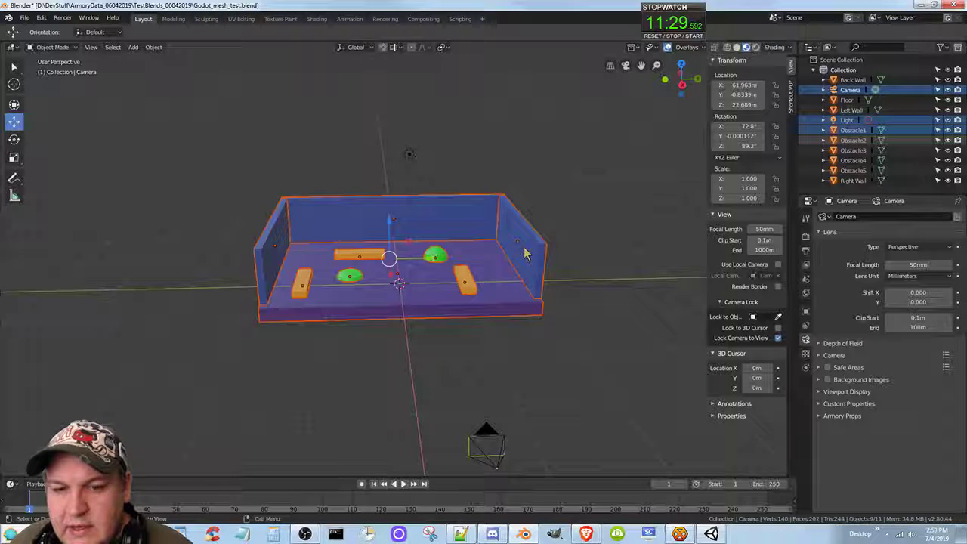
{"action": "mouse_move", "coordinate": [598, 217]}
{"action": "middle_mouse_down"}
{"action": "mouse_move", "coordinate": [586, 227]}
{"action": "mouse_move", "coordinate": [597, 218]}
{"action": "middle_mouse_up"}
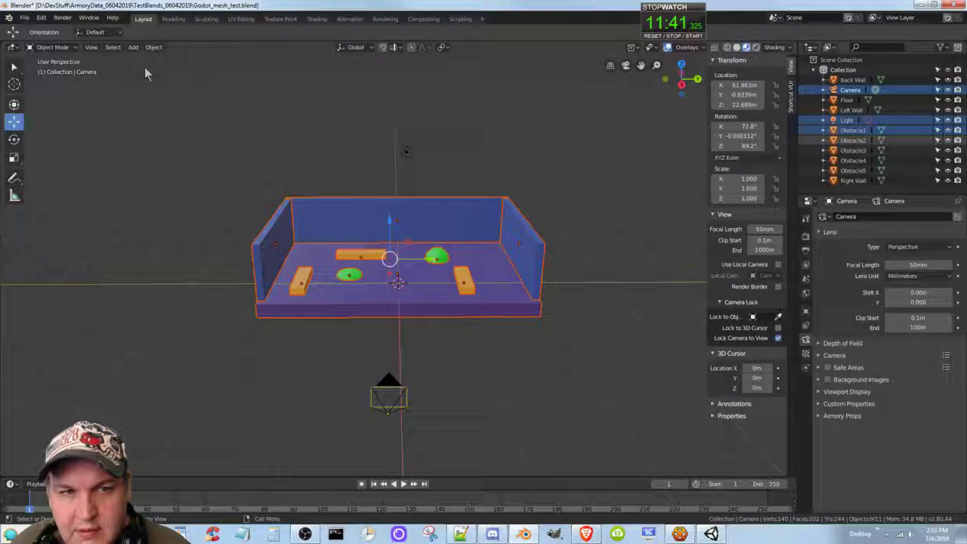
{"action": "left_click", "coordinate": [54, 47]}
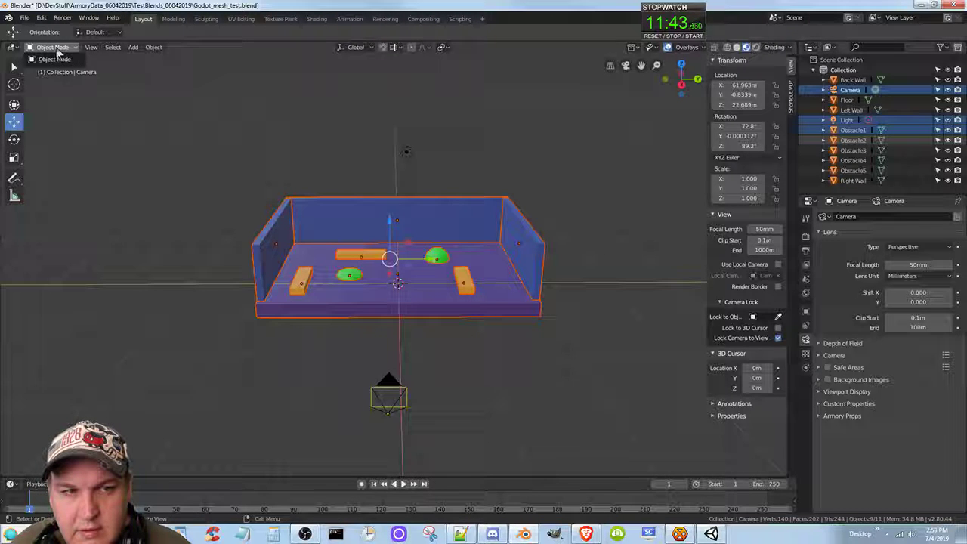
{"action": "left_click", "coordinate": [183, 115]}
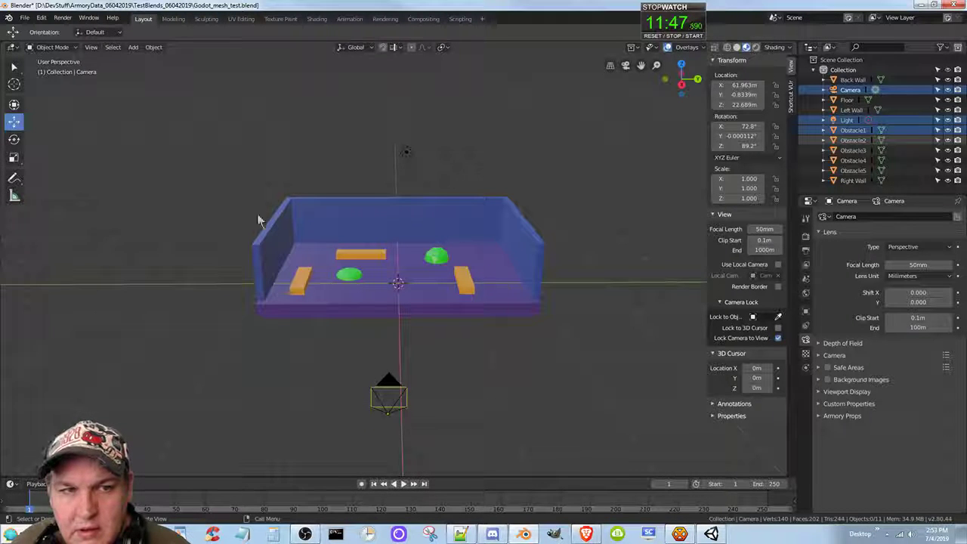
{"action": "middle_click_drag", "start_coordinate": [220, 189], "coordinate": [227, 214]}
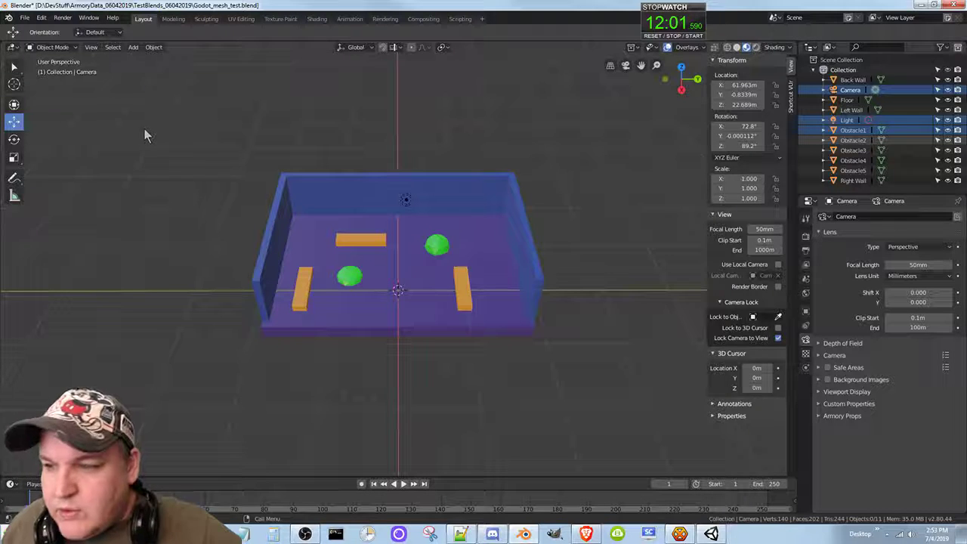
{"action": "left_click", "coordinate": [852, 71]}
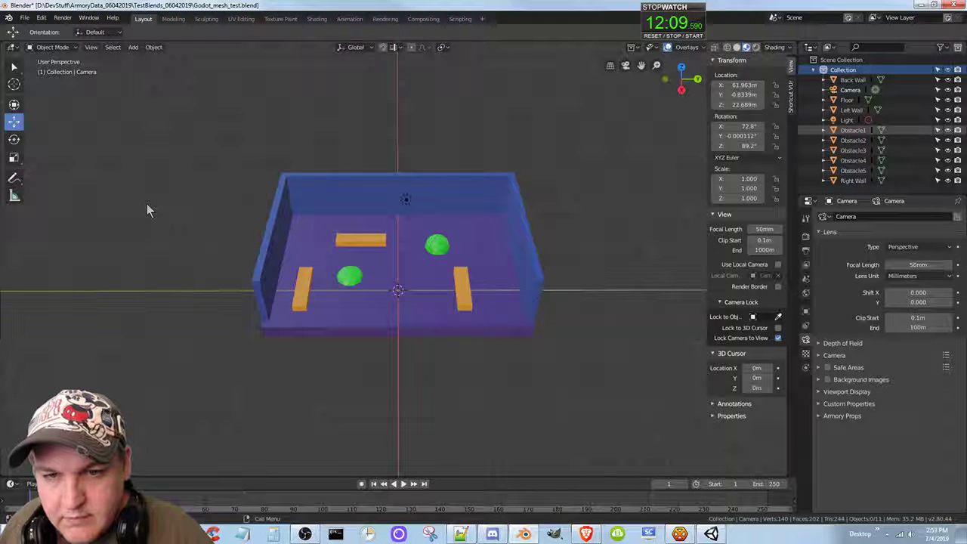
{"action": "left_click", "coordinate": [315, 195]}
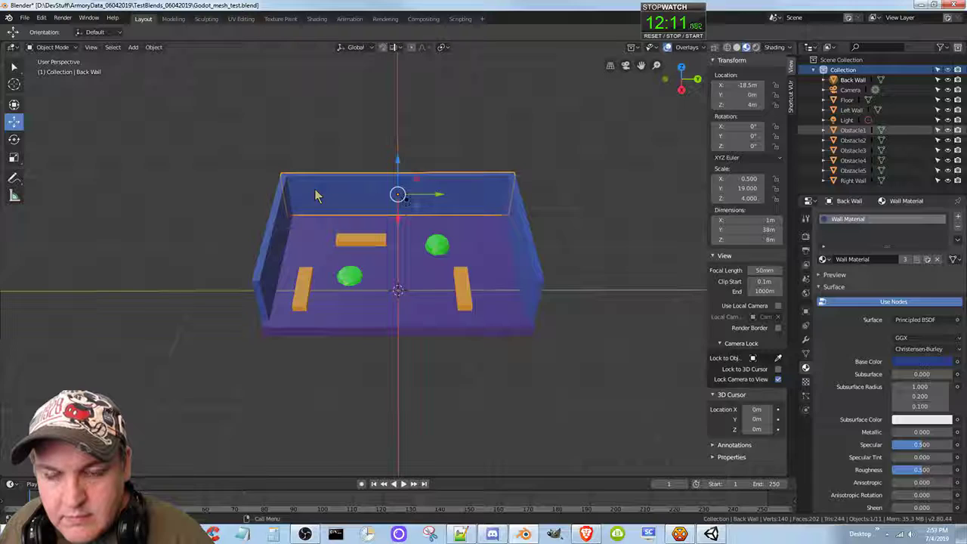
{"action": "key", "text": "Tab"}
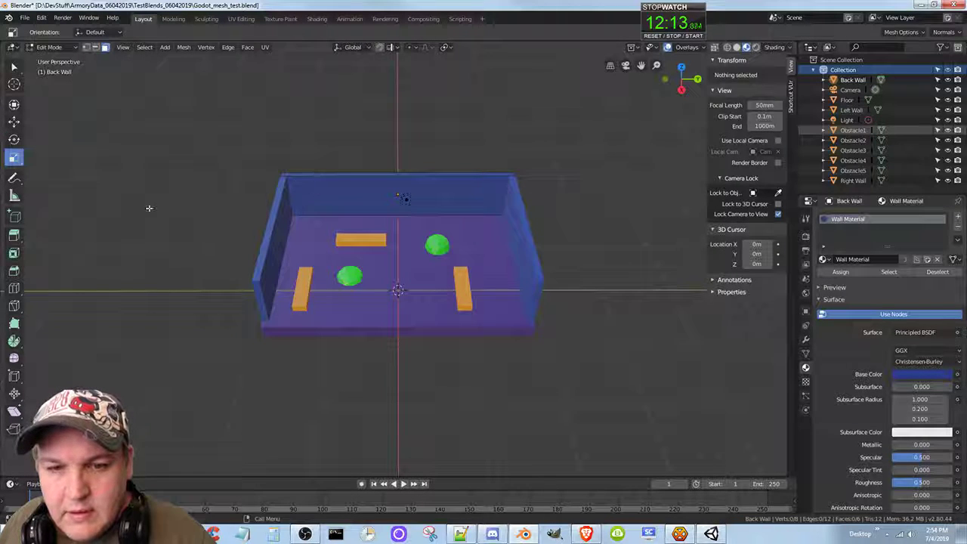
{"action": "mouse_move", "coordinate": [162, 205]}
{"action": "middle_mouse_down"}
{"action": "mouse_move", "coordinate": [159, 237]}
{"action": "mouse_move", "coordinate": [169, 153]}
{"action": "mouse_move", "coordinate": [171, 207]}
{"action": "mouse_move", "coordinate": [162, 211]}
{"action": "middle_mouse_up"}
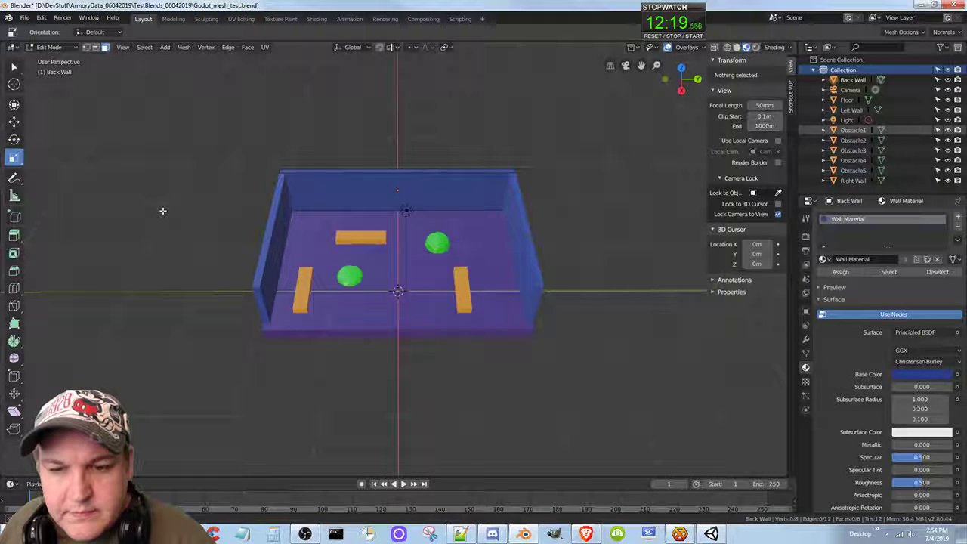
{"action": "left_click", "coordinate": [309, 161]}
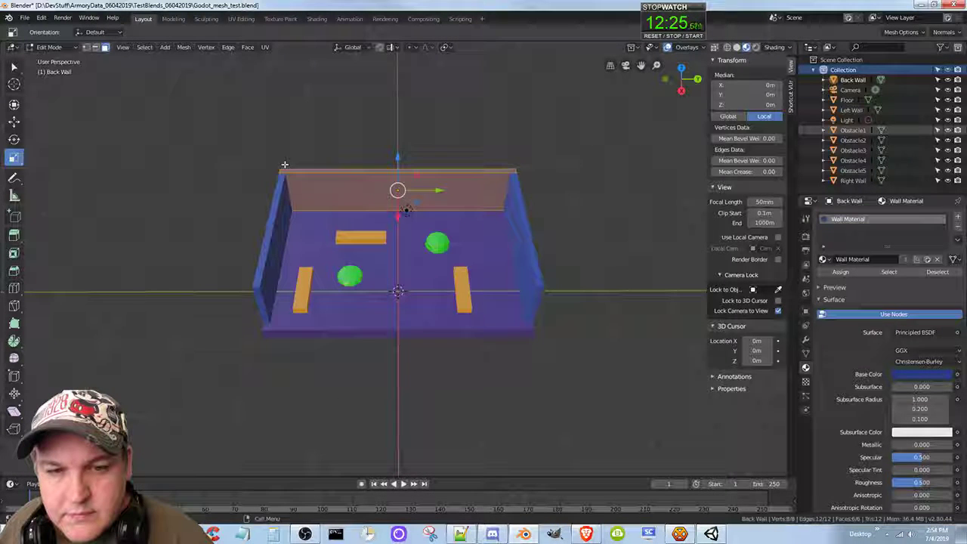
{"action": "left_click", "coordinate": [257, 217]}
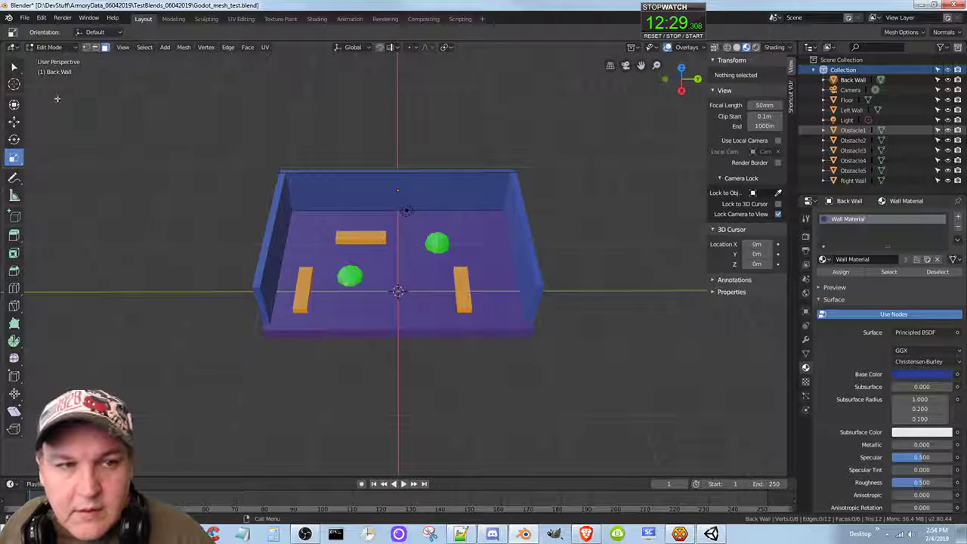
{"action": "key", "text": "Tab"}
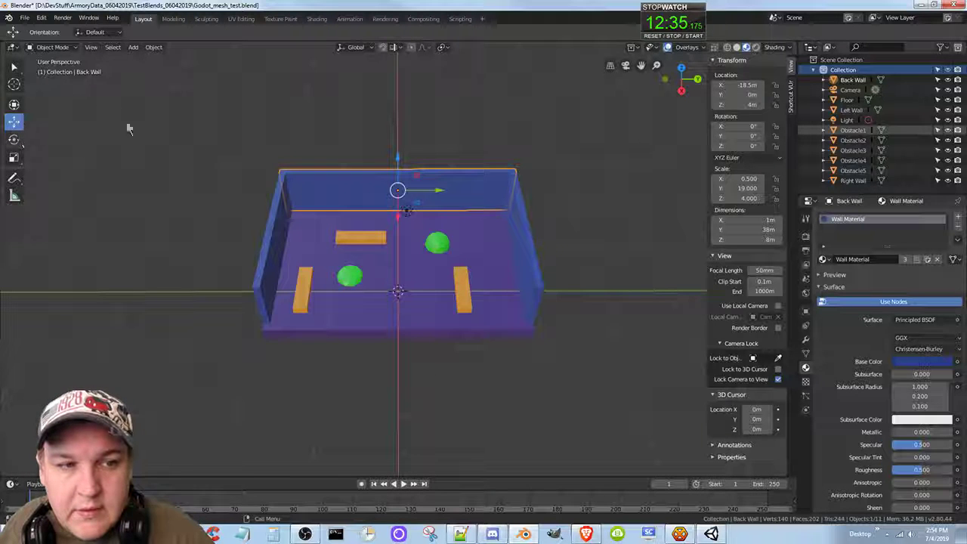
- Recalculate the normals to the outside on the meshes of all the room objects in Edit Mode and save the blend file
{"action": "key", "text": "a"}
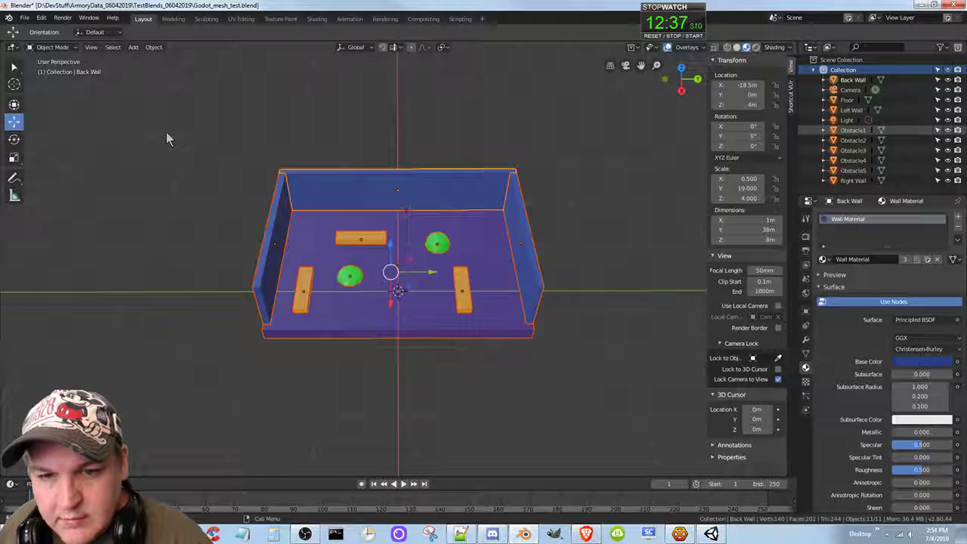
{"action": "key", "text": "Tab"}
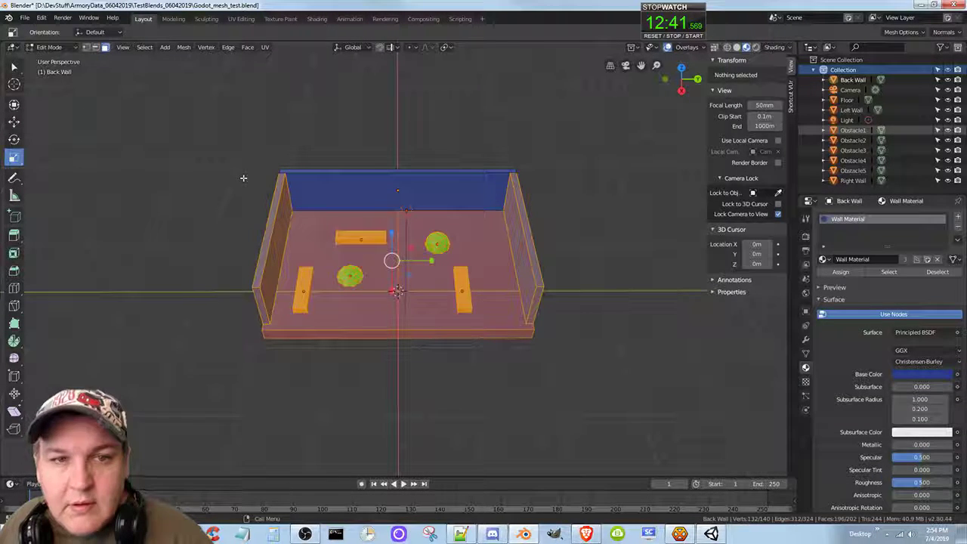
{"action": "left_click", "coordinate": [186, 47]}
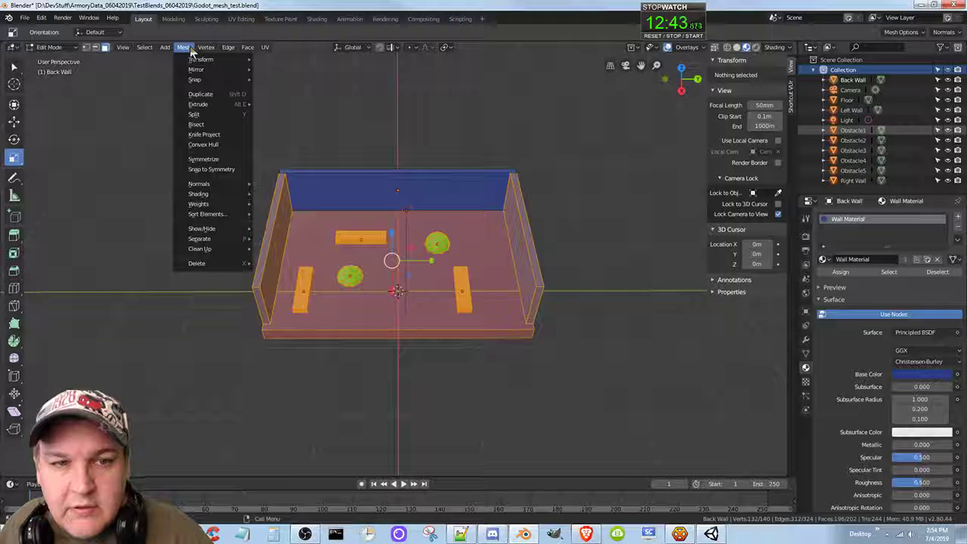
{"action": "mouse_move", "coordinate": [211, 185]}
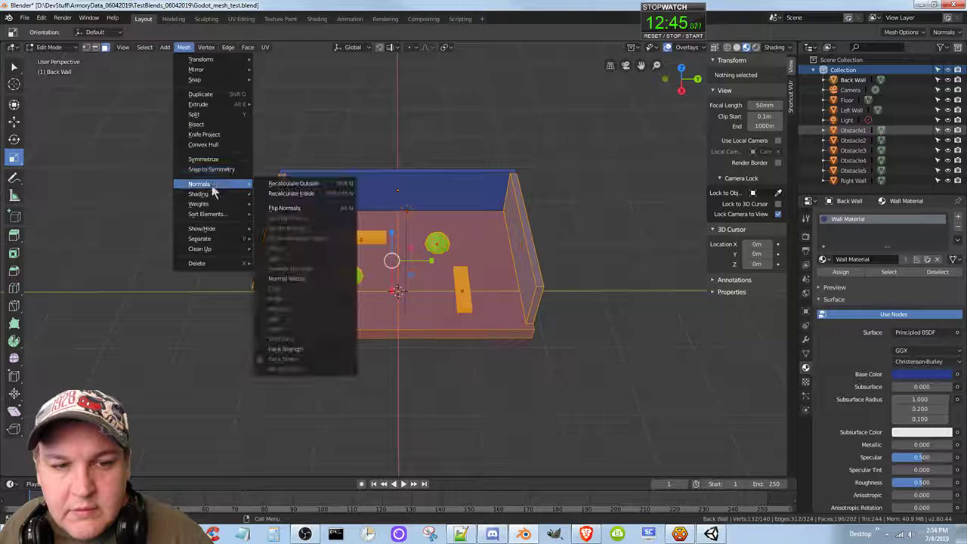
{"action": "left_click", "coordinate": [318, 184]}
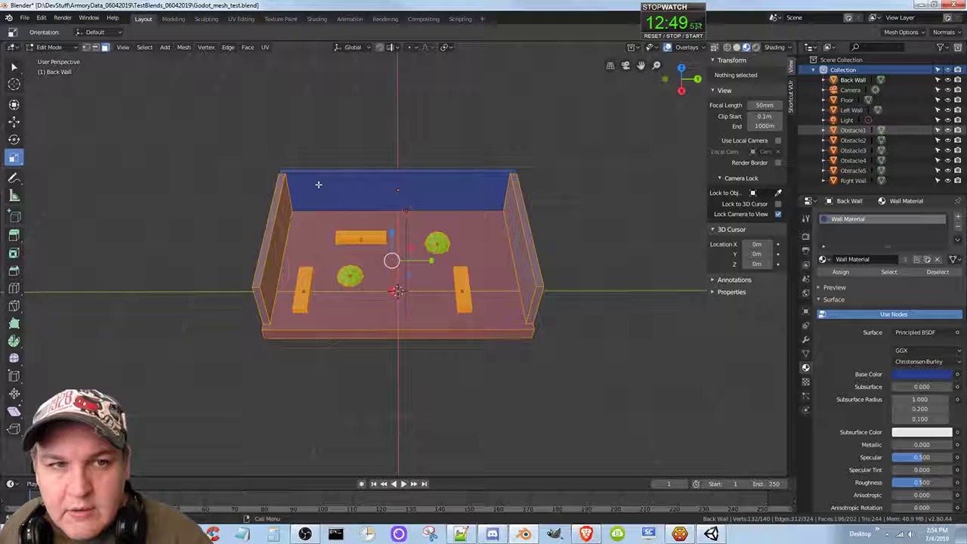
{"action": "key", "text": "ctrl+s"}
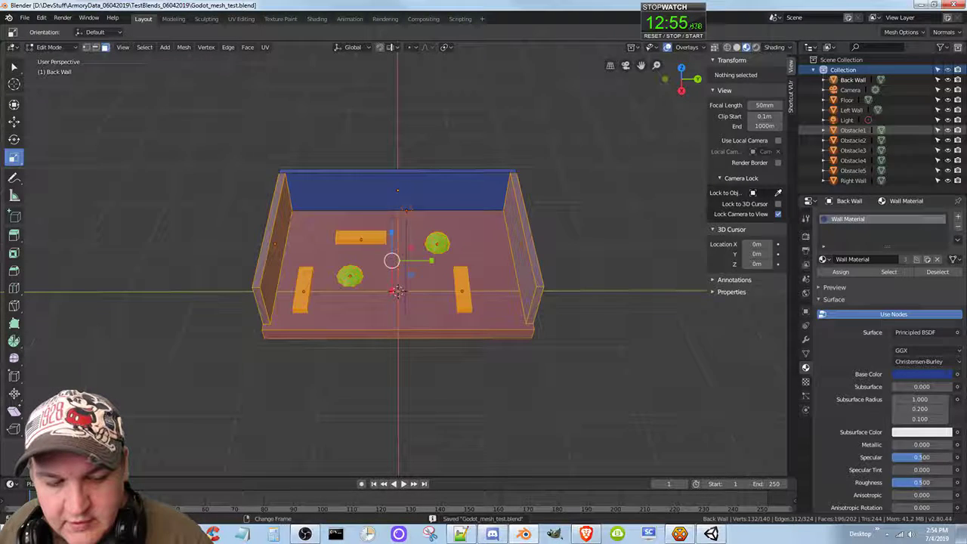
- Check the exported FBX files in the TestBlends folder, and return to Blender
{"action": "mouse_move", "coordinate": [273, 533]}
{"action": "left_click", "coordinate": [278, 489]}
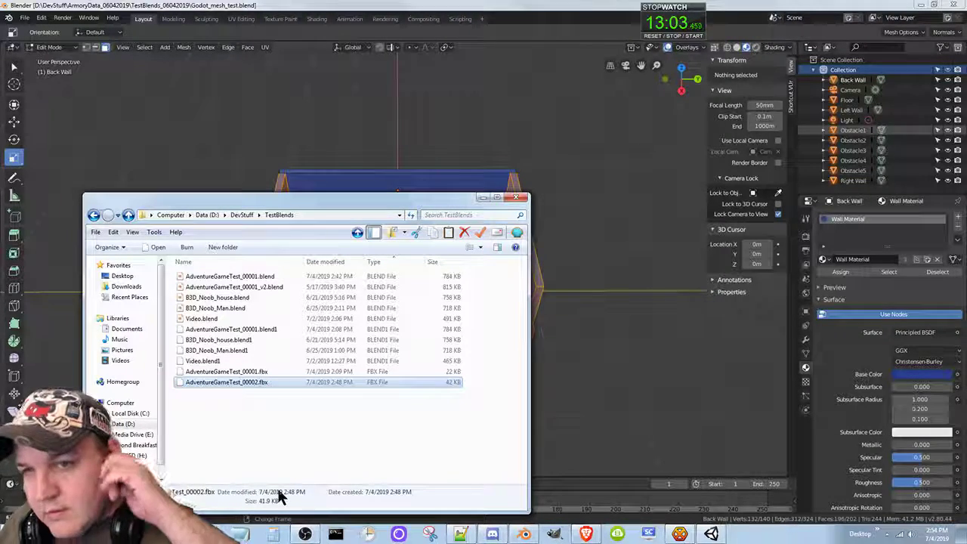
{"action": "left_click", "coordinate": [403, 6]}
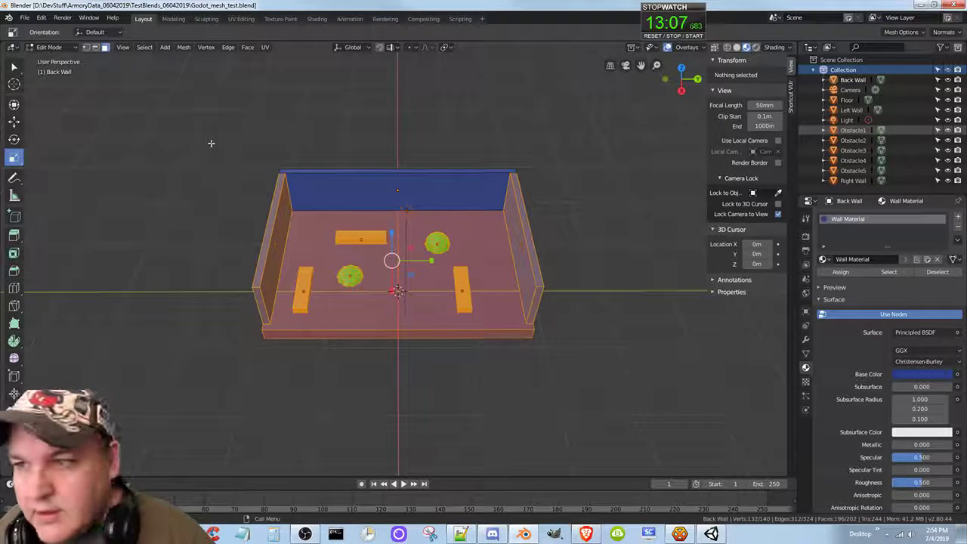
- Return to Object Mode and select all the room's objects, leaving out the Camera and the Light
{"action": "key", "text": "Tab"}
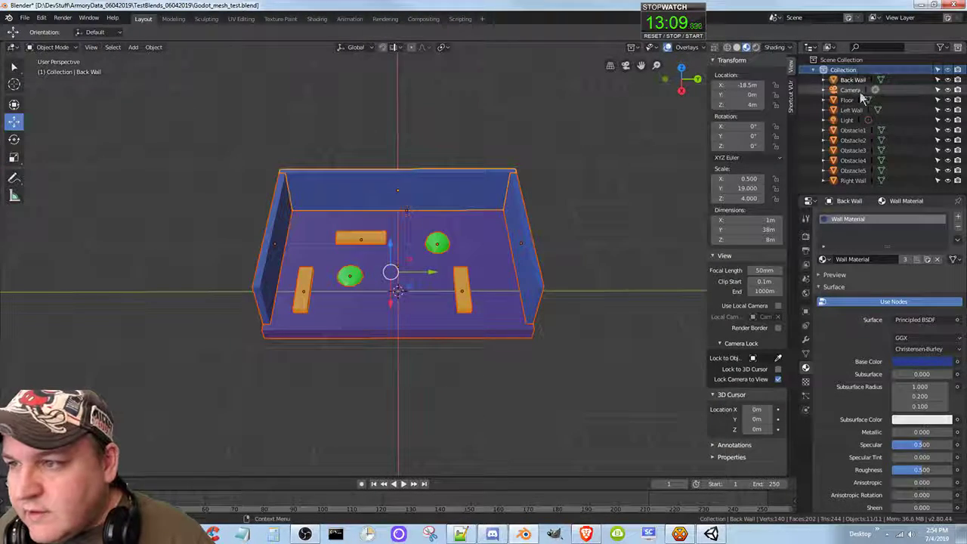
{"action": "double_click", "coordinate": [850, 90]}
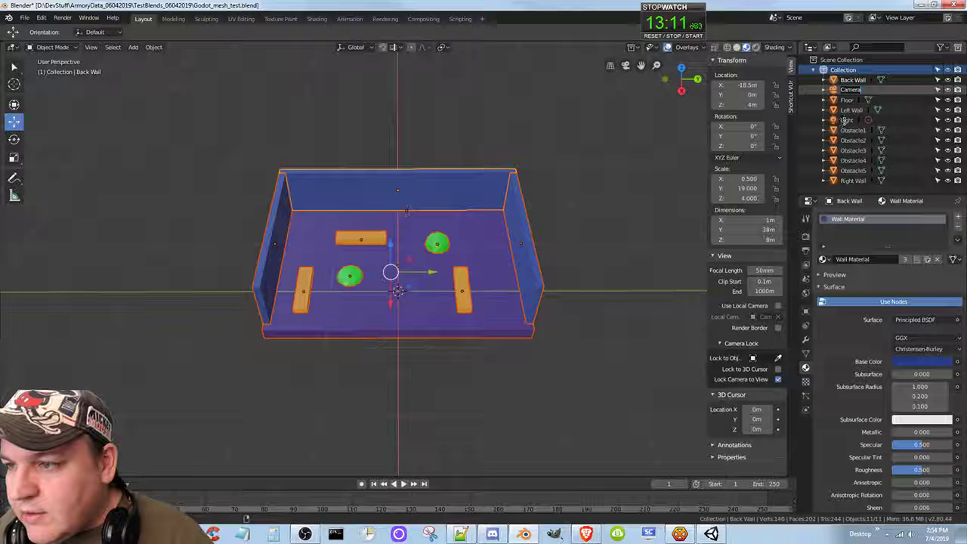
{"action": "left_click", "coordinate": [836, 88]}
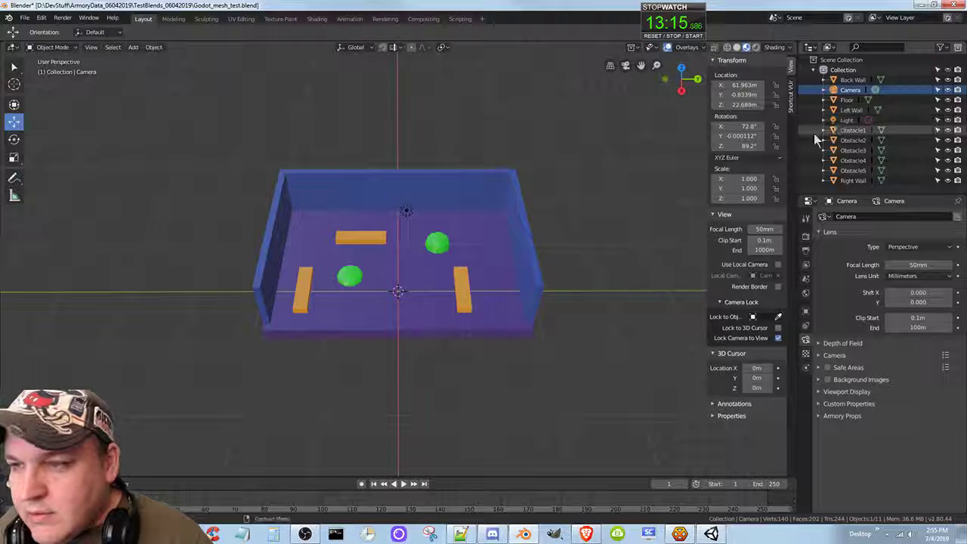
{"action": "key", "text": "a"}
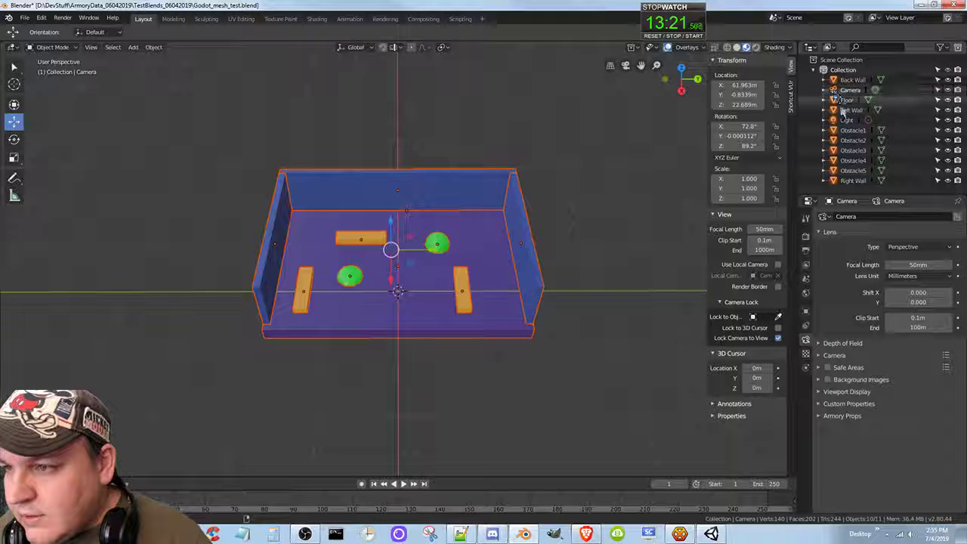
{"action": "left_click", "coordinate": [844, 120]}
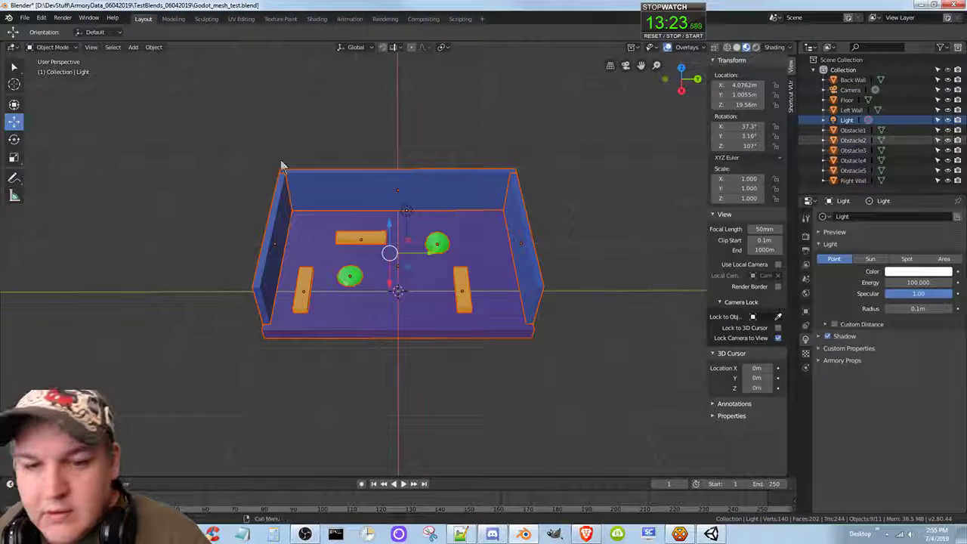
- Export the selected objects as FBX, overwriting AdventureGameTest_00002.fbx in the TestBlends folder, and save the blend file
{"action": "left_click", "coordinate": [24, 18]}
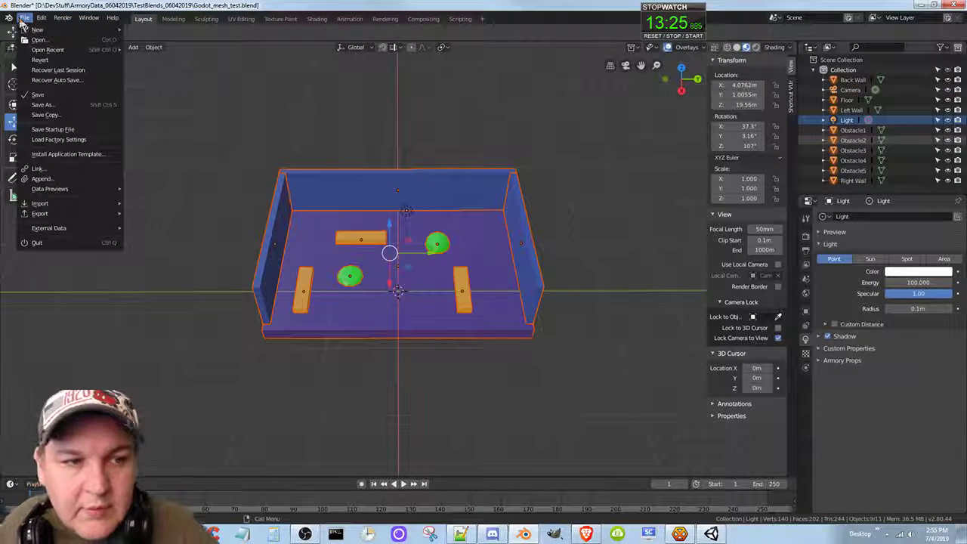
{"action": "mouse_move", "coordinate": [46, 213]}
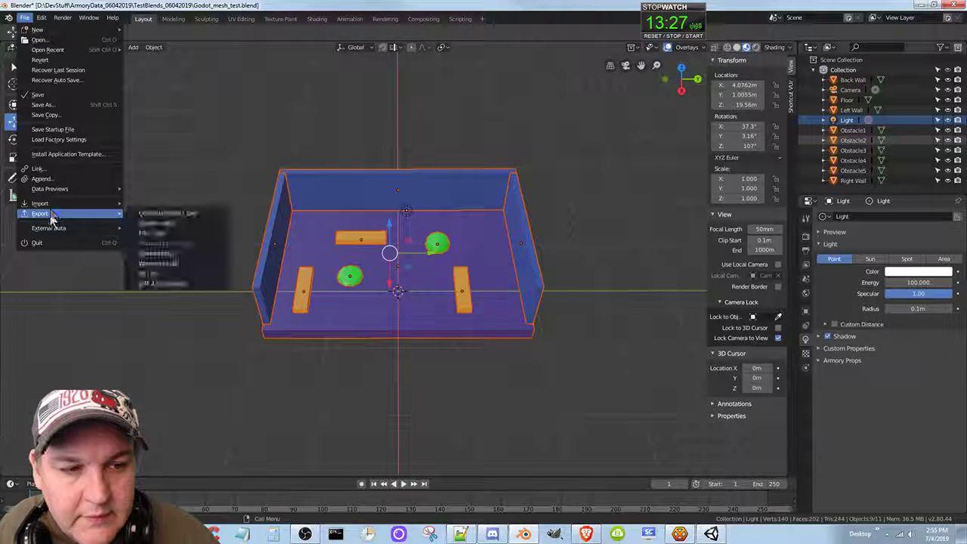
{"action": "left_click", "coordinate": [155, 234]}
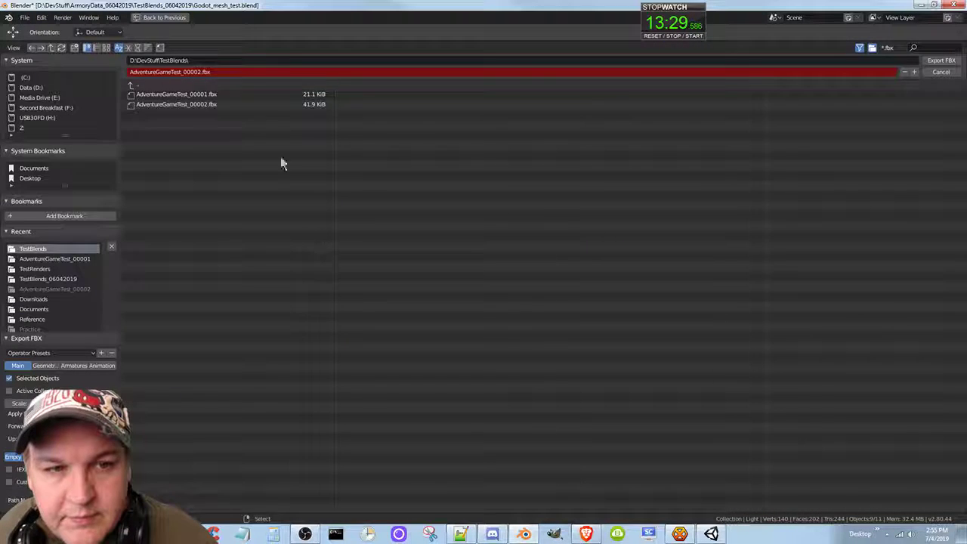
{"action": "left_click", "coordinate": [188, 103]}
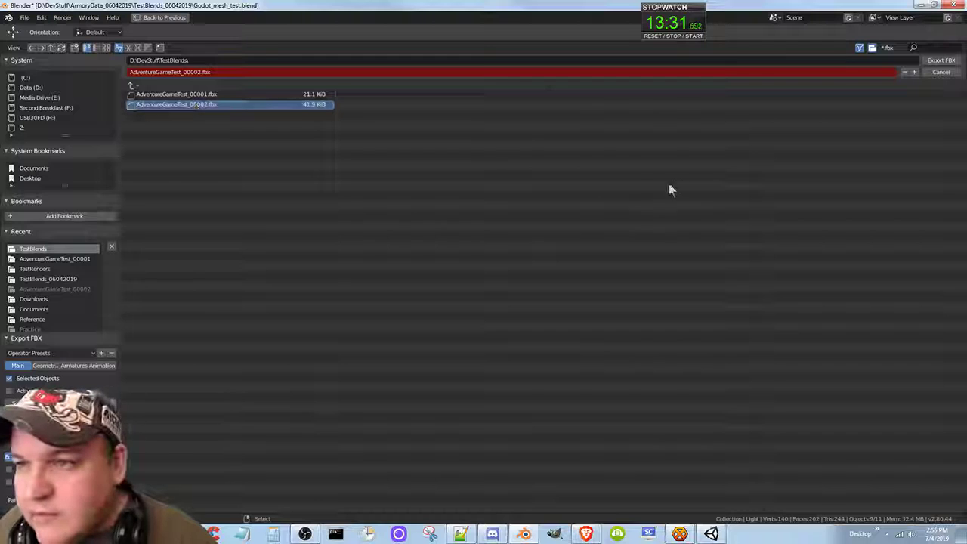
{"action": "left_click", "coordinate": [941, 60]}
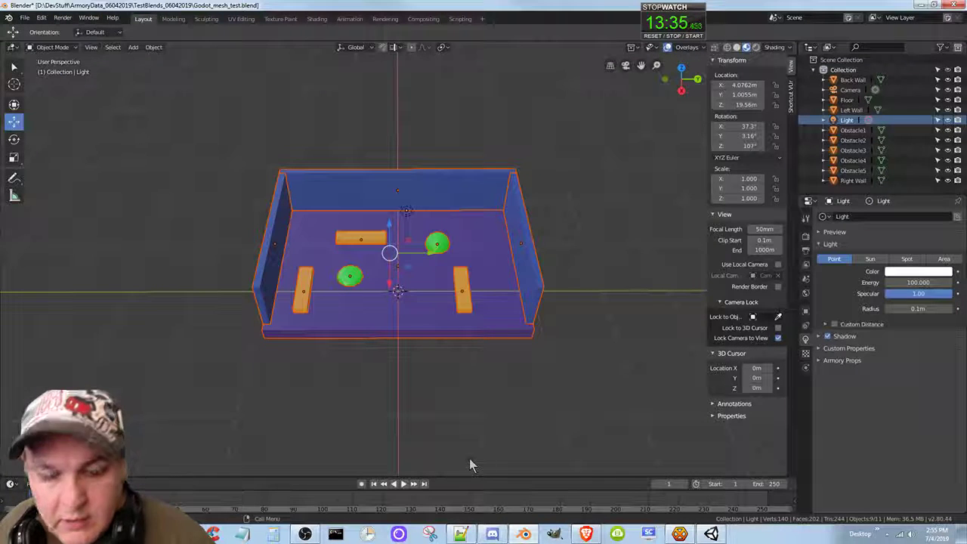
{"action": "key", "text": "ctrl+s"}
- Switch to Unity and locate test scene 2 in the project's Scenes folder
{"action": "key", "text": "alt+Tab"}
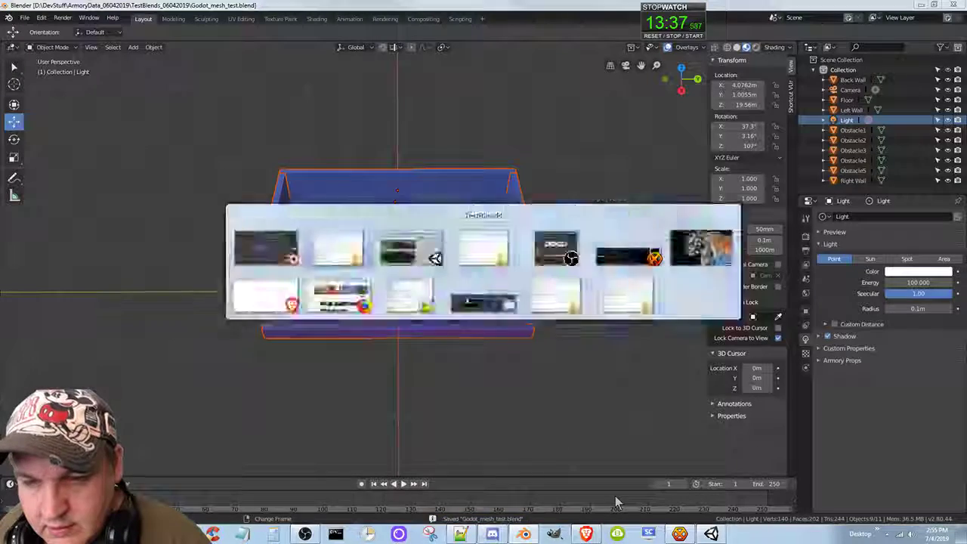
{"action": "left_click", "coordinate": [711, 534]}
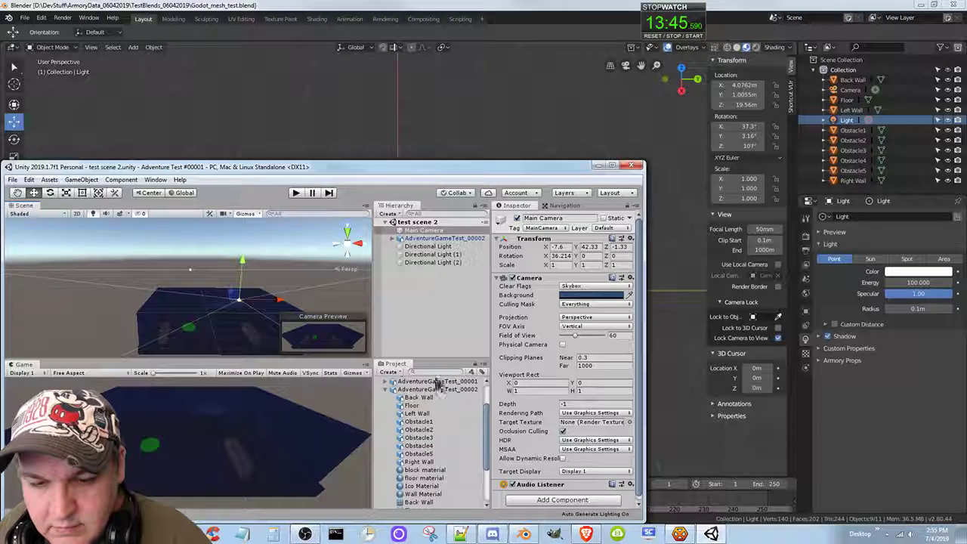
{"action": "left_click", "coordinate": [392, 390]}
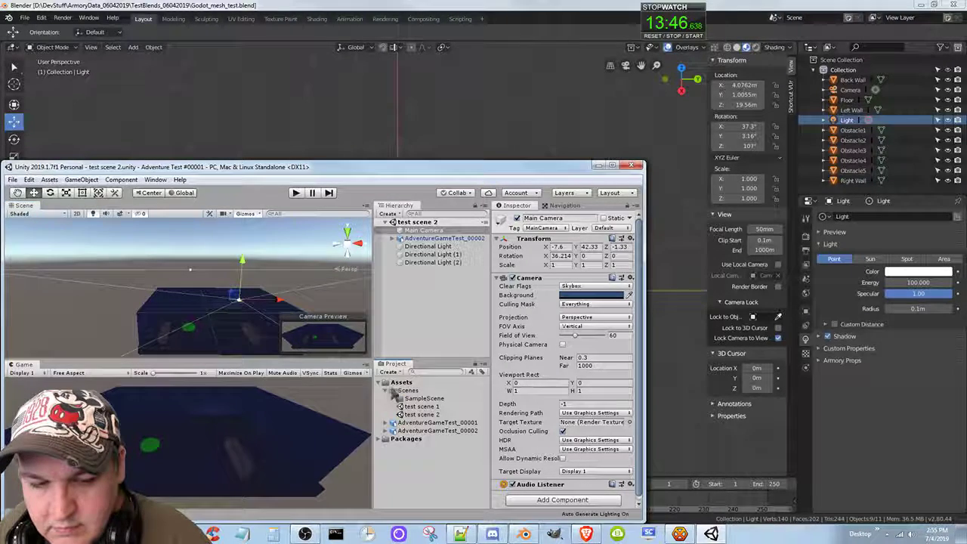
{"action": "left_click", "coordinate": [434, 415]}
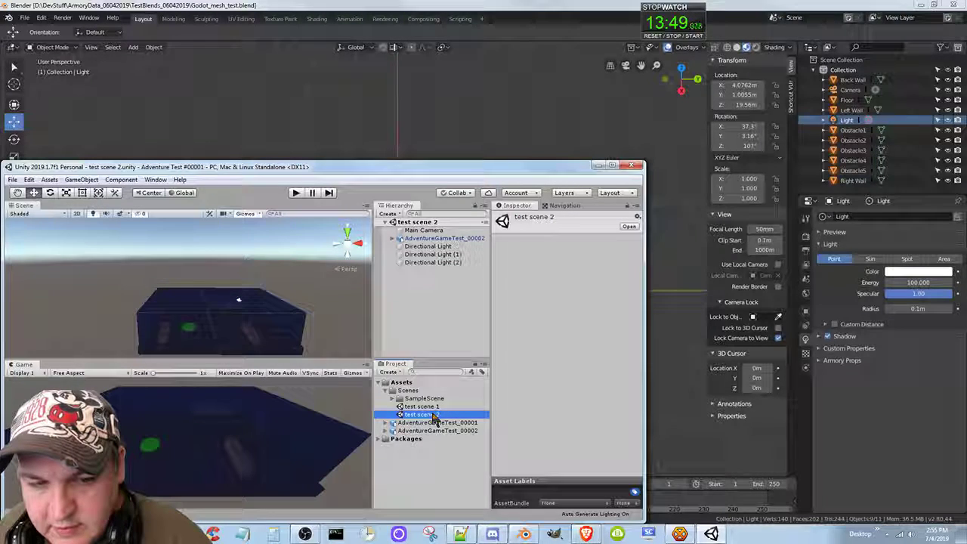
{"action": "left_click", "coordinate": [434, 415]}
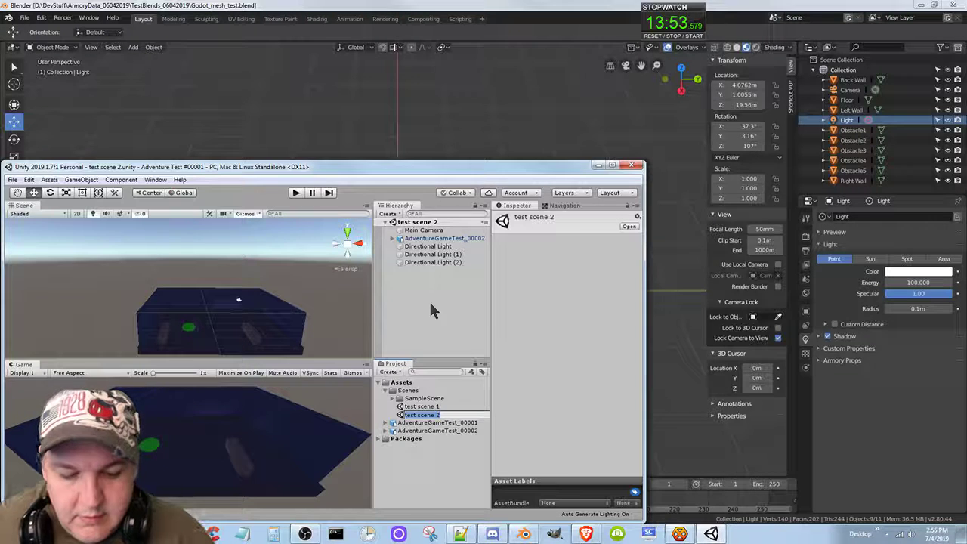
- Compare the room in Blender with Unity's Game view, inspecting the rendered room up close and at normal scale
{"action": "key", "text": "alt+Tab"}
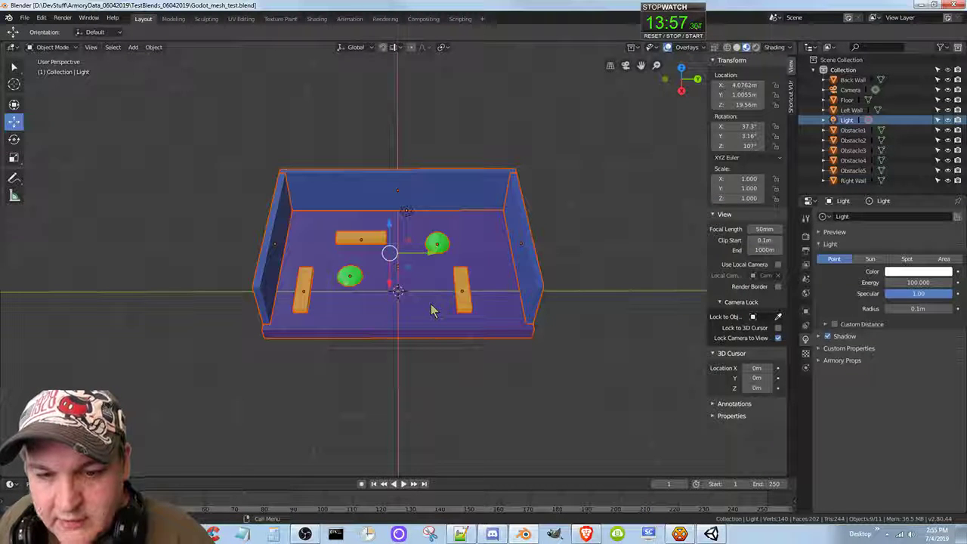
{"action": "key", "text": "alt+Tab"}
{"action": "key", "text": "alt+Tab"}
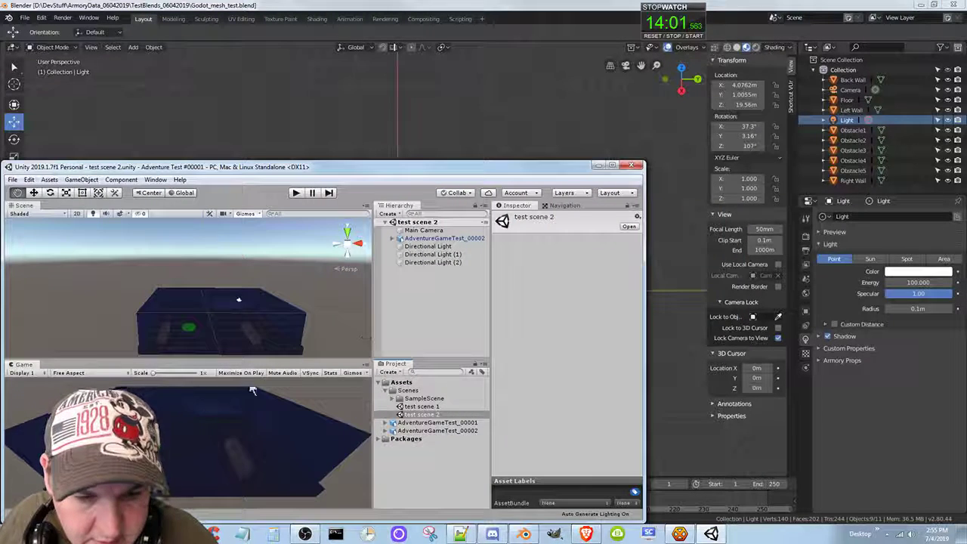
{"action": "scroll", "coordinate": [189, 454], "scroll_direction": "up", "scroll_amount": 2}
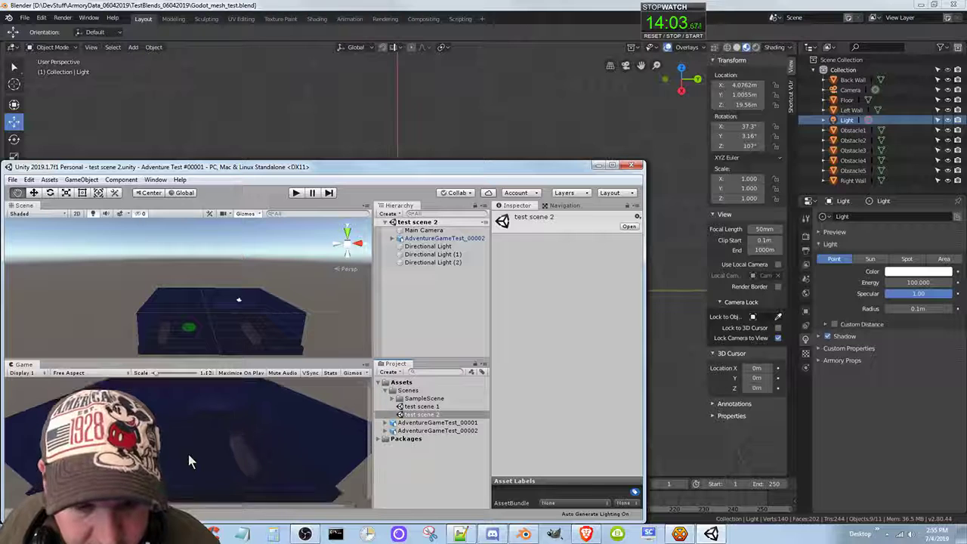
{"action": "scroll", "coordinate": [179, 434], "scroll_direction": "up", "scroll_amount": 3}
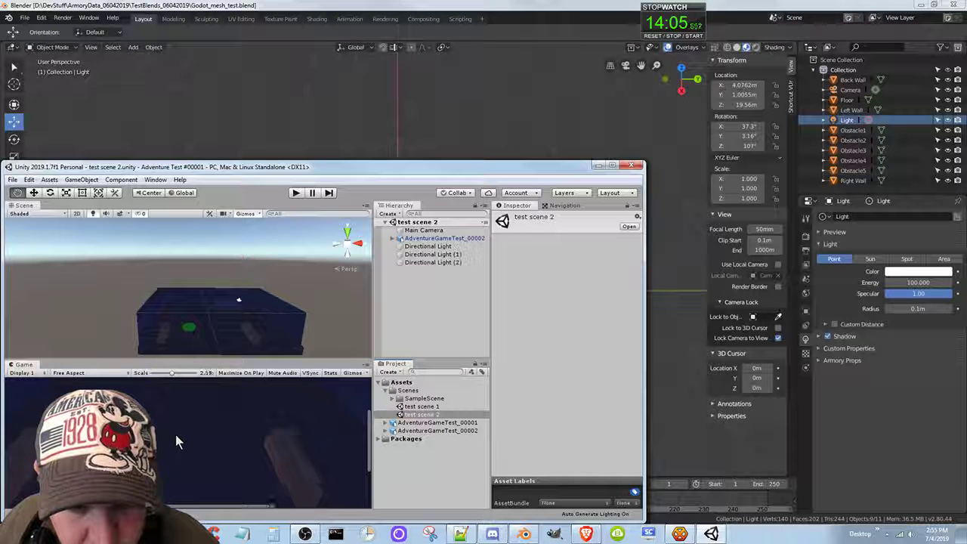
{"action": "scroll", "coordinate": [166, 435], "scroll_direction": "down", "scroll_amount": 4}
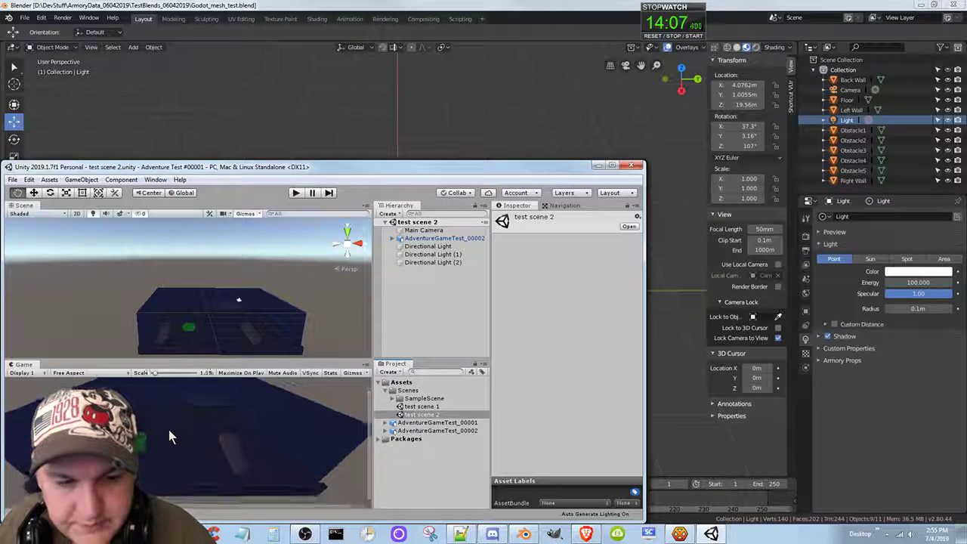
{"action": "scroll", "coordinate": [169, 429], "scroll_direction": "down", "scroll_amount": 1}
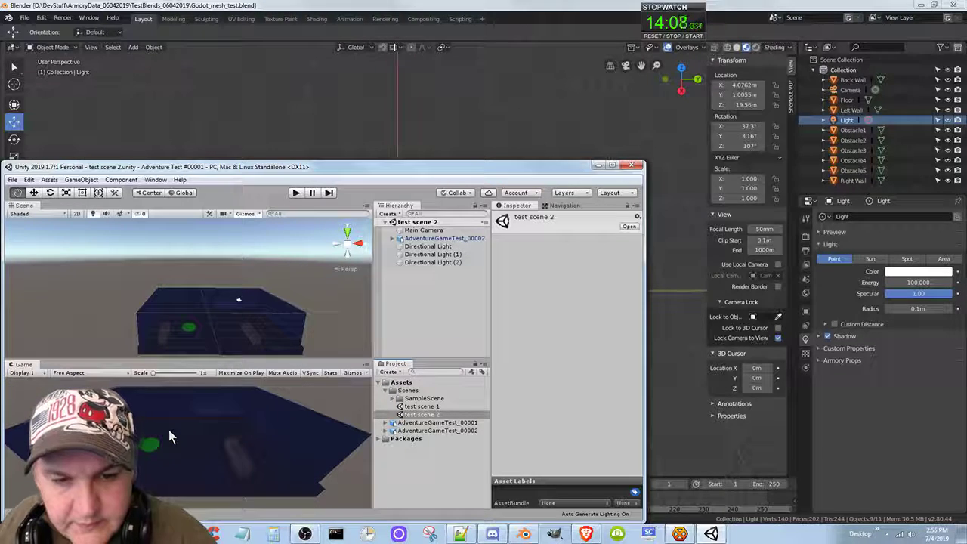
- Raise Directional Light to about Y 47.4, Directional Light (1) to about Y 44.2 and Directional Light (2) to about Y 31.7
{"action": "left_click", "coordinate": [437, 248]}
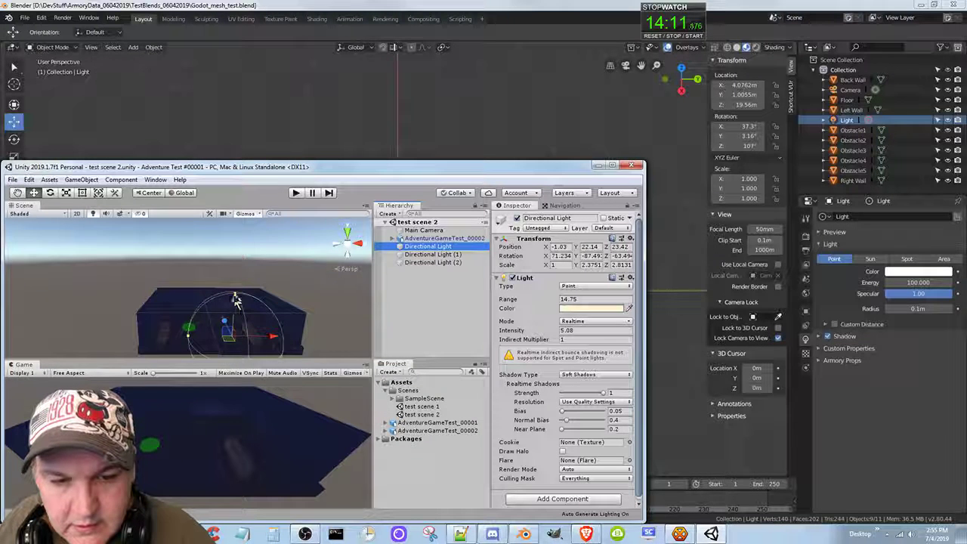
{"action": "left_click_drag", "start_coordinate": [236, 300], "coordinate": [277, 227]}
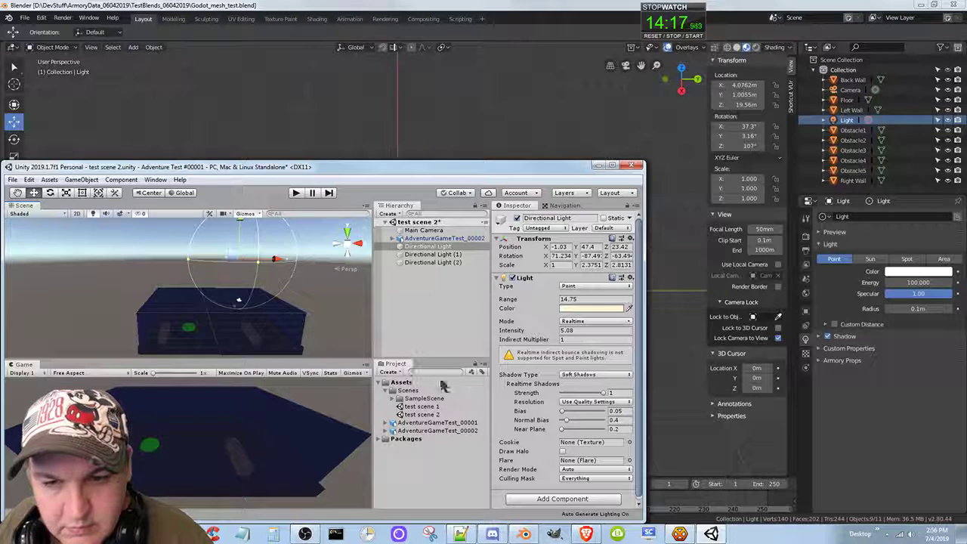
{"action": "left_click", "coordinate": [449, 255]}
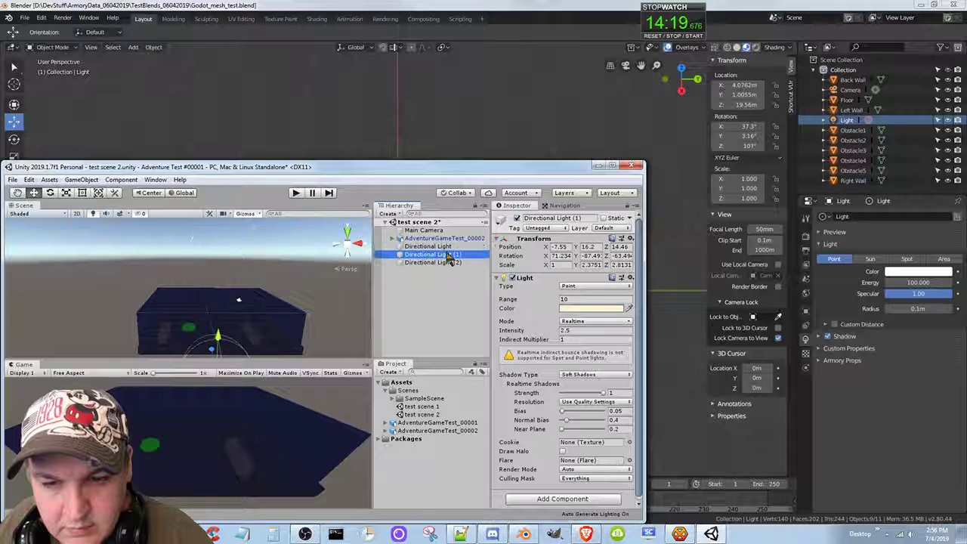
{"action": "left_click_drag", "start_coordinate": [217, 334], "coordinate": [227, 261]}
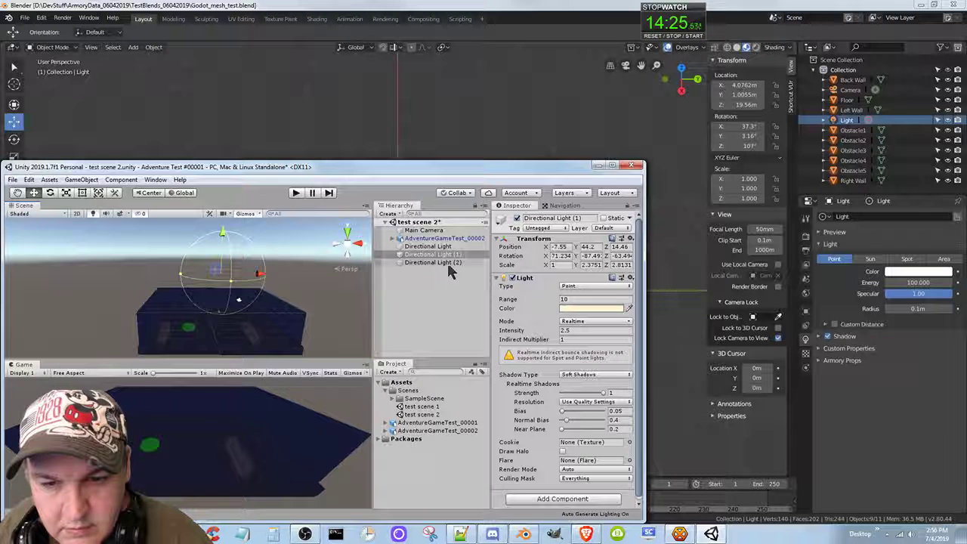
{"action": "left_click", "coordinate": [434, 262]}
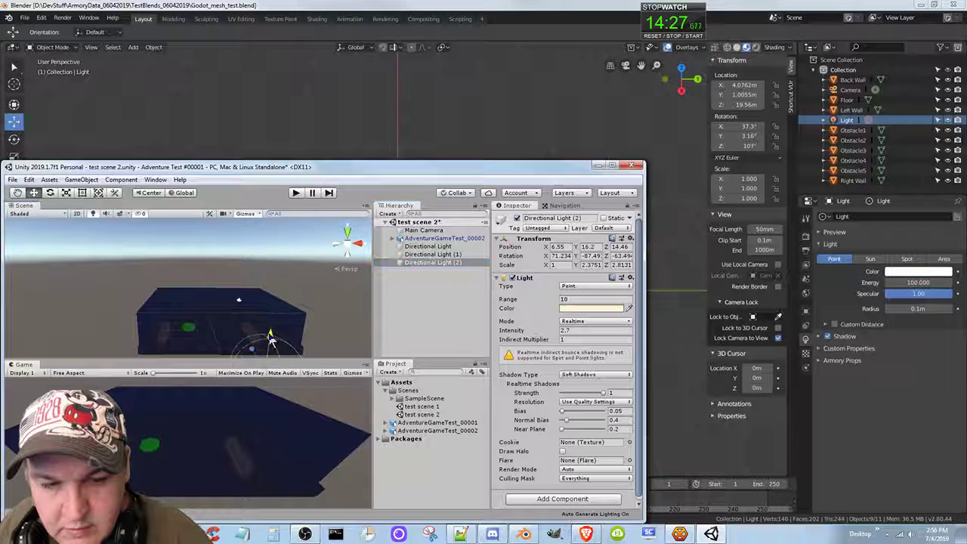
{"action": "left_click_drag", "start_coordinate": [272, 338], "coordinate": [276, 296]}
{"action": "middle_click_drag", "start_coordinate": [145, 331], "coordinate": [307, 321]}
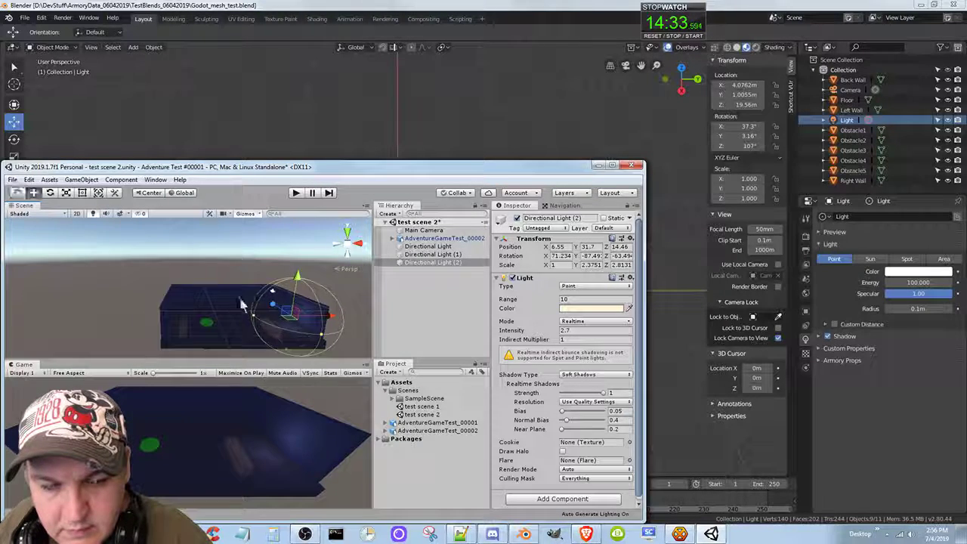
{"action": "mouse_move", "coordinate": [219, 304]}
{"action": "right_mouse_down"}
{"action": "mouse_move", "coordinate": [261, 318]}
{"action": "mouse_move", "coordinate": [226, 321]}
{"action": "right_mouse_up"}
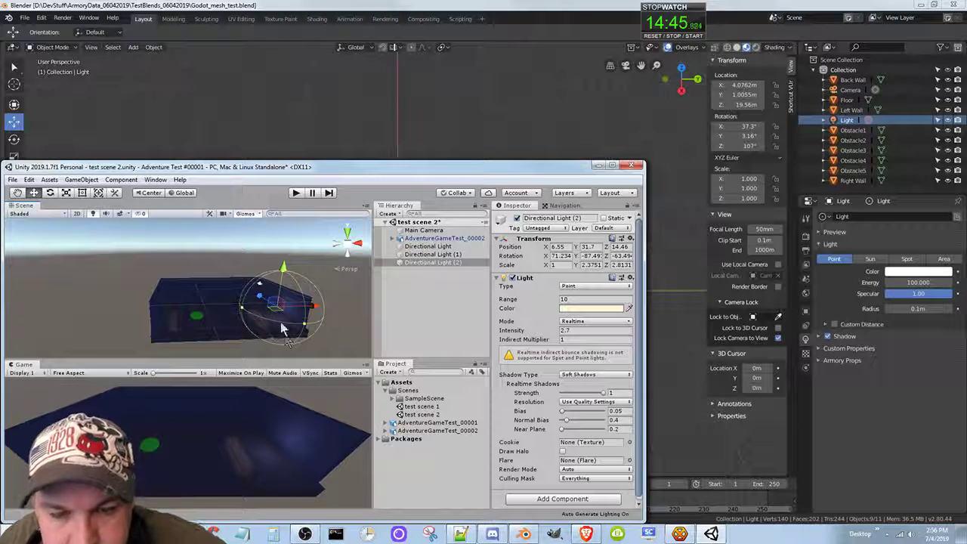
- Reposition Directional Light over the back of the room at about X -7, Y 38.3, Z 27.8
{"action": "left_click", "coordinate": [428, 256]}
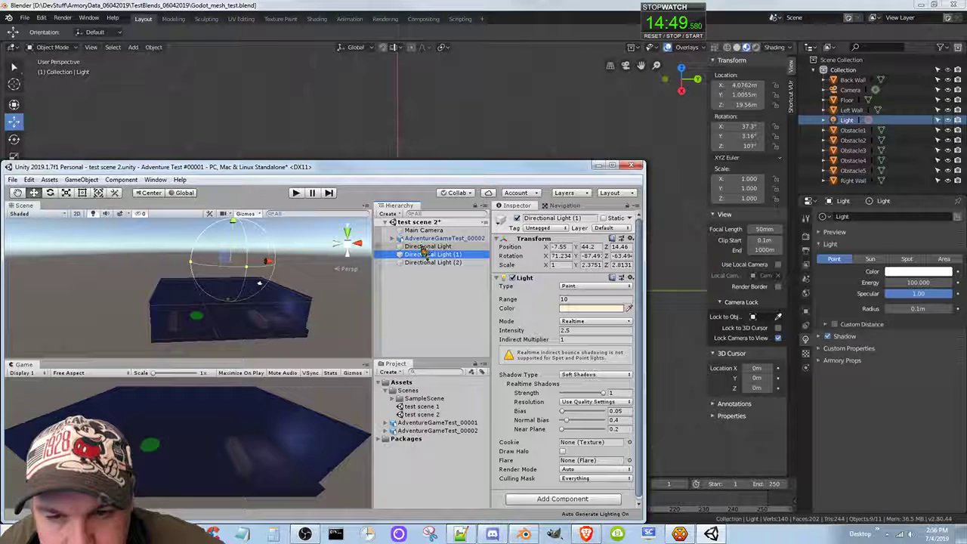
{"action": "left_click", "coordinate": [424, 247]}
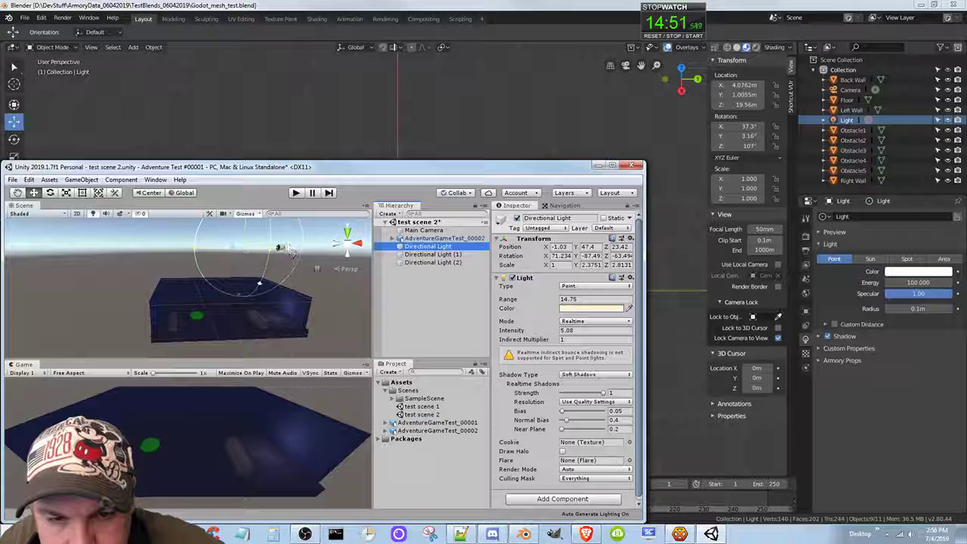
{"action": "middle_click_drag", "start_coordinate": [331, 273], "coordinate": [261, 409]}
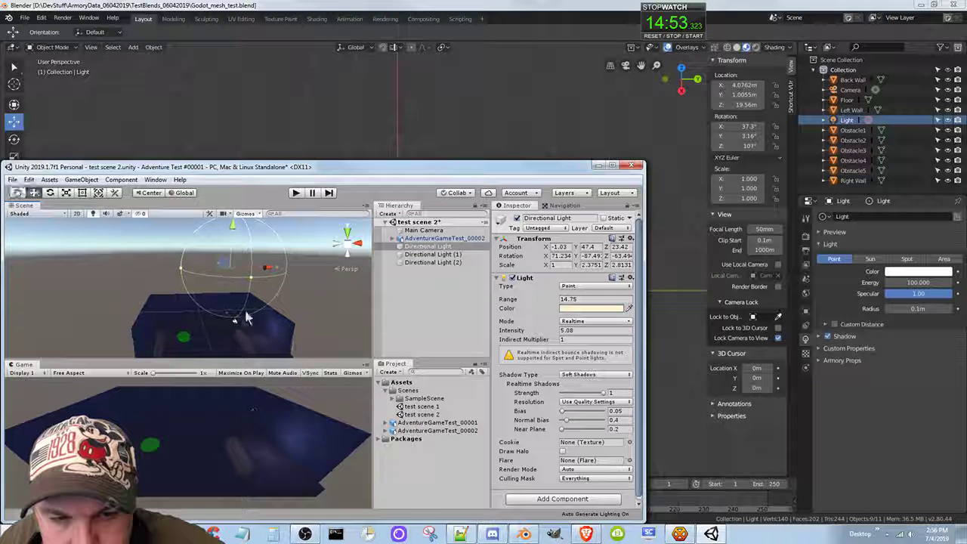
{"action": "middle_click_drag", "start_coordinate": [296, 290], "coordinate": [292, 311]}
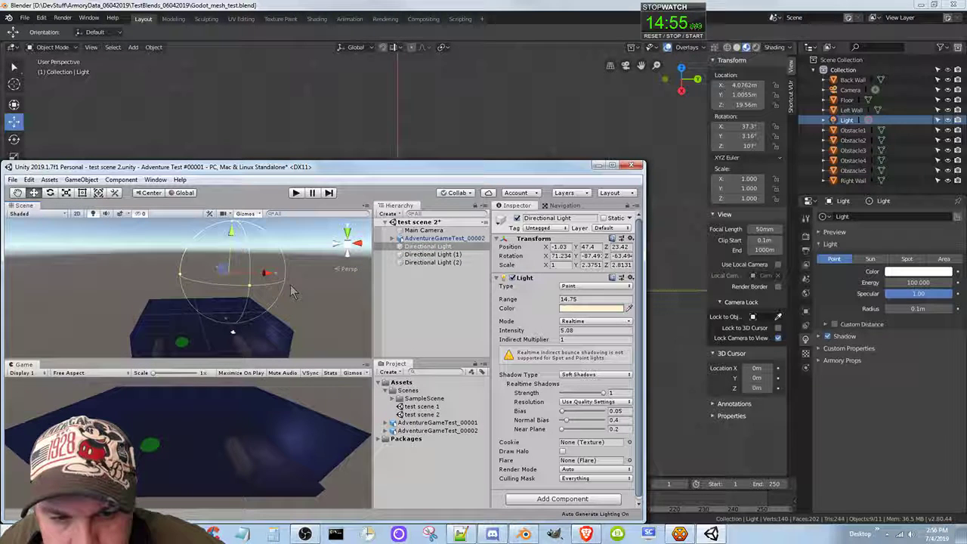
{"action": "right_click_drag", "start_coordinate": [293, 290], "coordinate": [267, 316]}
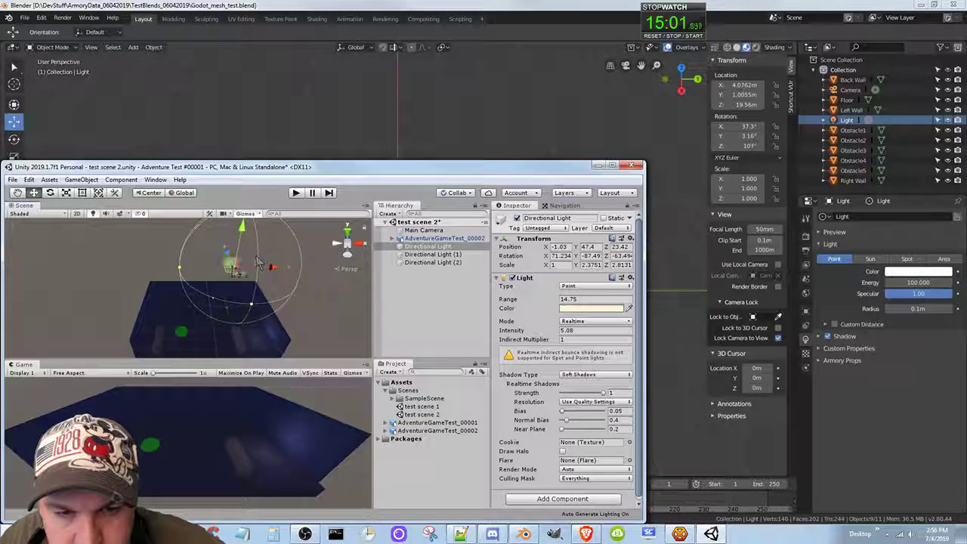
{"action": "mouse_move", "coordinate": [227, 254]}
{"action": "left_mouse_down"}
{"action": "mouse_move", "coordinate": [220, 245]}
{"action": "mouse_move", "coordinate": [240, 261]}
{"action": "mouse_move", "coordinate": [205, 260]}
{"action": "mouse_move", "coordinate": [215, 257]}
{"action": "mouse_move", "coordinate": [217, 224]}
{"action": "mouse_move", "coordinate": [213, 253]}
{"action": "left_mouse_up"}
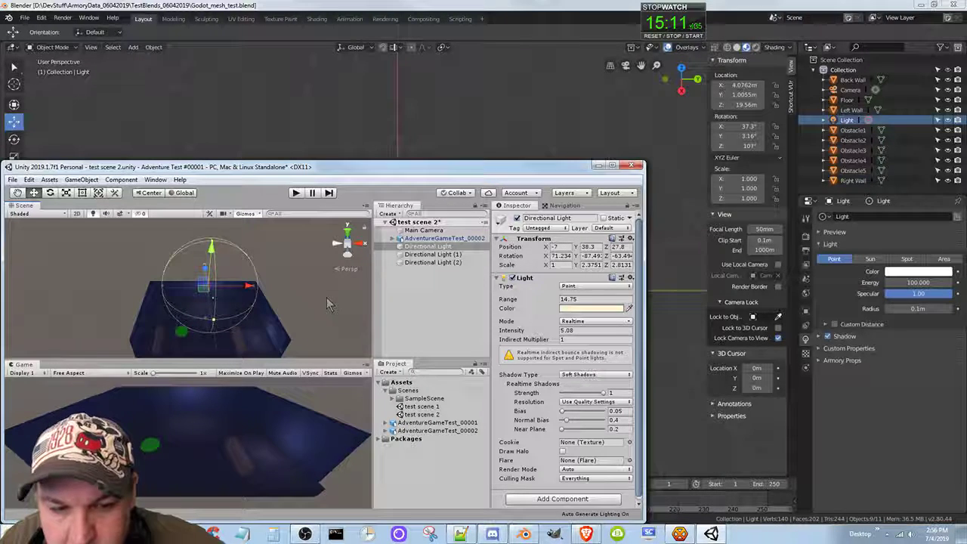
- Move Directional Light (1) to about X -21.9, Y 31.4 near the green ball, and save the scene
{"action": "left_click", "coordinate": [431, 254]}
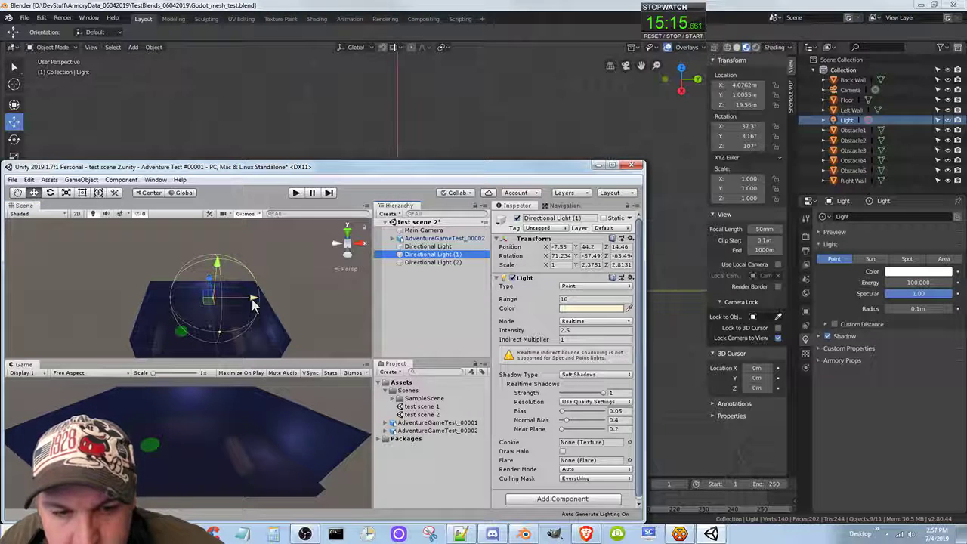
{"action": "left_click_drag", "start_coordinate": [253, 301], "coordinate": [155, 312]}
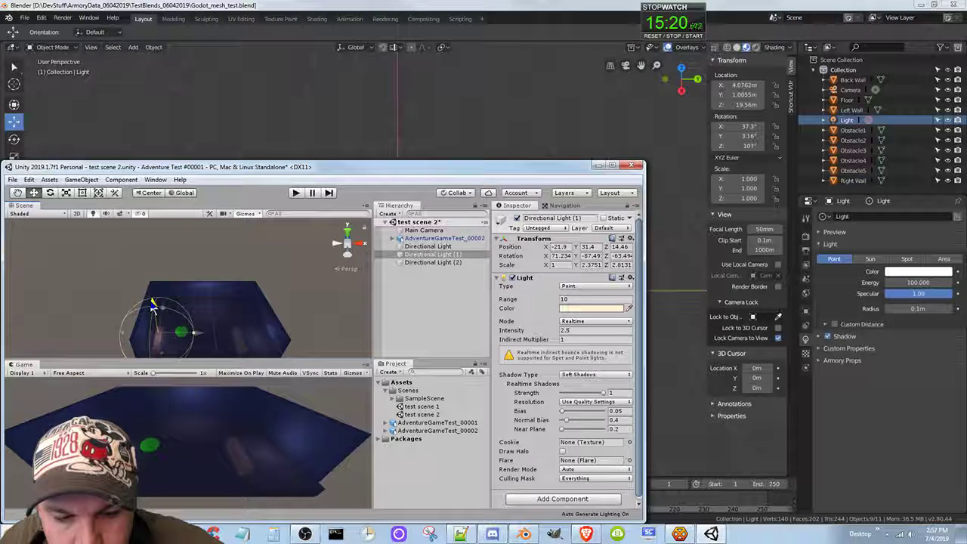
{"action": "left_click", "coordinate": [423, 263]}
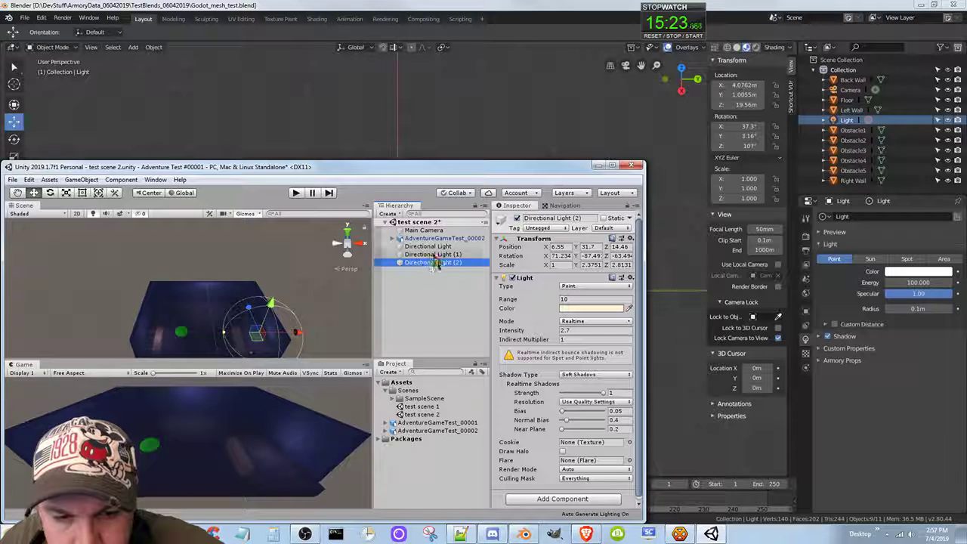
{"action": "left_click", "coordinate": [429, 255]}
{"action": "left_click", "coordinate": [427, 247]}
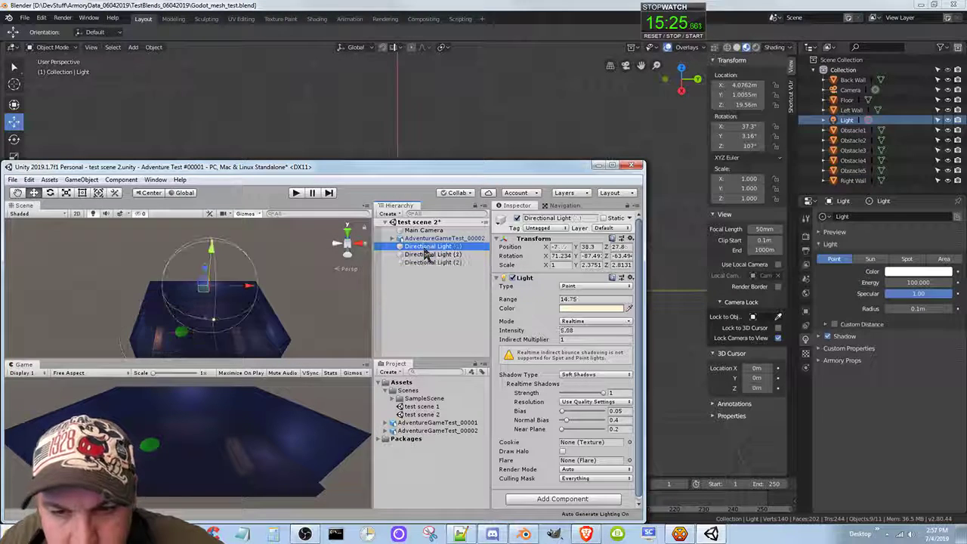
{"action": "key", "text": "ctrl+s"}
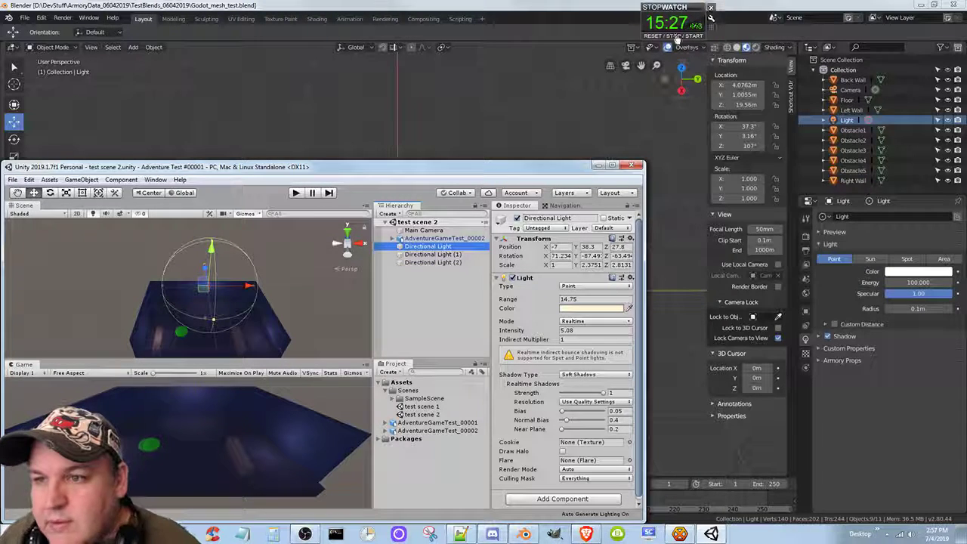
- Stop and reset the stopwatch, and check the video files in the Vlog folder
{"action": "left_click", "coordinate": [673, 36]}
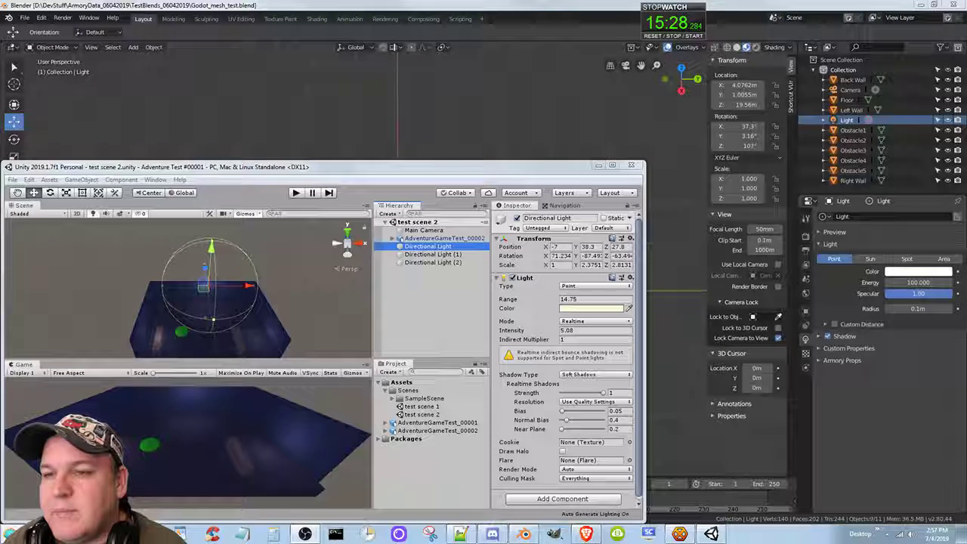
{"action": "left_click", "coordinate": [657, 36]}
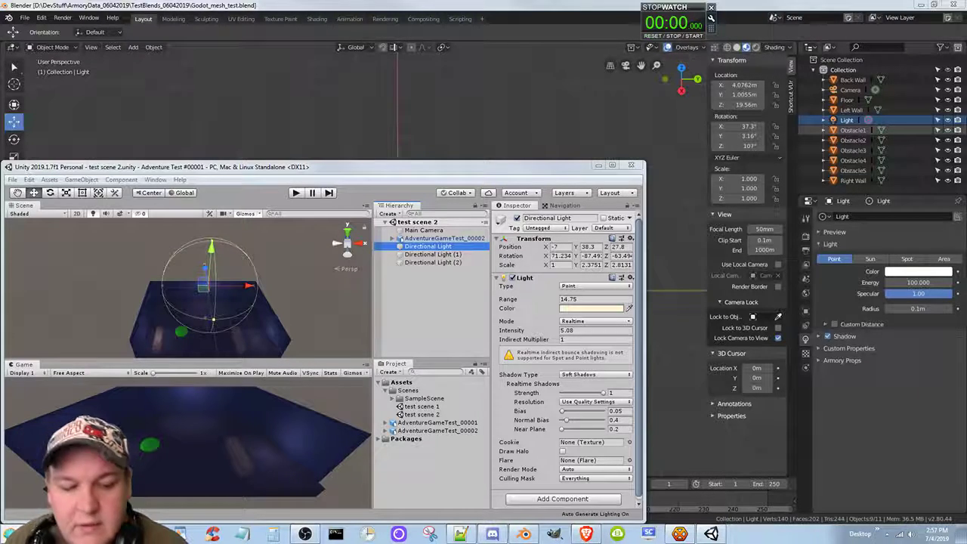
{"action": "mouse_move", "coordinate": [56, 533]}
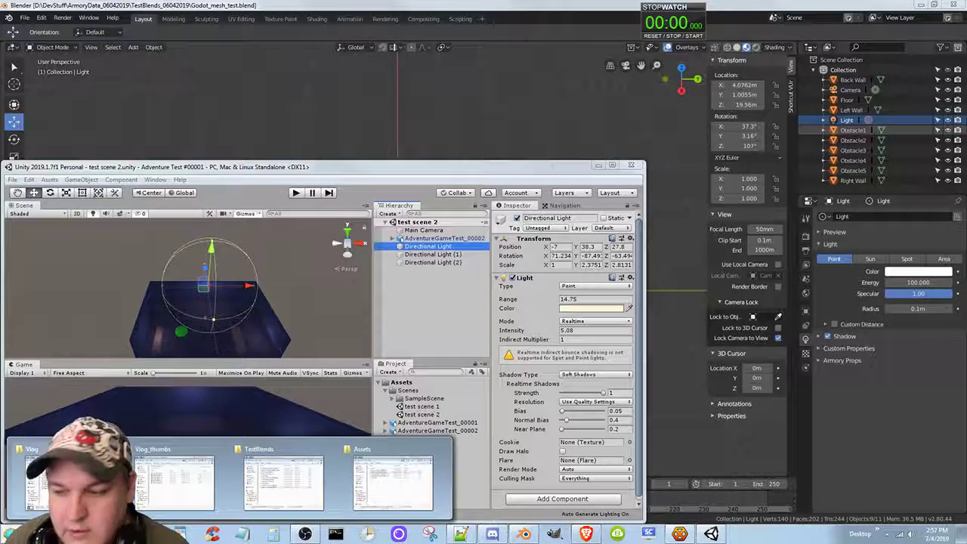
{"action": "left_click", "coordinate": [47, 484]}
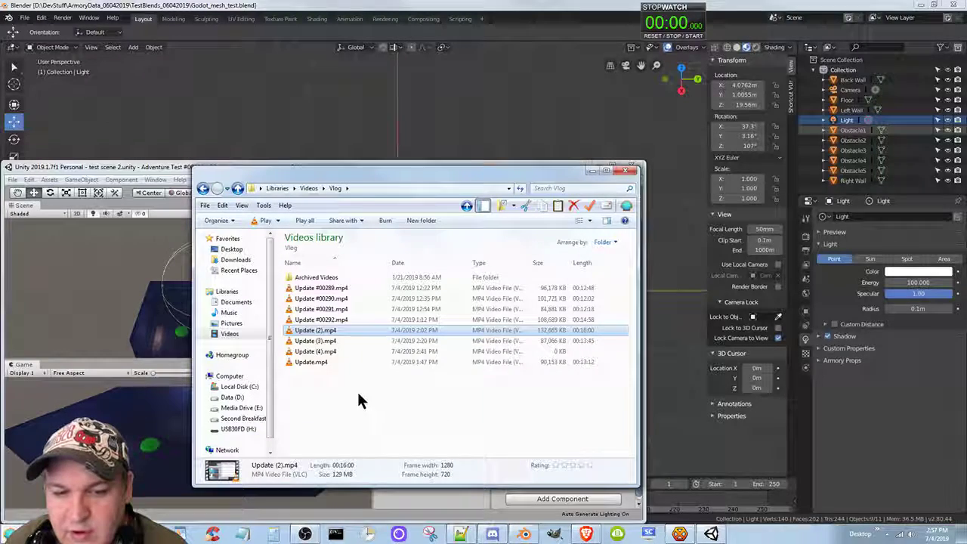
{"action": "left_click", "coordinate": [591, 170]}
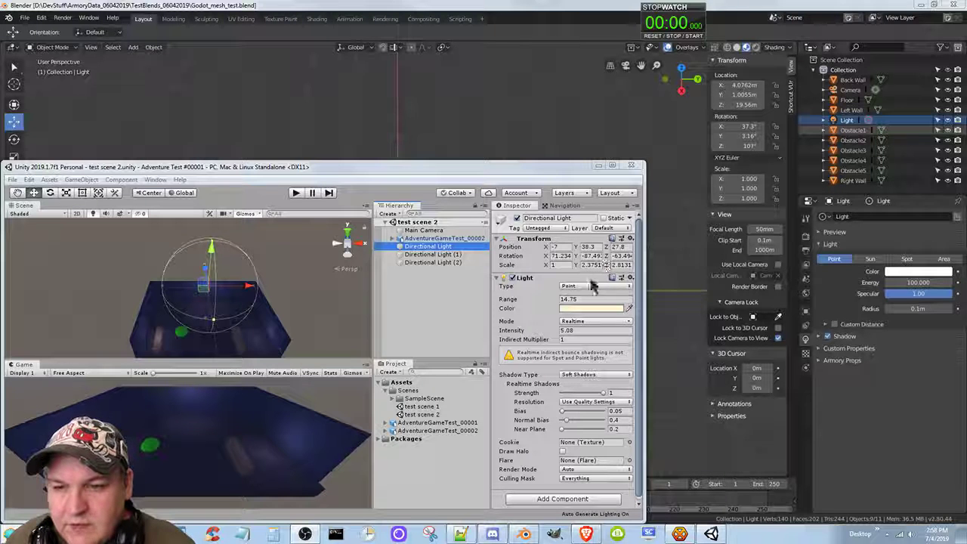
- Mark Directional Light as static
{"action": "left_click", "coordinate": [603, 218]}
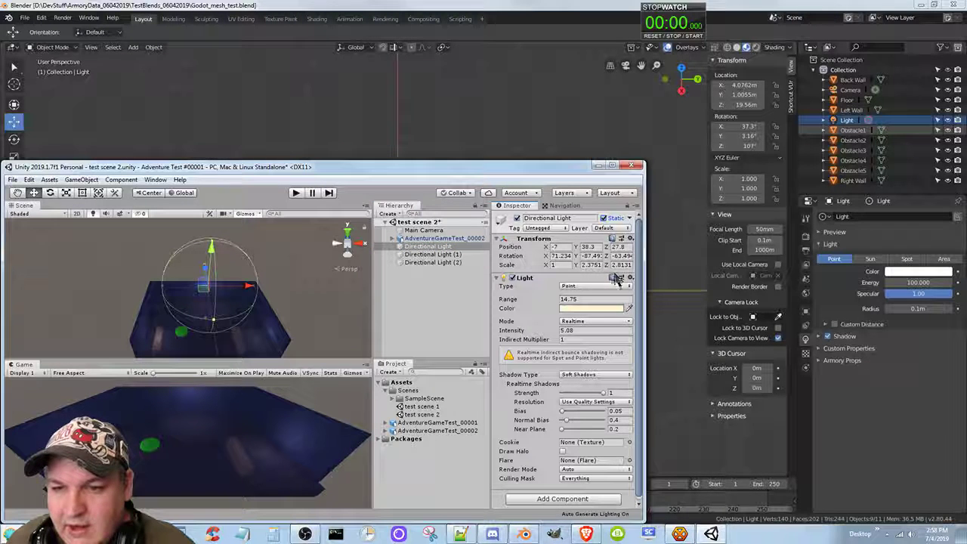
- Review the navigation object, bake, area and agent settings, and check the properties of AdventureGameTest_00002 and Main Camera
{"action": "left_click", "coordinate": [564, 206]}
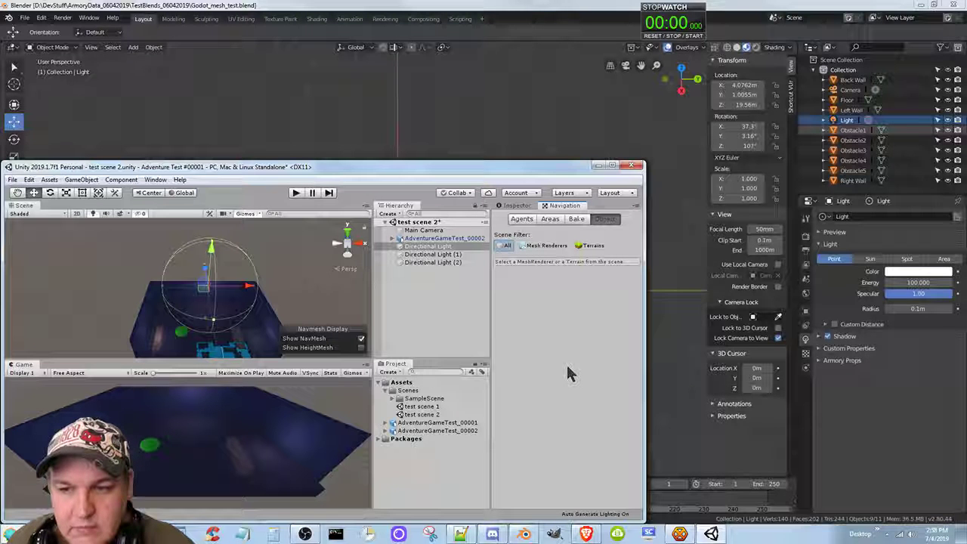
{"action": "left_click", "coordinate": [577, 219]}
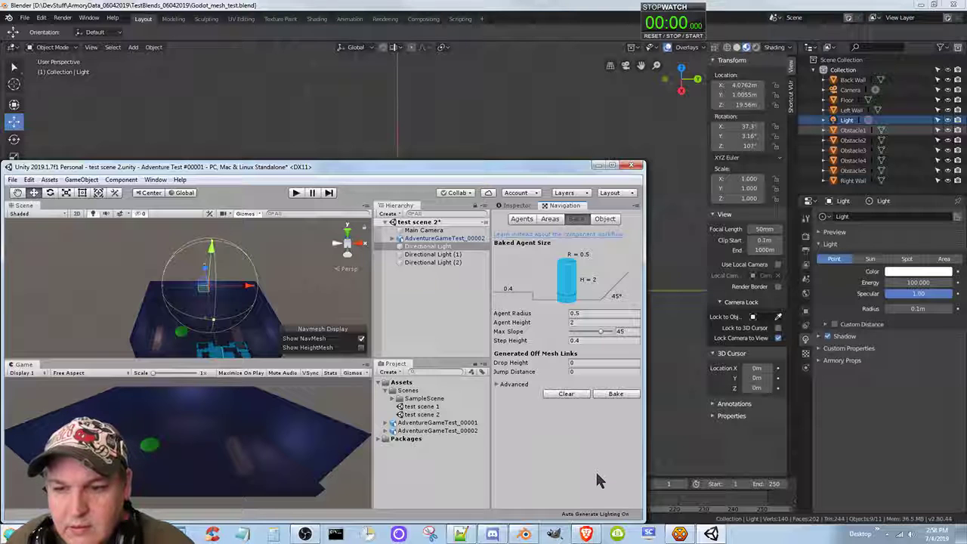
{"action": "left_click", "coordinate": [551, 220]}
{"action": "left_click", "coordinate": [526, 220]}
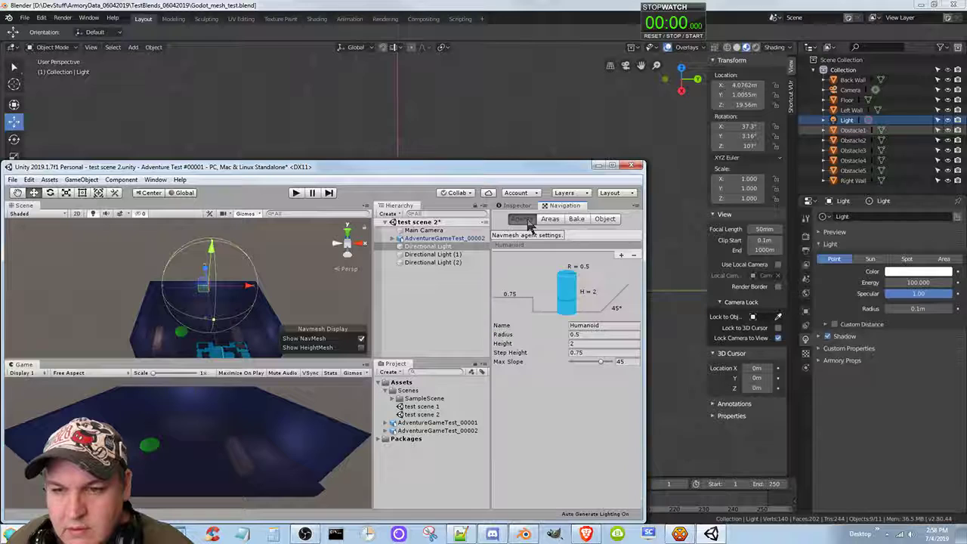
{"action": "left_click", "coordinate": [577, 219]}
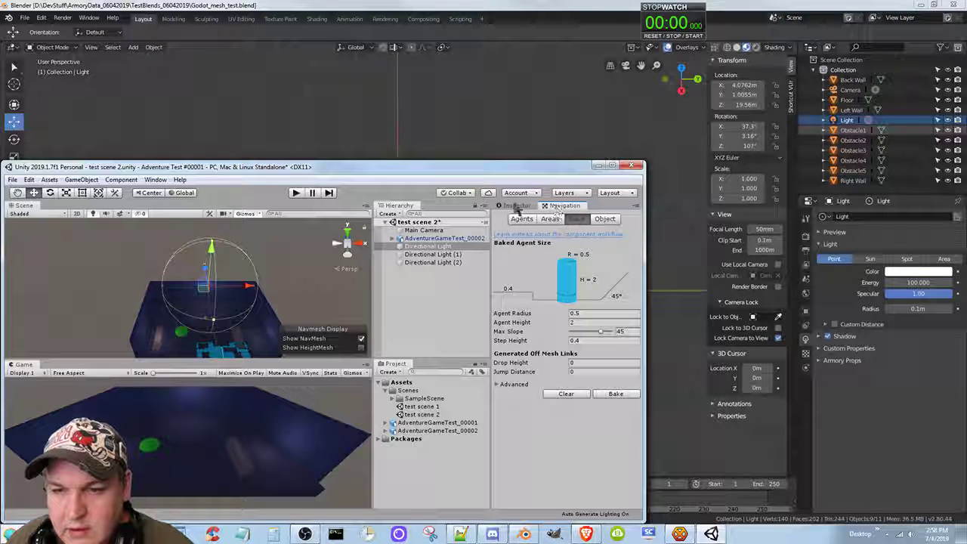
{"action": "left_click", "coordinate": [459, 238]}
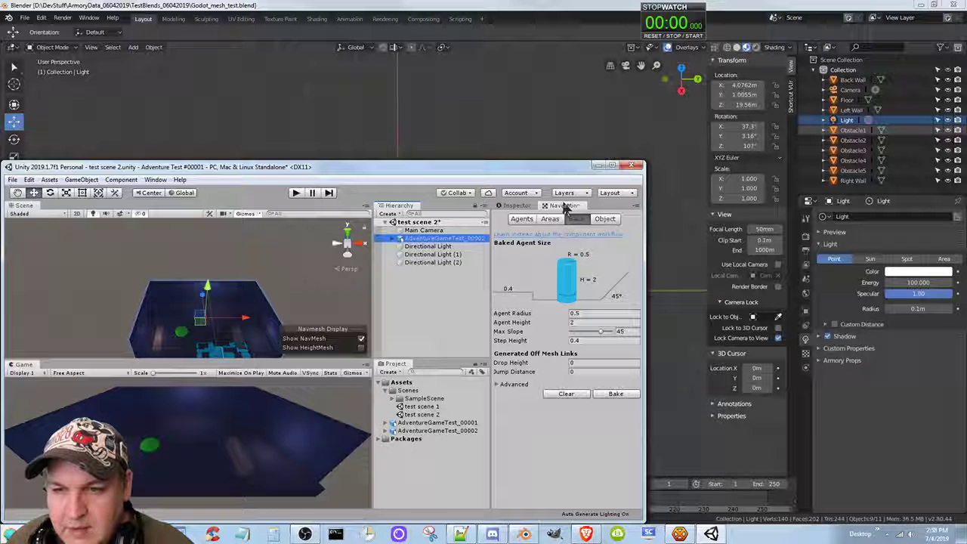
{"action": "left_click", "coordinate": [526, 206]}
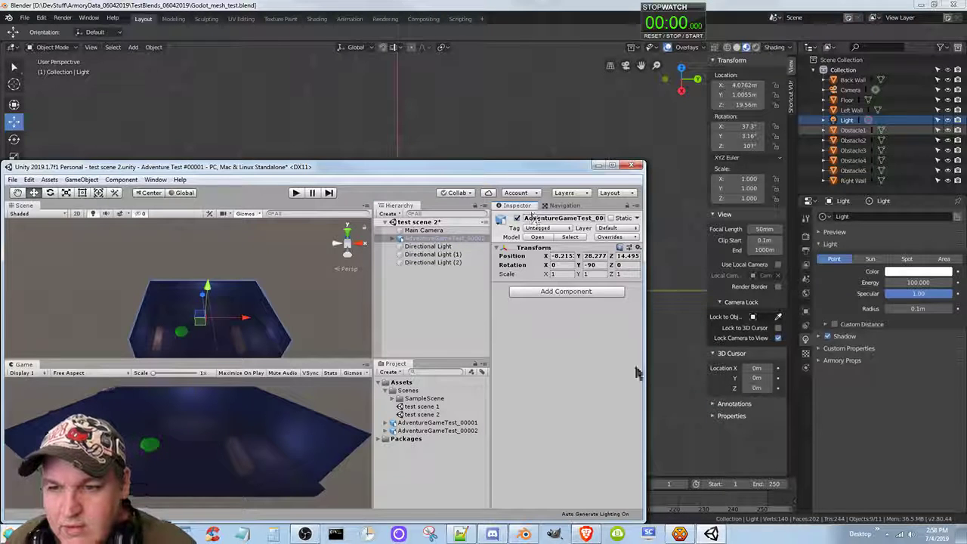
{"action": "left_click", "coordinate": [422, 231]}
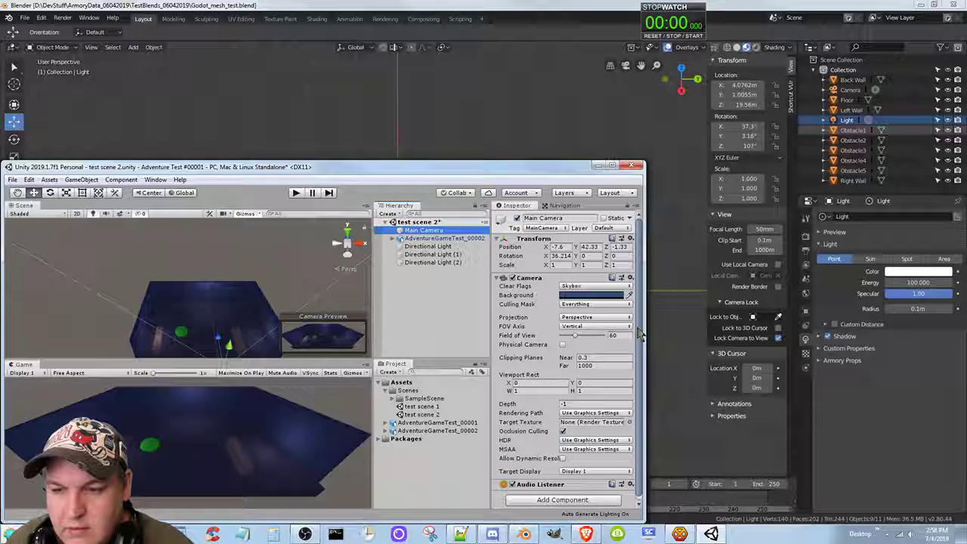
{"action": "left_click", "coordinate": [431, 325]}
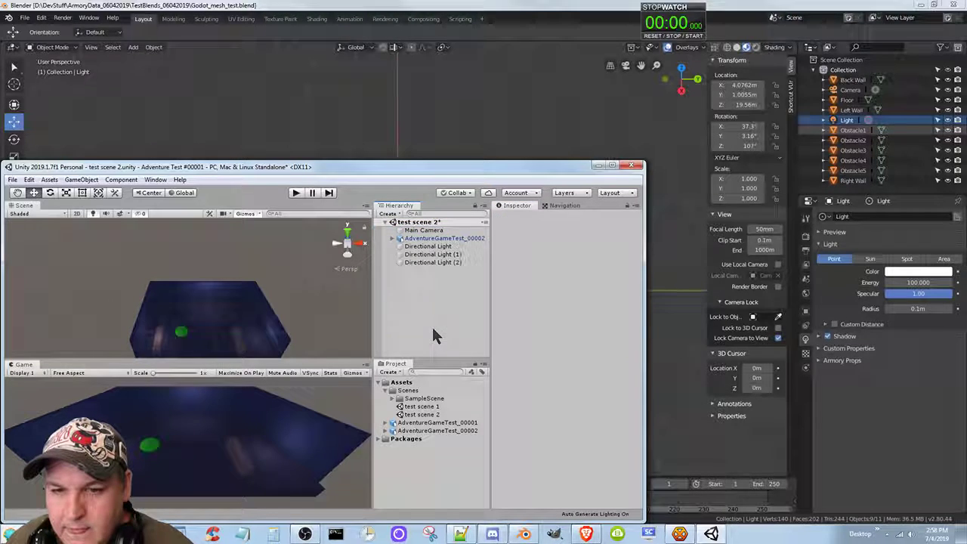
- Save test scene 2 with its current changes
{"action": "left_click", "coordinate": [421, 224]}
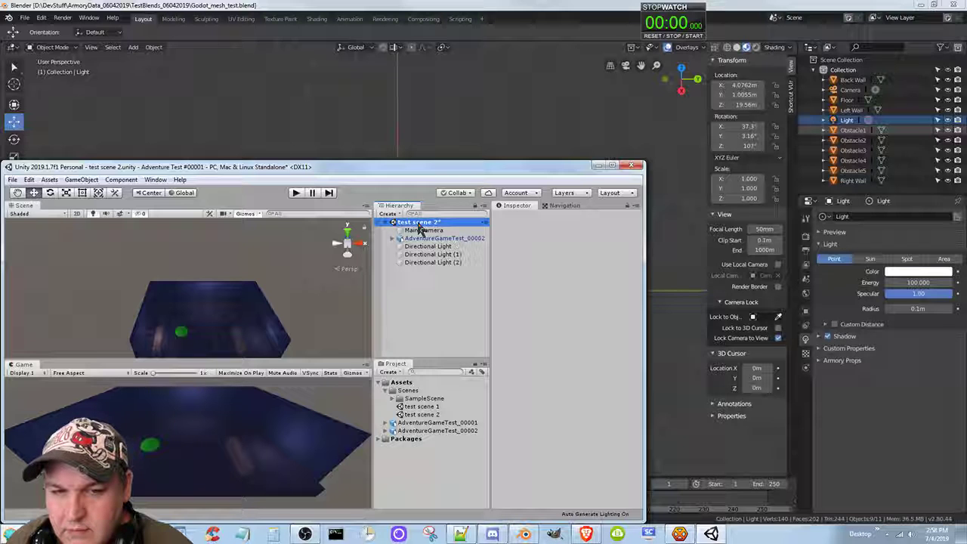
{"action": "right_click", "coordinate": [420, 226]}
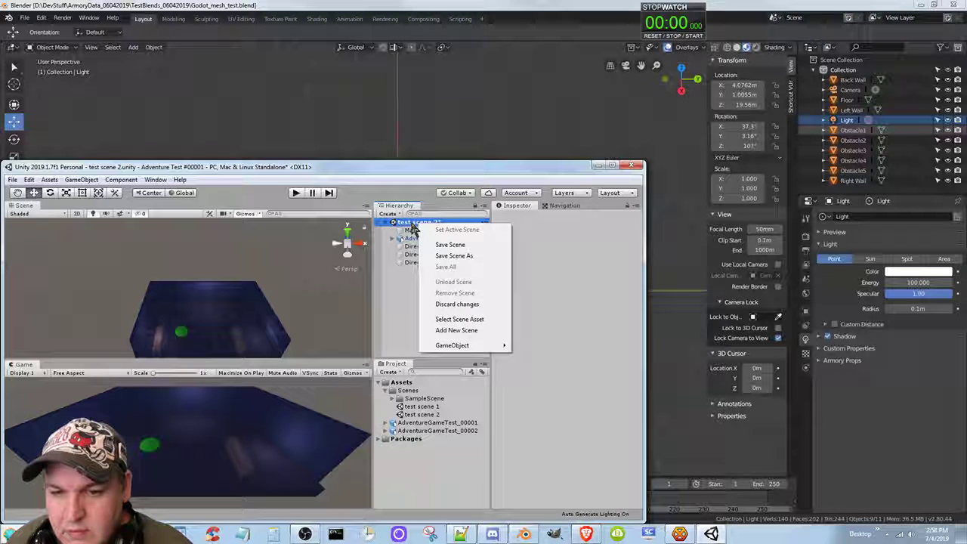
{"action": "key", "text": "ctrl+s"}
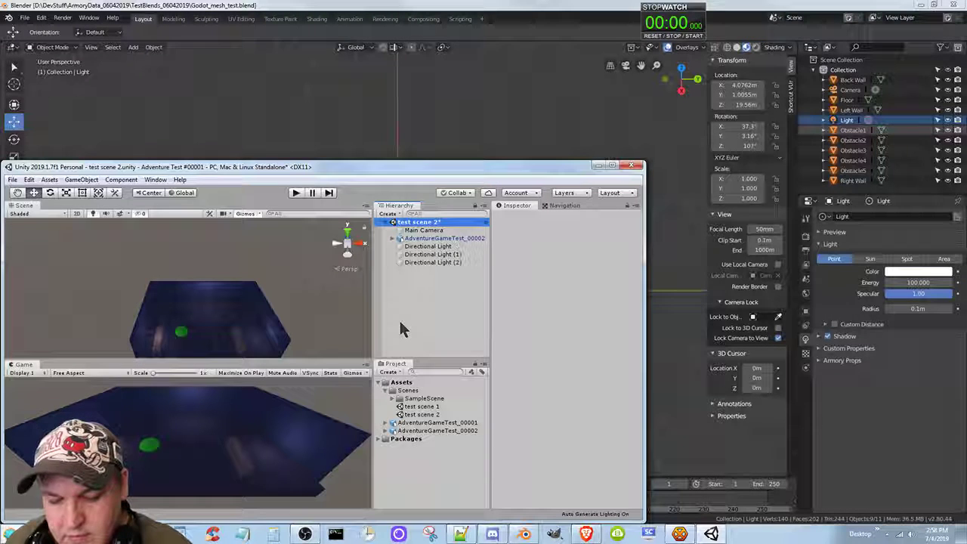
- Mark AdventureGameTest_00002 and all its child objects as static, and bake the scene's navigation mesh with the current agent settings
{"action": "left_click", "coordinate": [437, 230]}
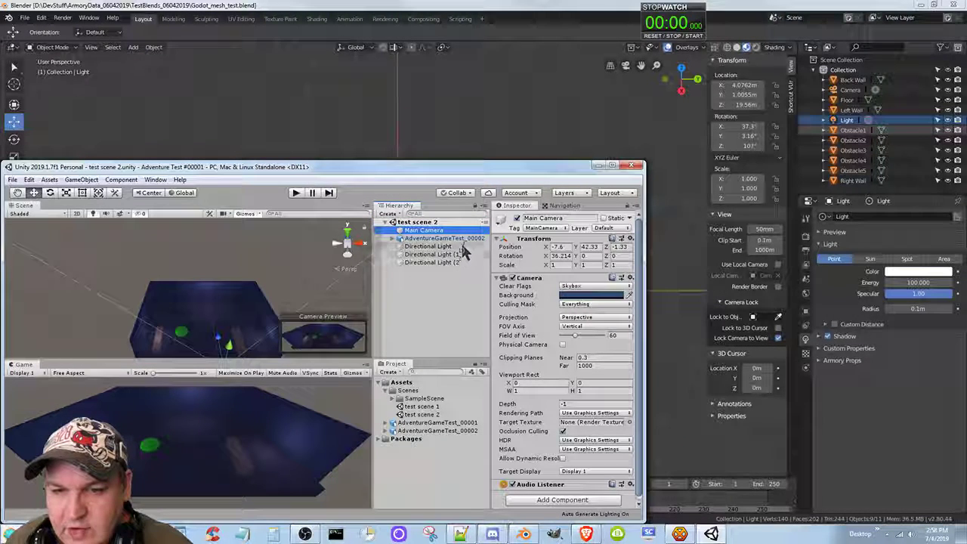
{"action": "left_click", "coordinate": [461, 238]}
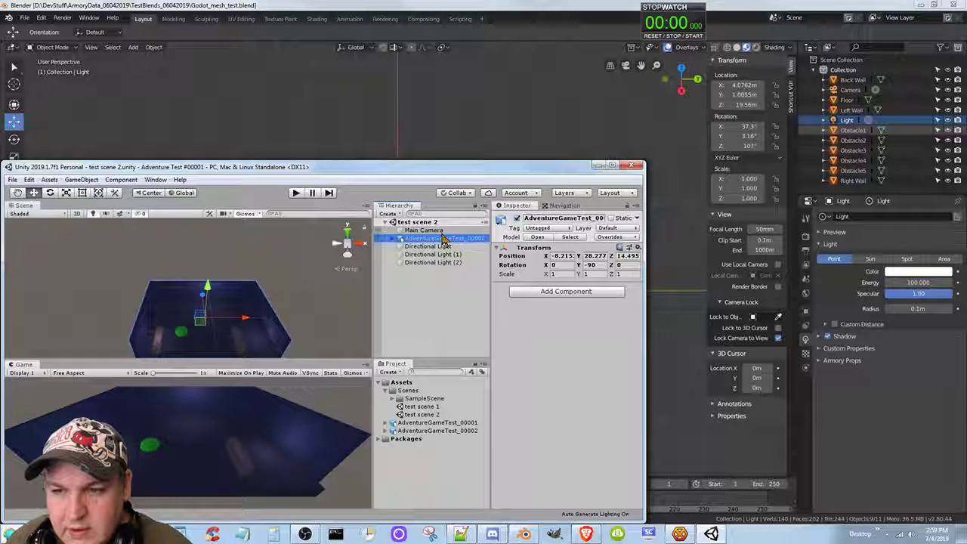
{"action": "left_click", "coordinate": [611, 217]}
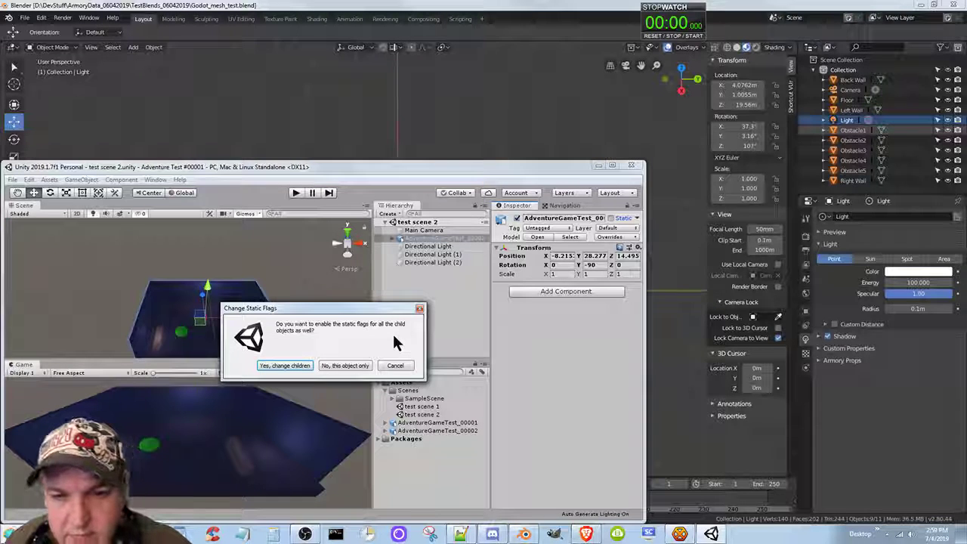
{"action": "left_click", "coordinate": [284, 366]}
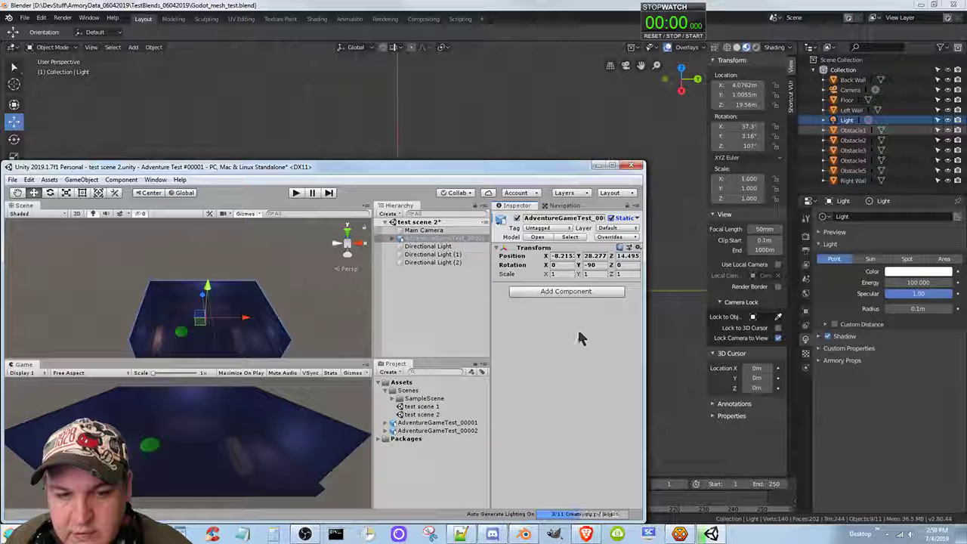
{"action": "left_click", "coordinate": [568, 206]}
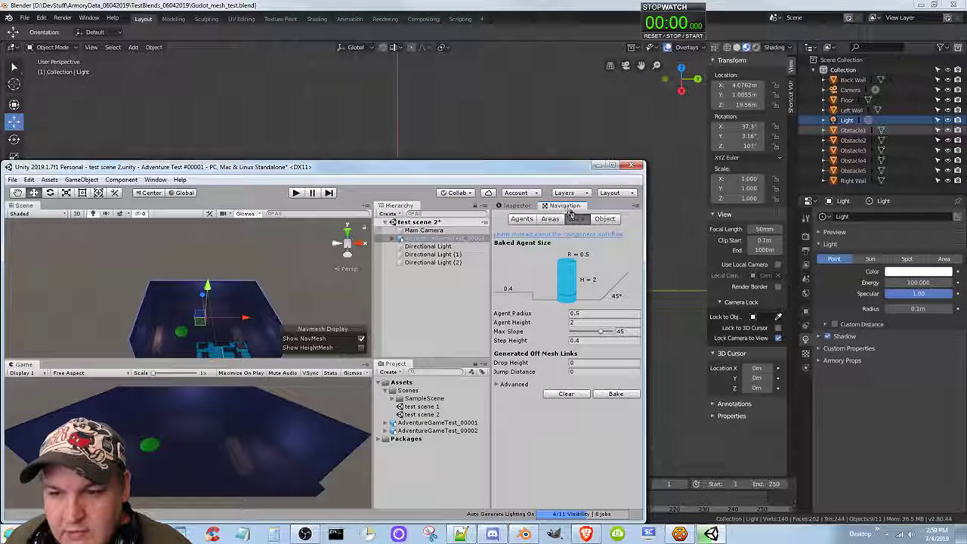
{"action": "left_click", "coordinate": [613, 394]}
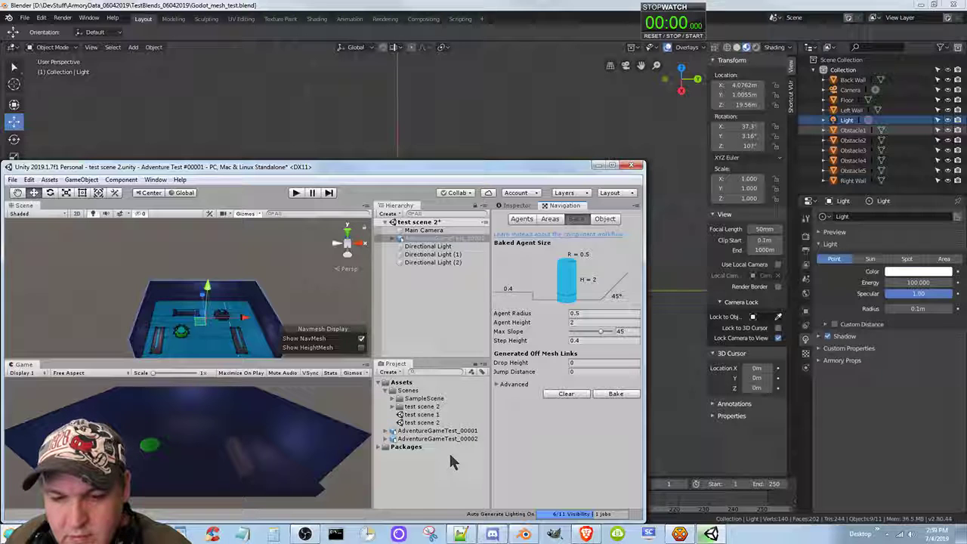
- Check the NavMesh asset inside the SampleScene folder and examine the baked walkable area around the room's obstacles up close
{"action": "left_click", "coordinate": [394, 398]}
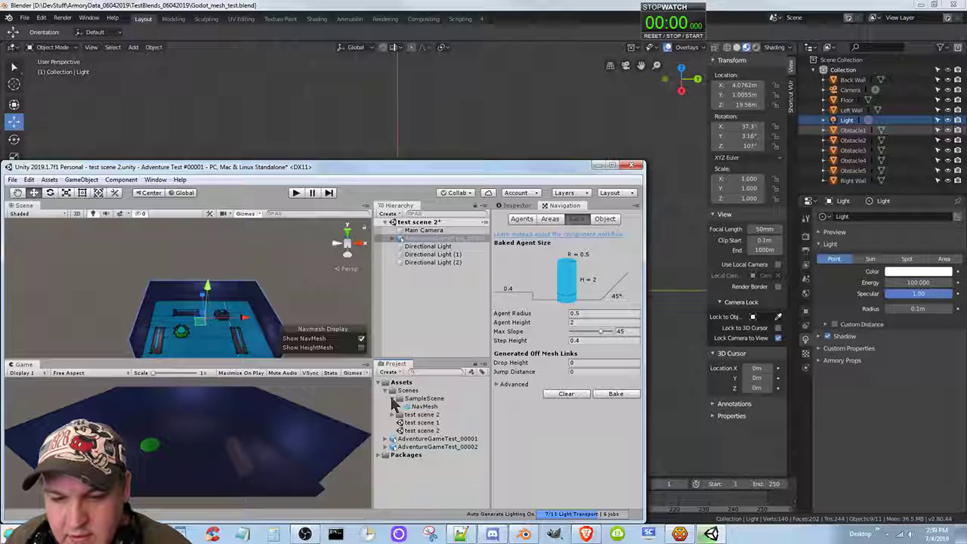
{"action": "left_click", "coordinate": [392, 399]}
{"action": "left_click", "coordinate": [392, 399]}
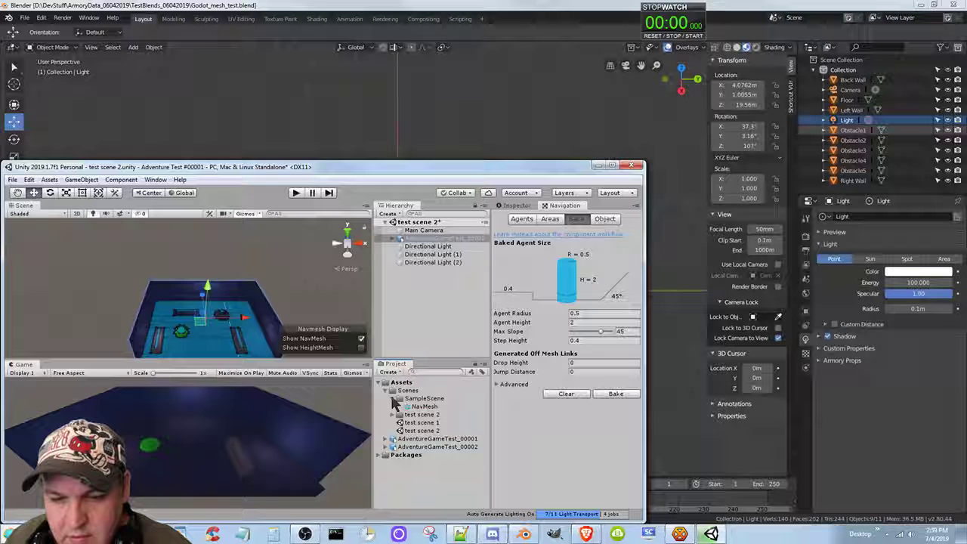
{"action": "left_click", "coordinate": [424, 407]}
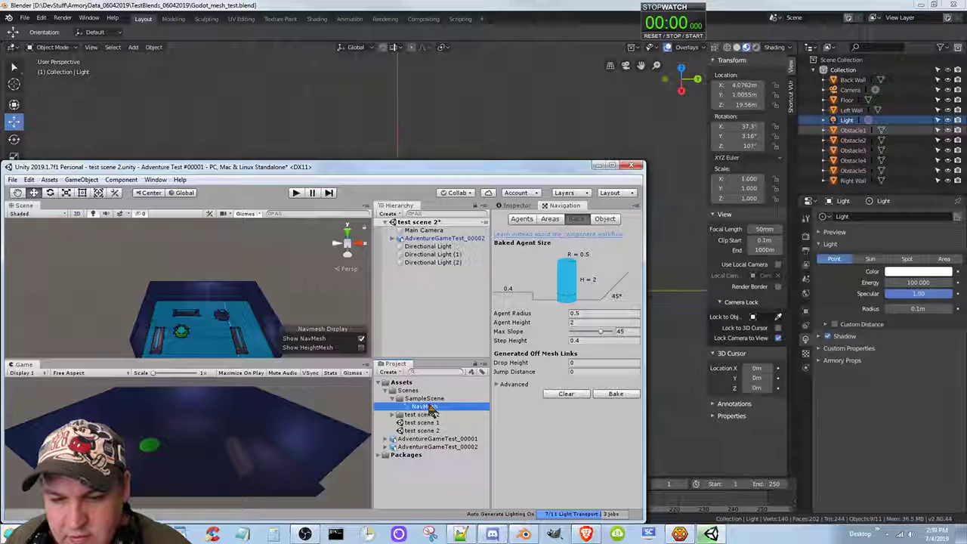
{"action": "left_click", "coordinate": [392, 400]}
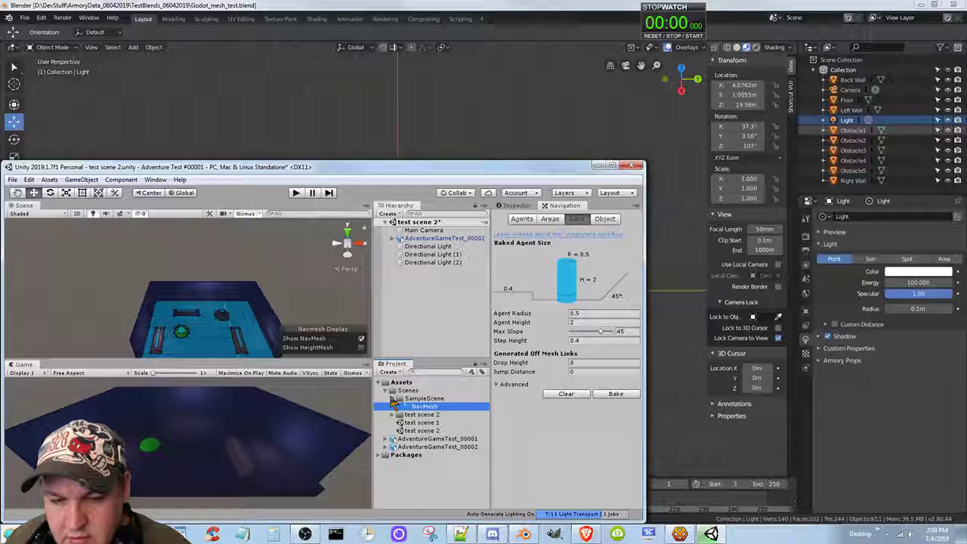
{"action": "left_click", "coordinate": [393, 407]}
{"action": "left_click", "coordinate": [392, 406]}
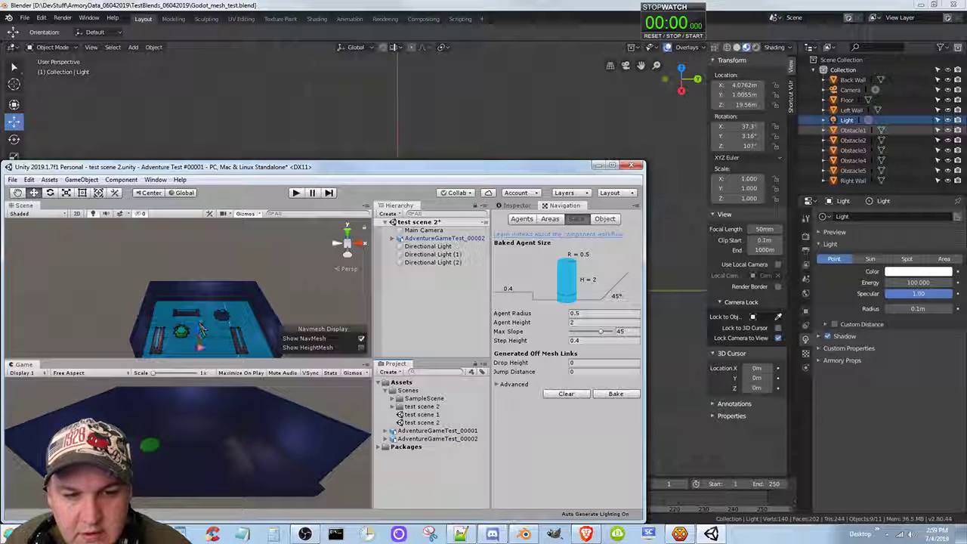
{"action": "scroll", "coordinate": [200, 338], "scroll_direction": "up", "scroll_amount": 3}
{"action": "mouse_move", "coordinate": [205, 331]}
{"action": "right_mouse_down"}
{"action": "mouse_move", "coordinate": [208, 340]}
{"action": "mouse_move", "coordinate": [205, 246]}
{"action": "right_mouse_up"}
{"action": "right_click_drag", "start_coordinate": [201, 317], "coordinate": [203, 267], "text": "alt"}
{"action": "scroll", "coordinate": [210, 316], "scroll_direction": "up", "scroll_amount": 1}
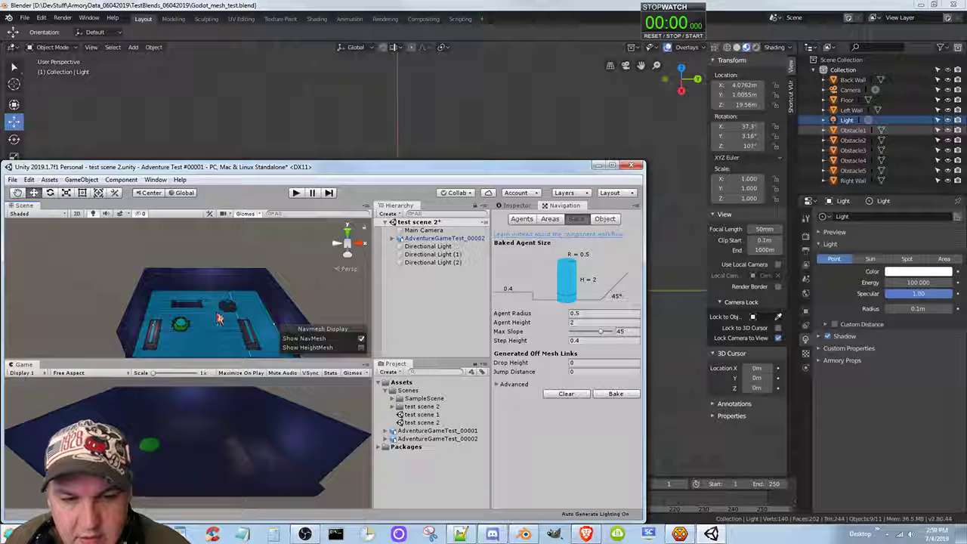